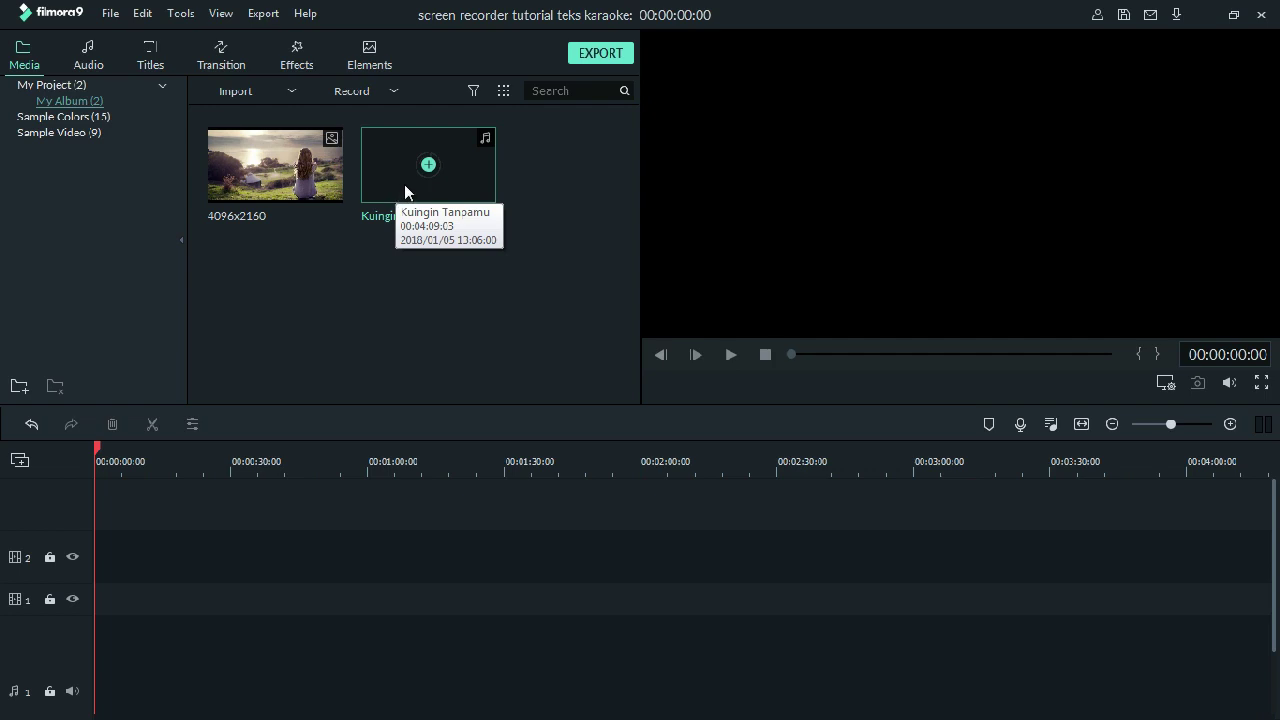
# Add the Kuingin Tanpamu song to audio track 1 and the 4096x2160 image to video track 1, extending the image to about 1:20.
pyautogui.moveTo(404, 184); pyautogui.dragTo(89, 607)
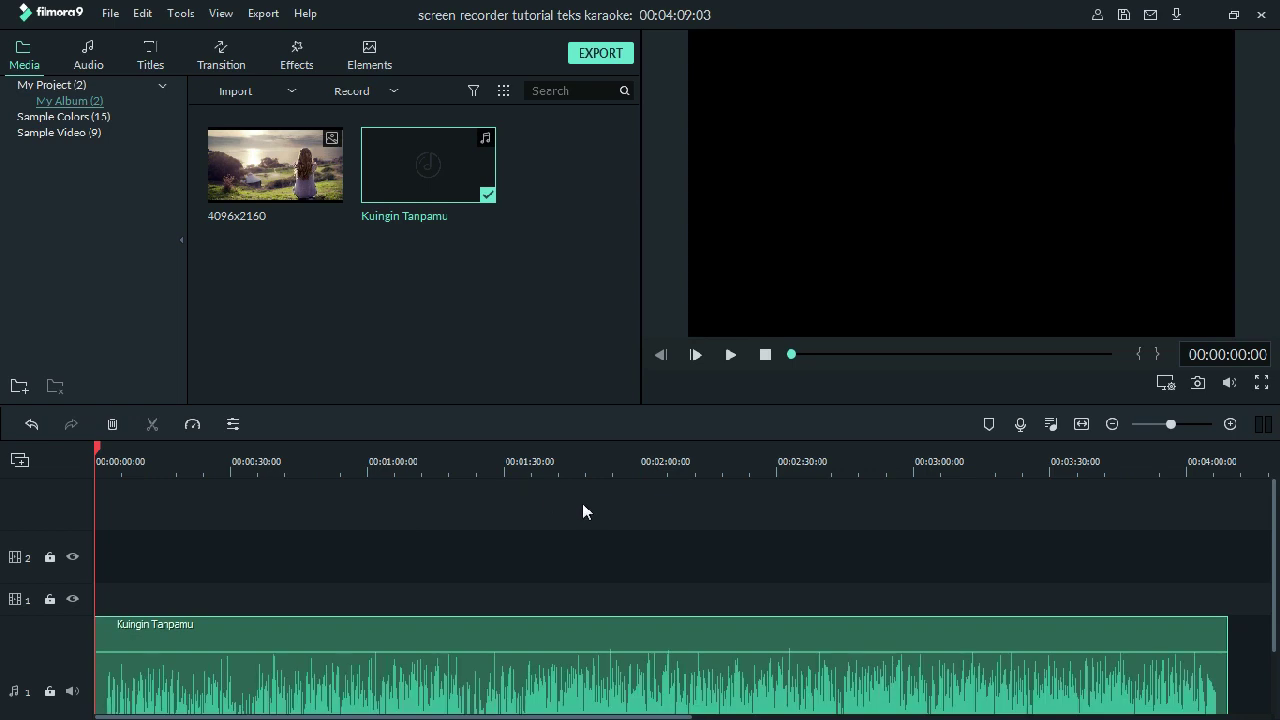
pyautogui.moveTo(263, 174); pyautogui.dragTo(162, 508)
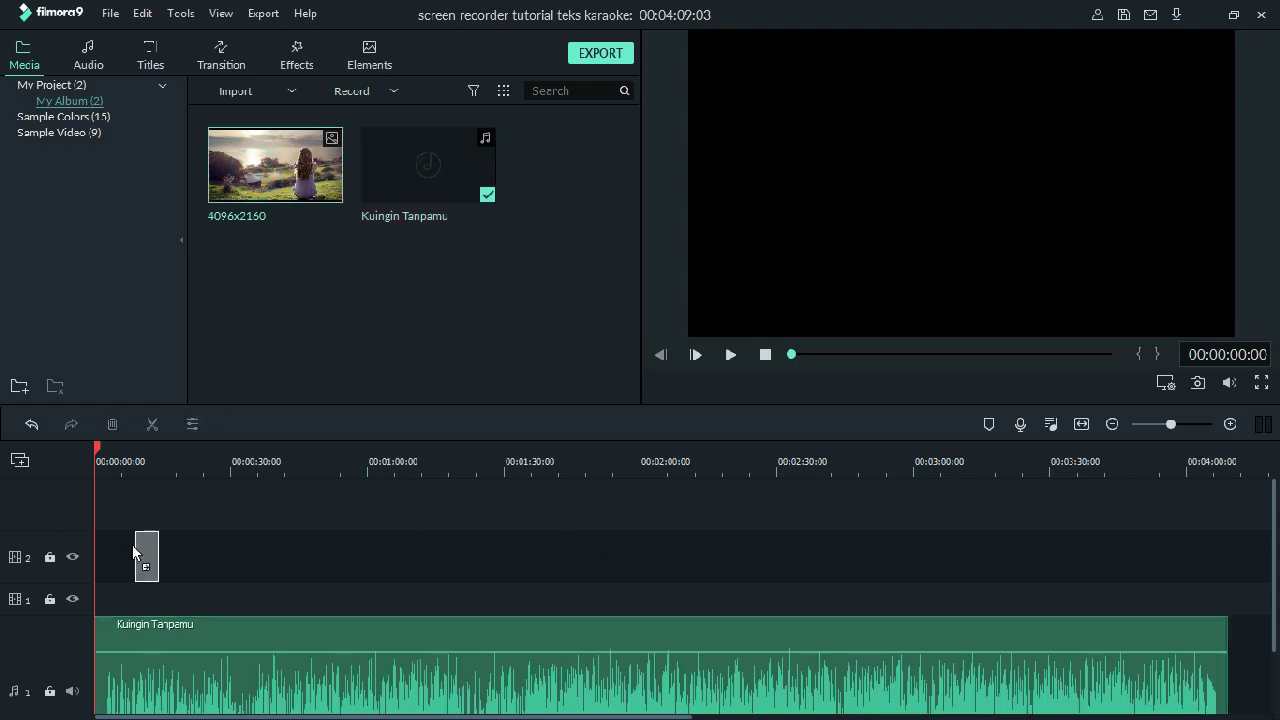
pyautogui.moveTo(101, 578); pyautogui.dragTo(462, 593)
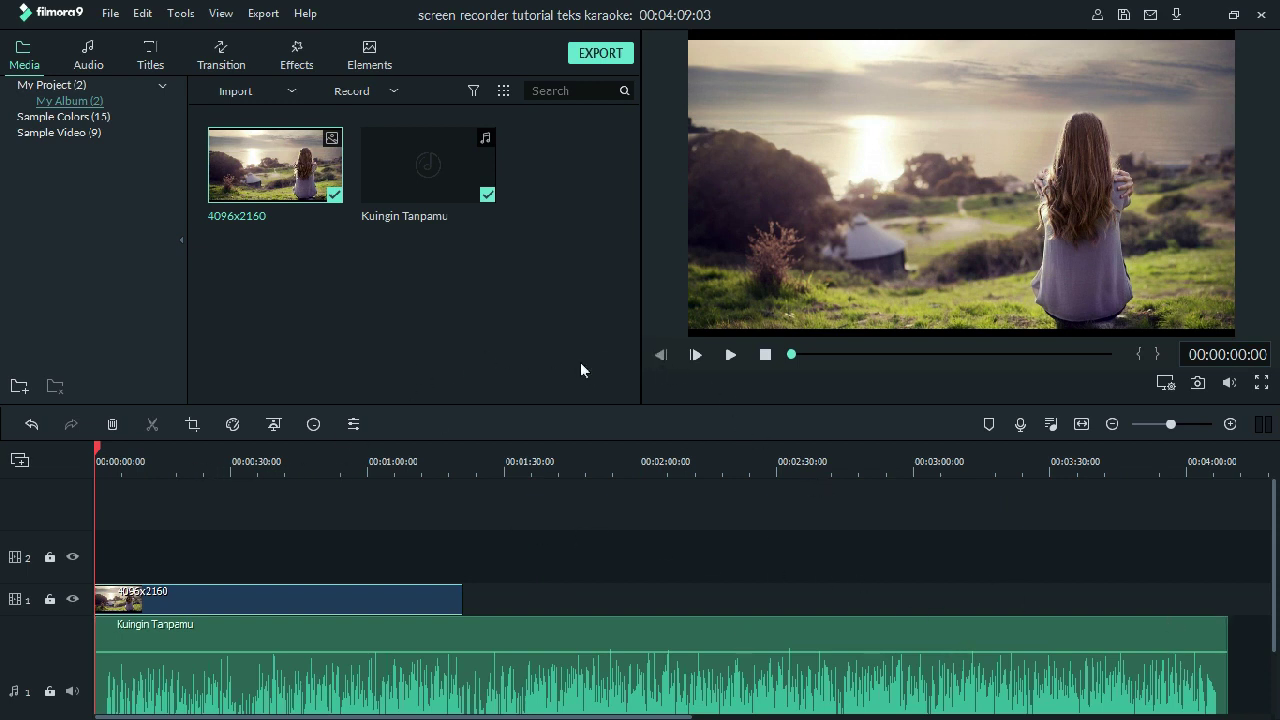
# Preview the song briefly and lower the volume of its audio clip to -9 dB.
pyautogui.click(731, 355)
pyautogui.click(731, 355)
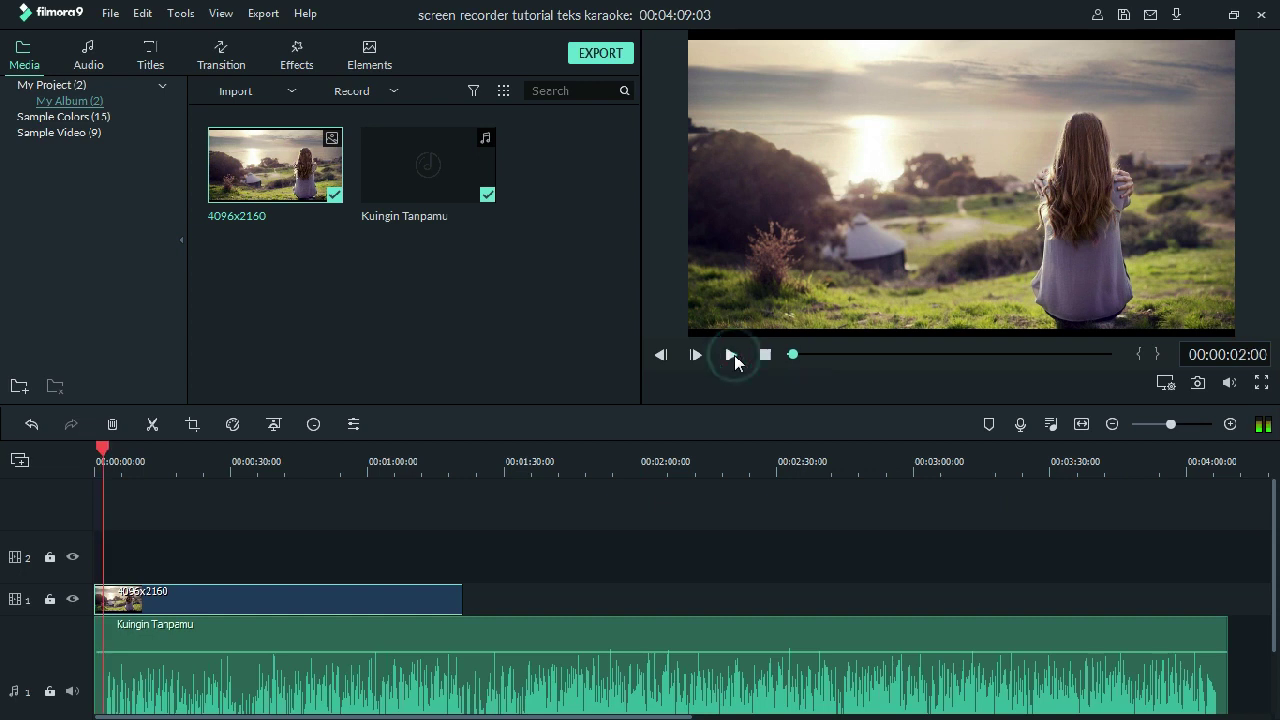
pyautogui.click(277, 635)
pyautogui.click(232, 424)
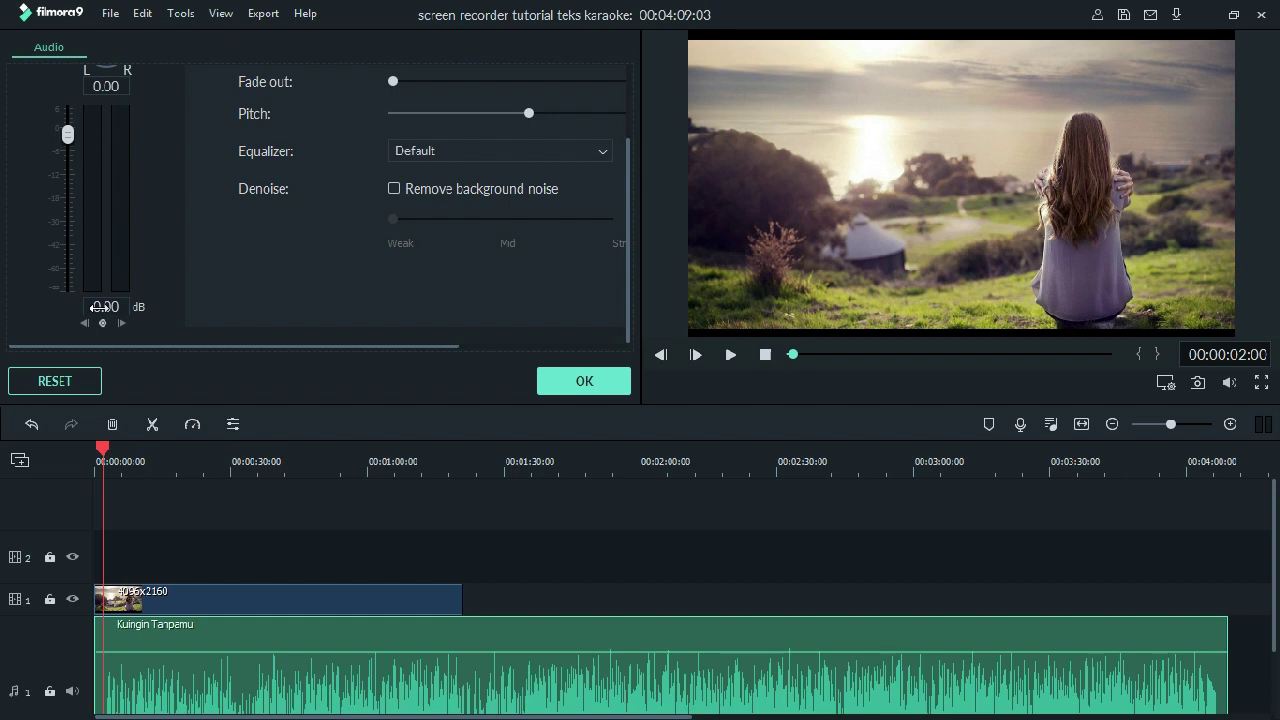
pyautogui.moveTo(99, 307); pyautogui.dragTo(56, 307)
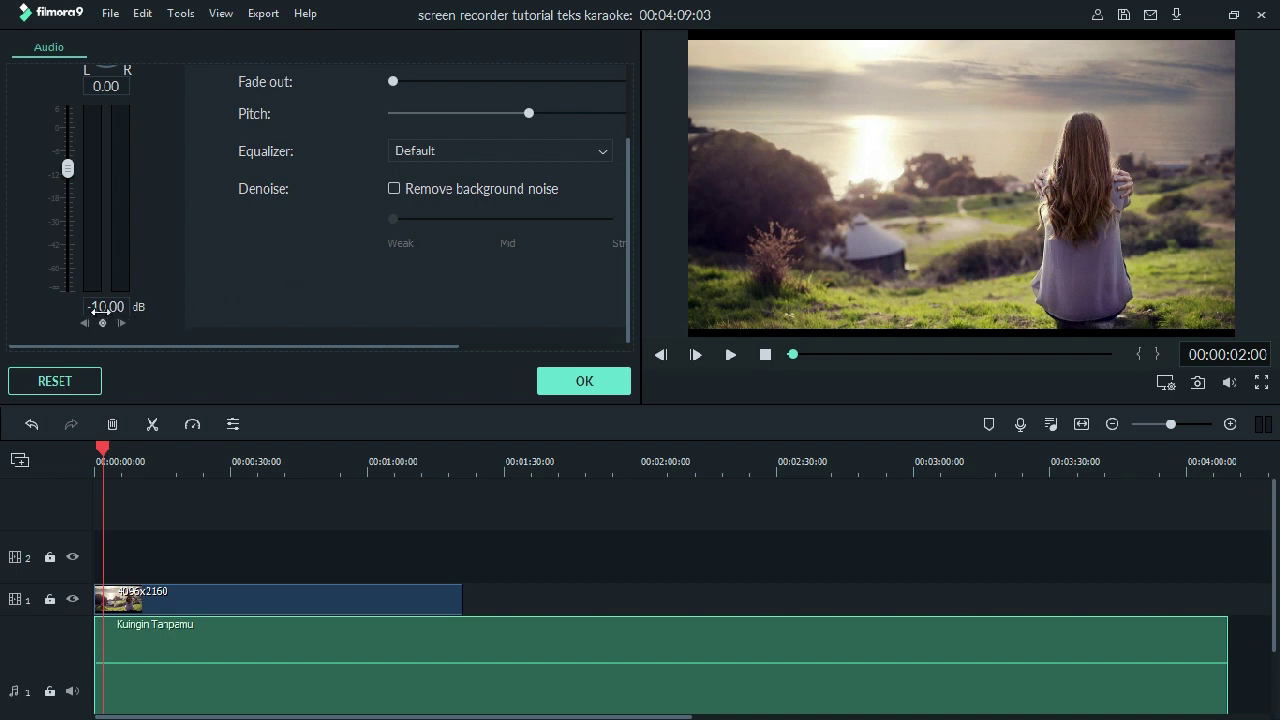
pyautogui.moveTo(100, 307); pyautogui.dragTo(104, 307)
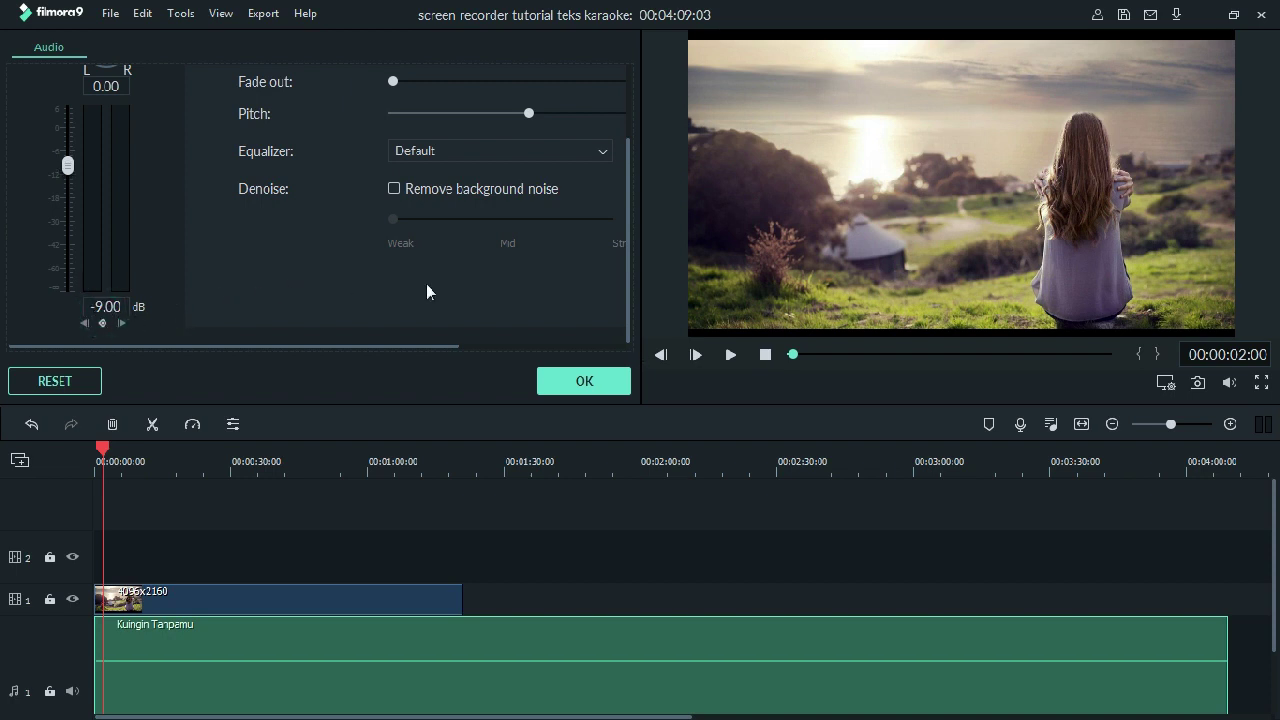
pyautogui.click(582, 382)
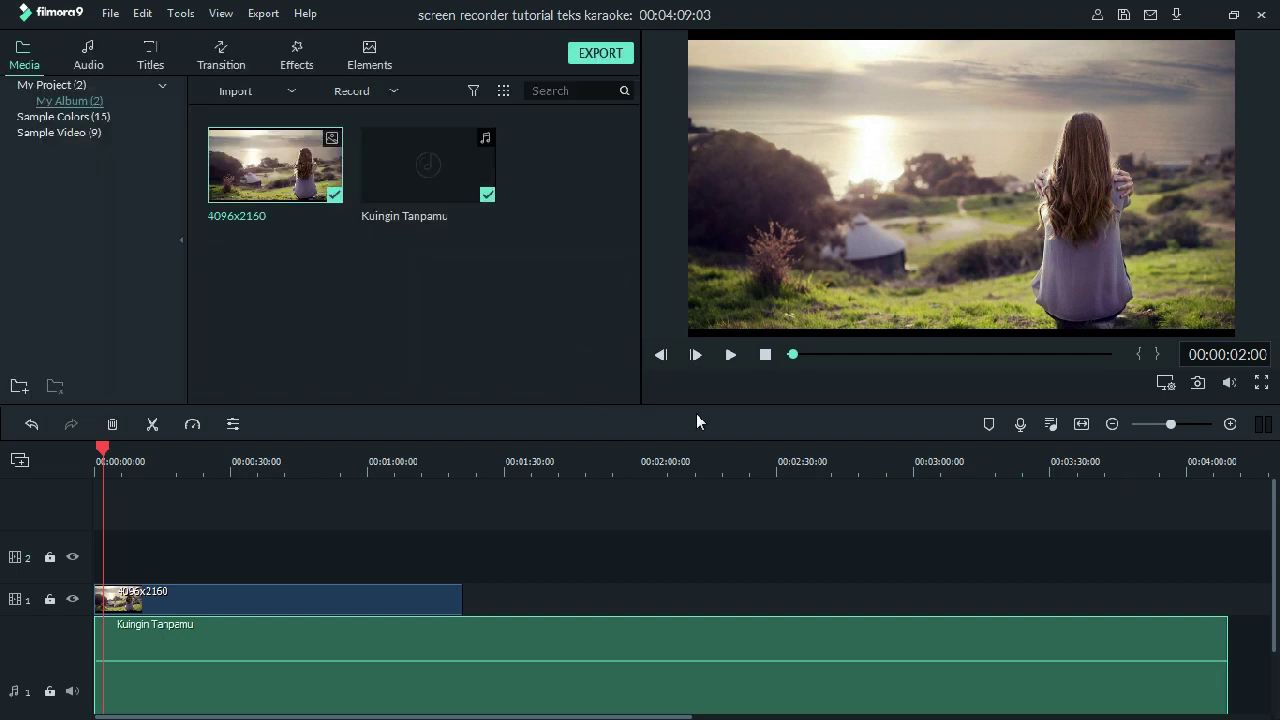
# Play the song to locate where the first lyric begins and add a marker on the audio clip at 00:00:24:17.
pyautogui.click(730, 355)
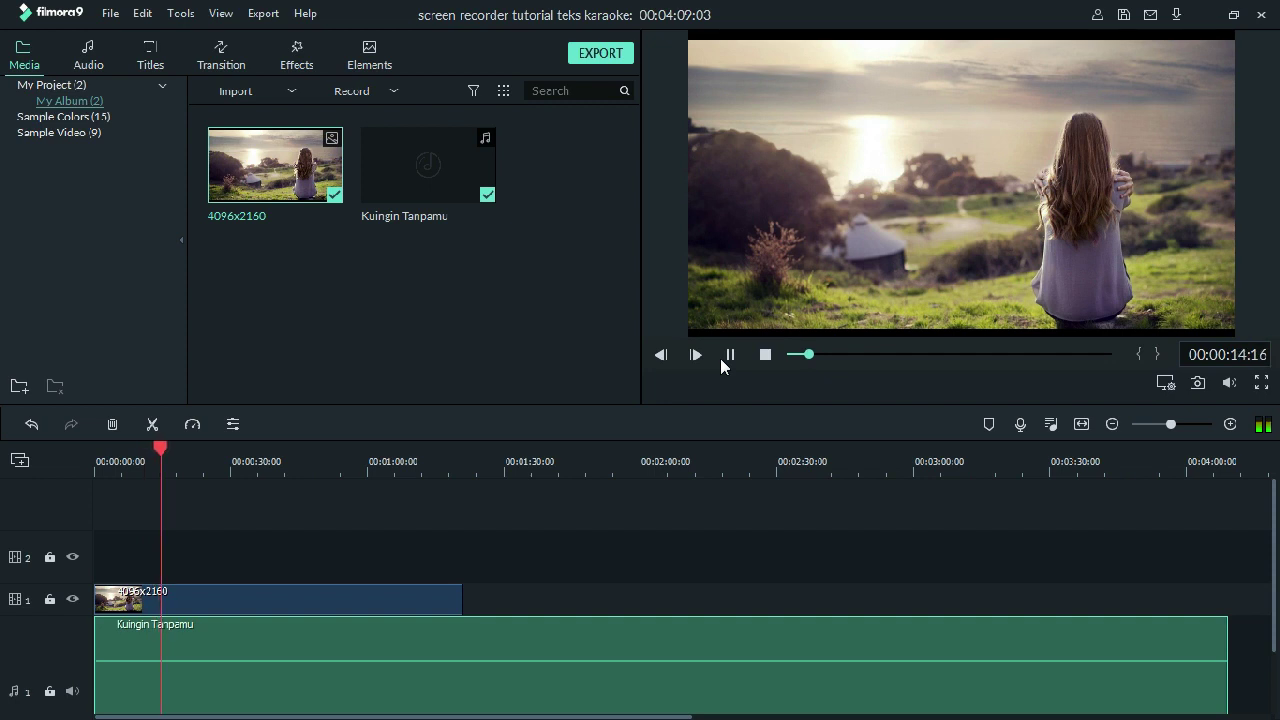
pyautogui.moveTo(443, 226)
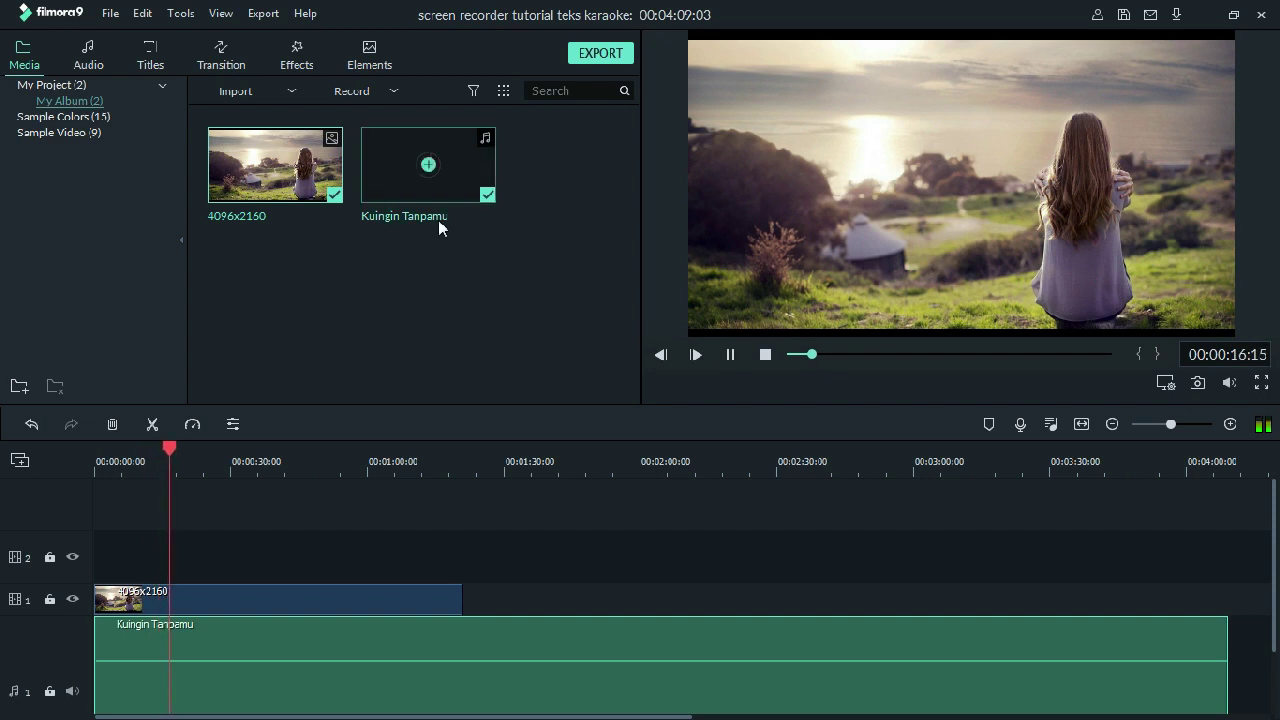
pyautogui.click(731, 356)
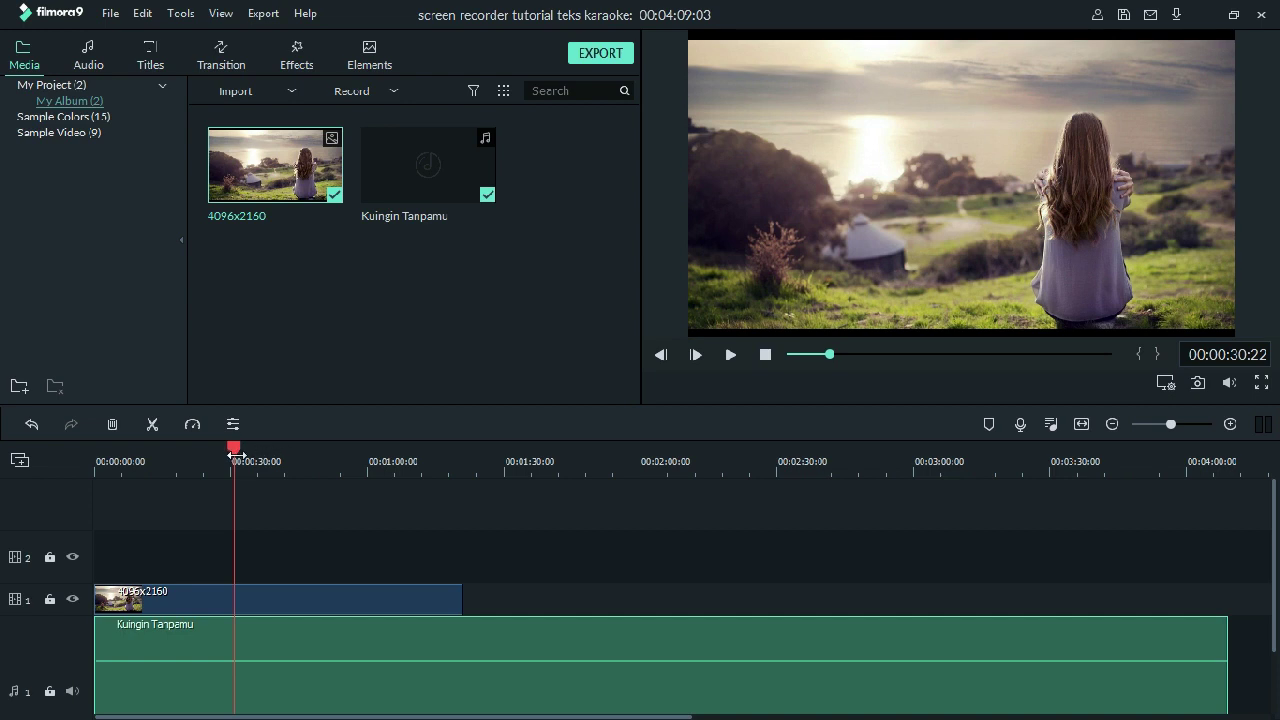
pyautogui.moveTo(236, 452); pyautogui.dragTo(223, 450)
pyautogui.scroll(-2, 475, 559)
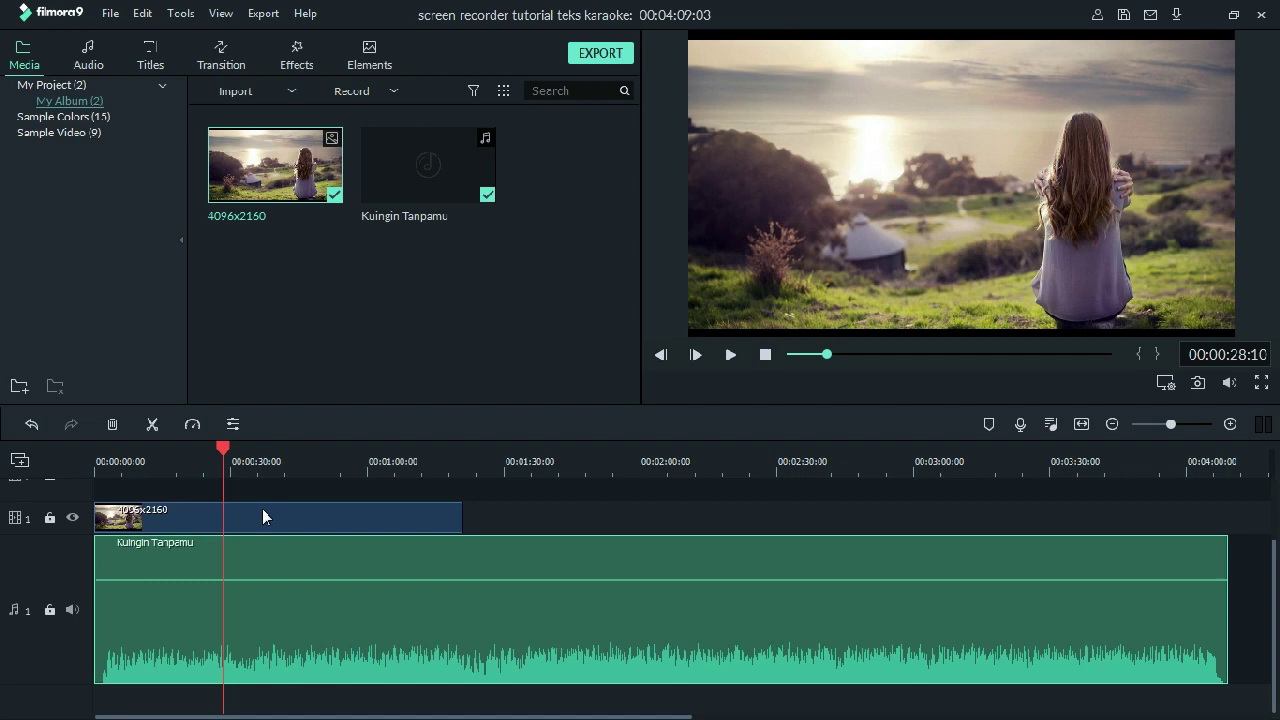
pyautogui.moveTo(223, 449); pyautogui.dragTo(204, 455)
pyautogui.click(730, 358)
pyautogui.click(731, 358)
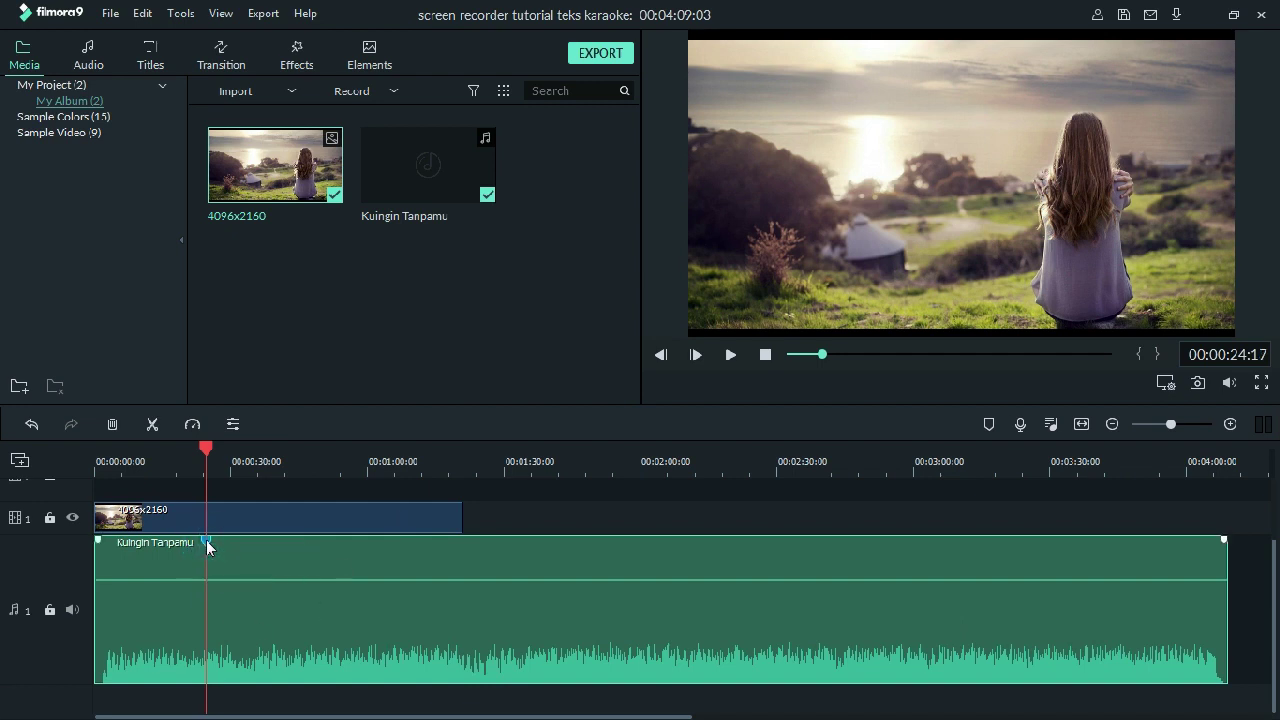
# Check the marker's position on the song clip by returning to it and playing briefly from there.
pyautogui.click(282, 457)
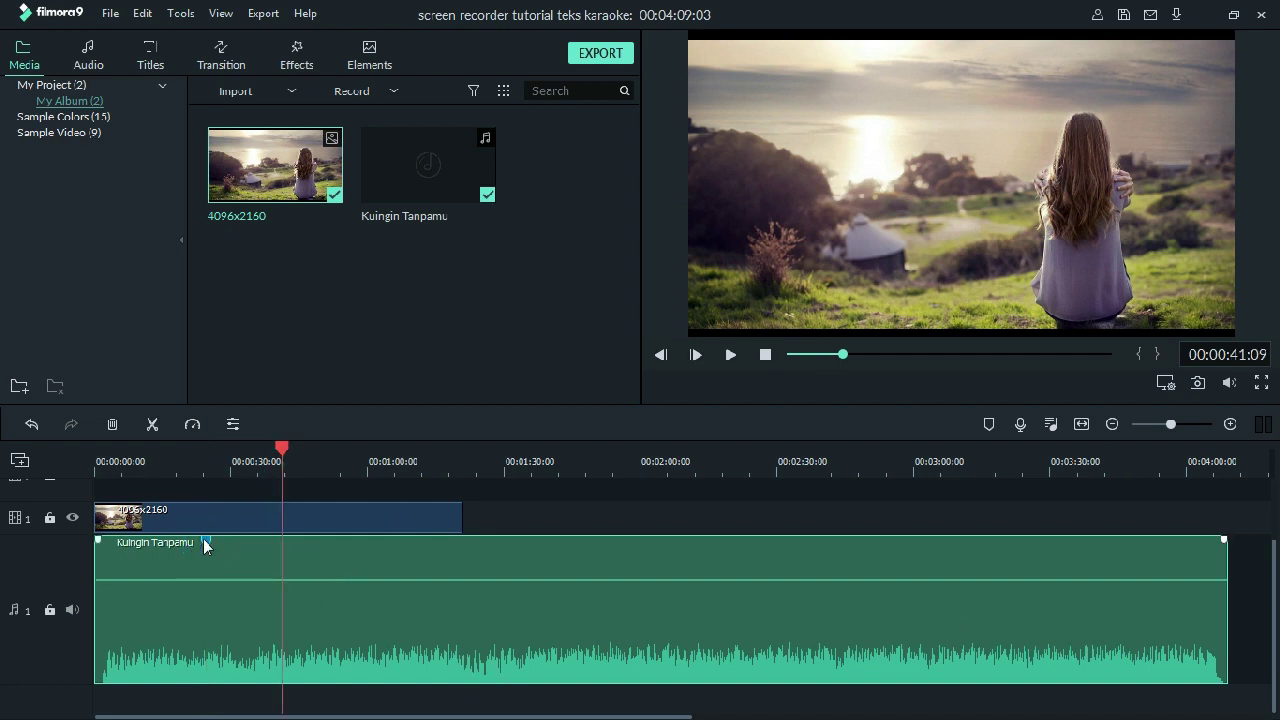
pyautogui.click(205, 543)
pyautogui.click(730, 356)
pyautogui.click(730, 356)
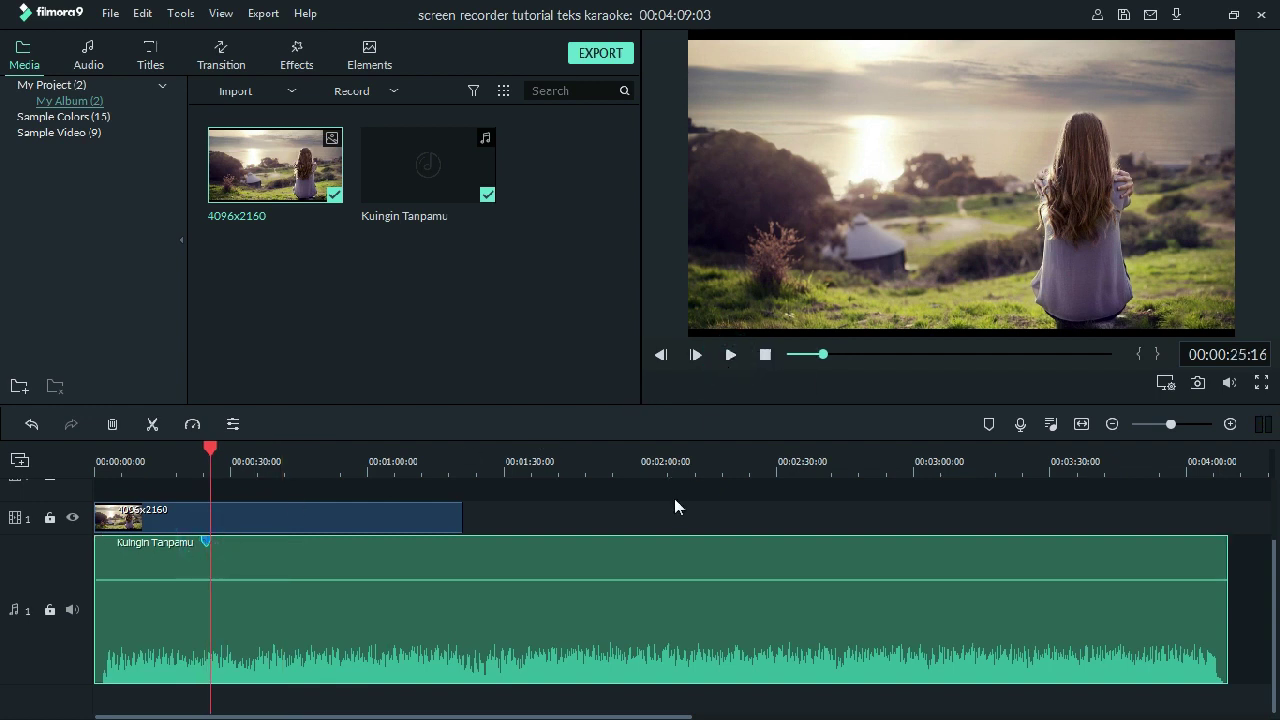
# Add the Title 34 preset to video track 2, just after the marker on the song clip.
pyautogui.scroll(1, 637, 515)
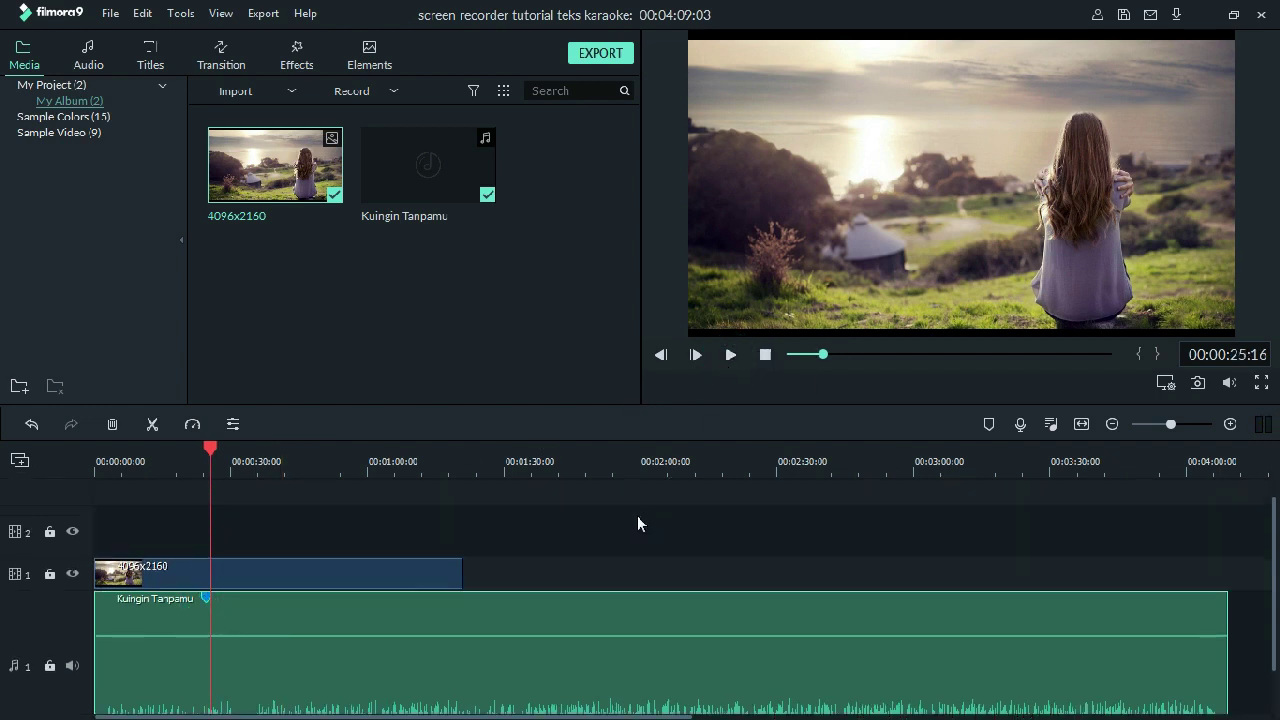
pyautogui.click(151, 52)
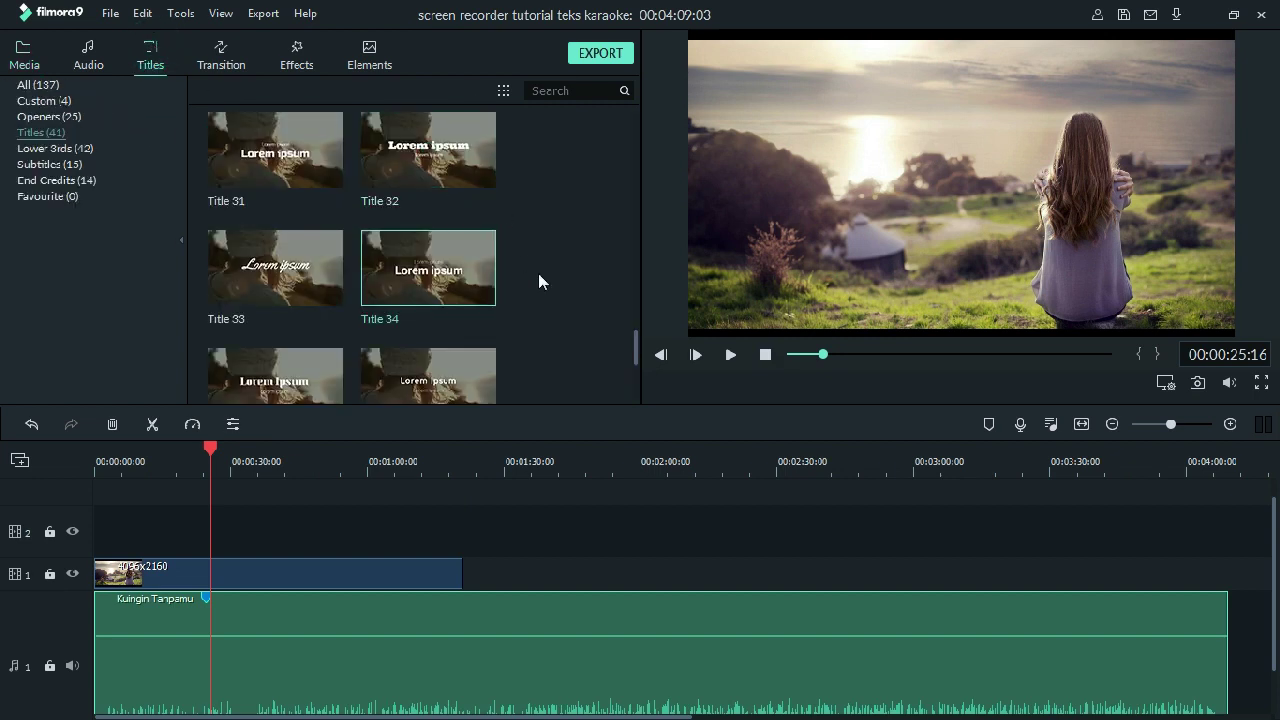
pyautogui.scroll(-3, 539, 278)
pyautogui.scroll(2, 539, 283)
pyautogui.moveTo(429, 299)
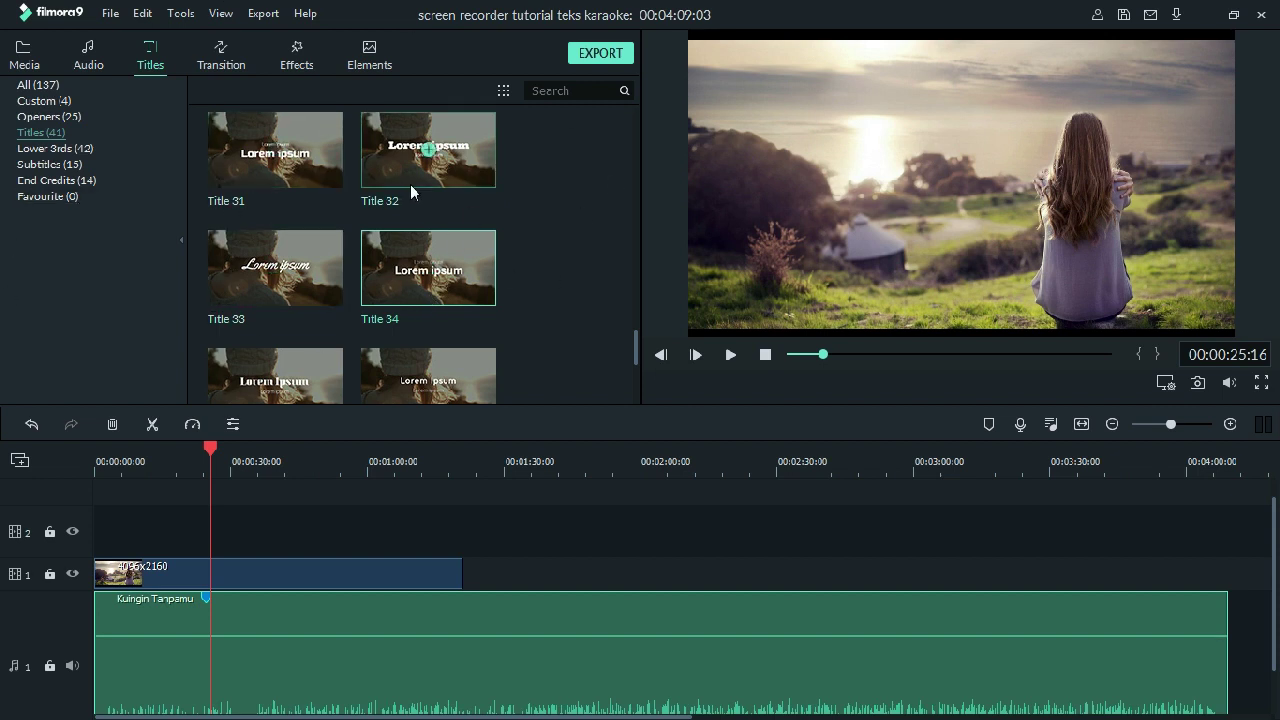
pyautogui.moveTo(304, 179)
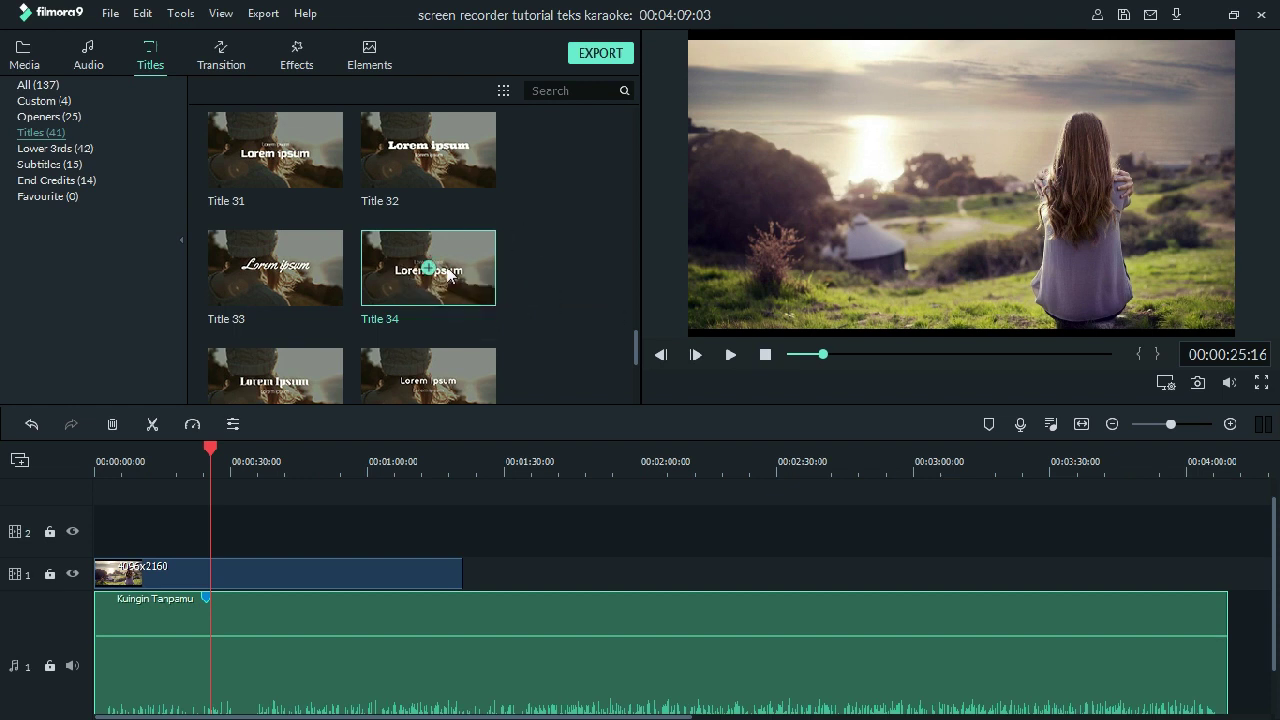
pyautogui.moveTo(455, 268); pyautogui.dragTo(216, 533)
pyautogui.moveTo(462, 290)
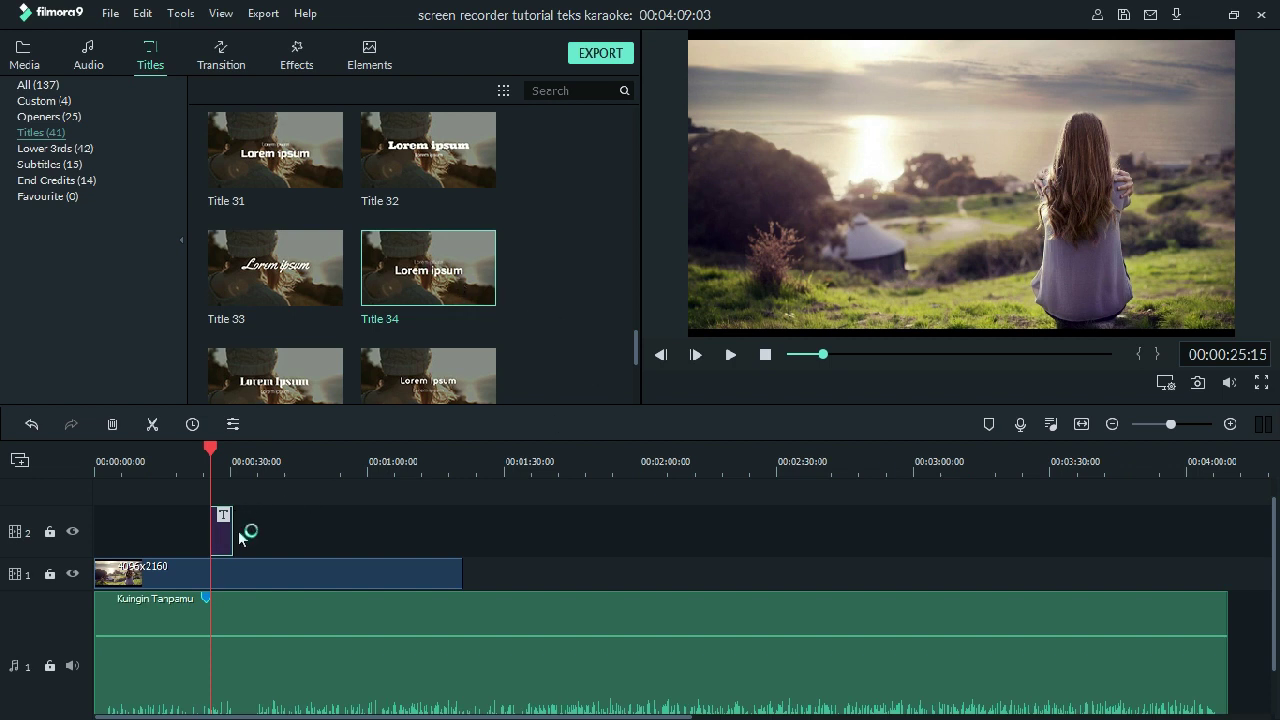
# Preview the title and shift its clip on track 2 earlier so it starts slightly before the song marker.
pyautogui.click(731, 354)
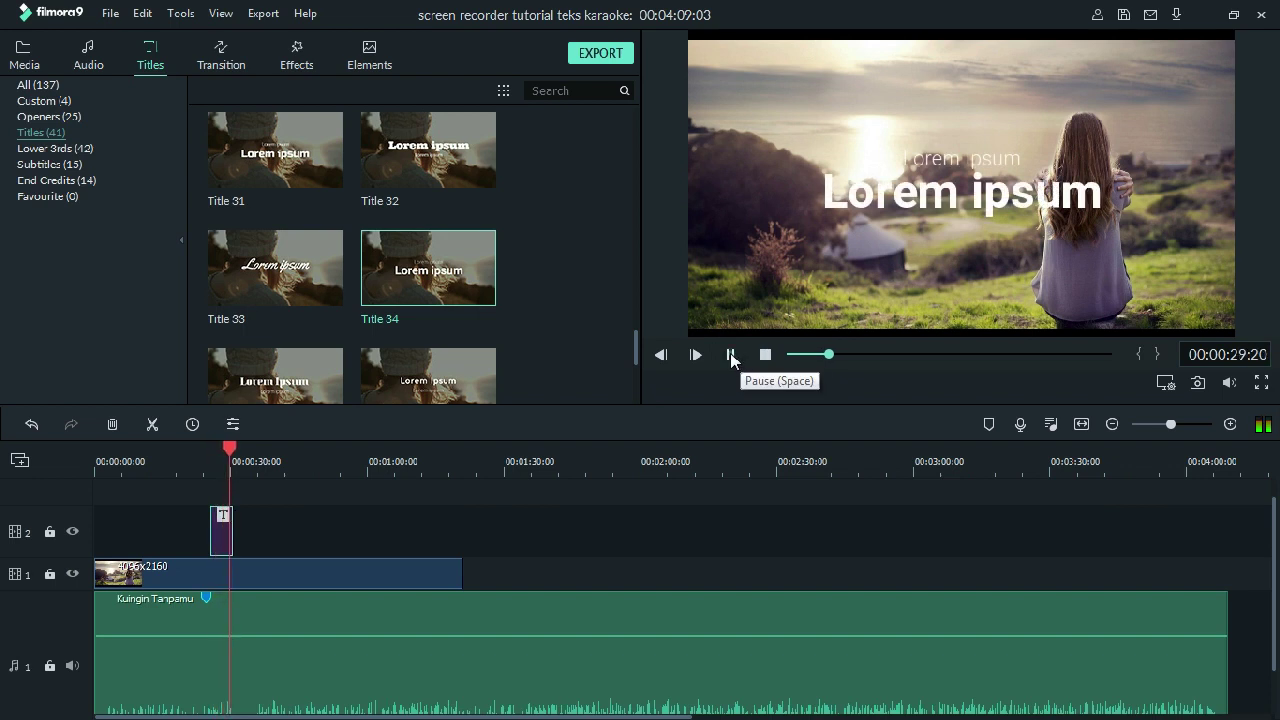
pyautogui.click(731, 356)
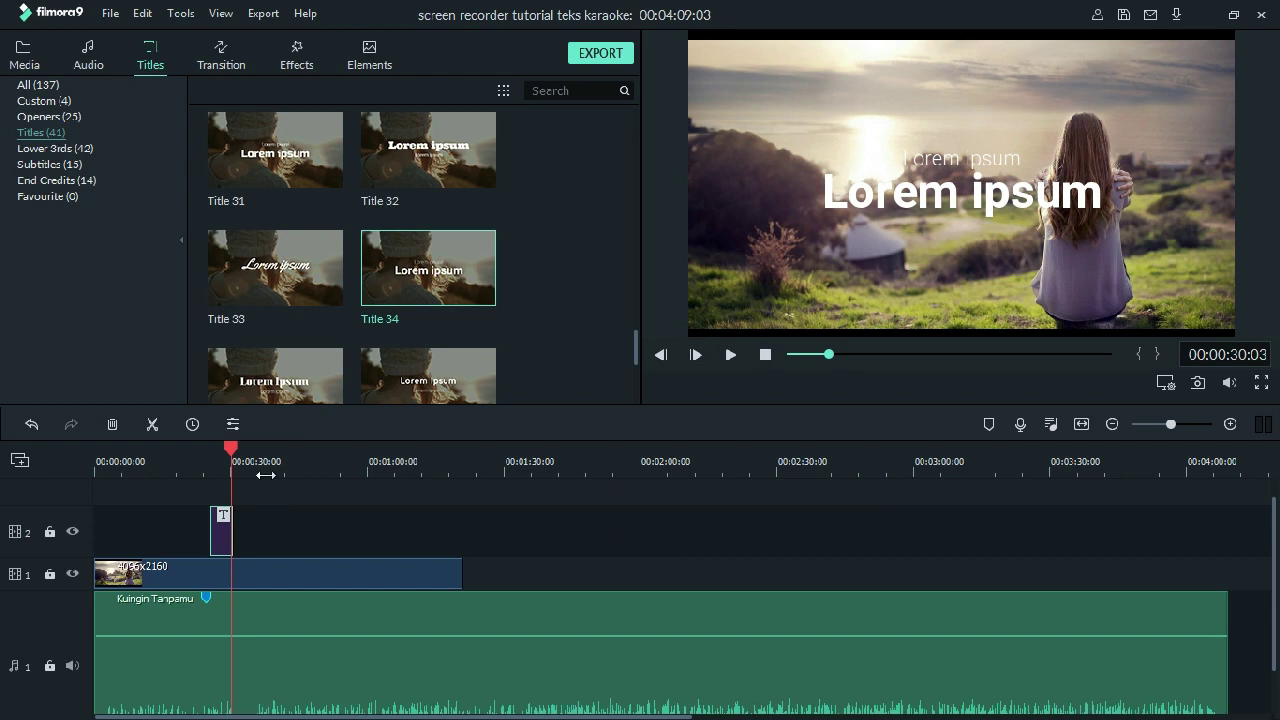
pyautogui.moveTo(266, 474); pyautogui.dragTo(365, 472)
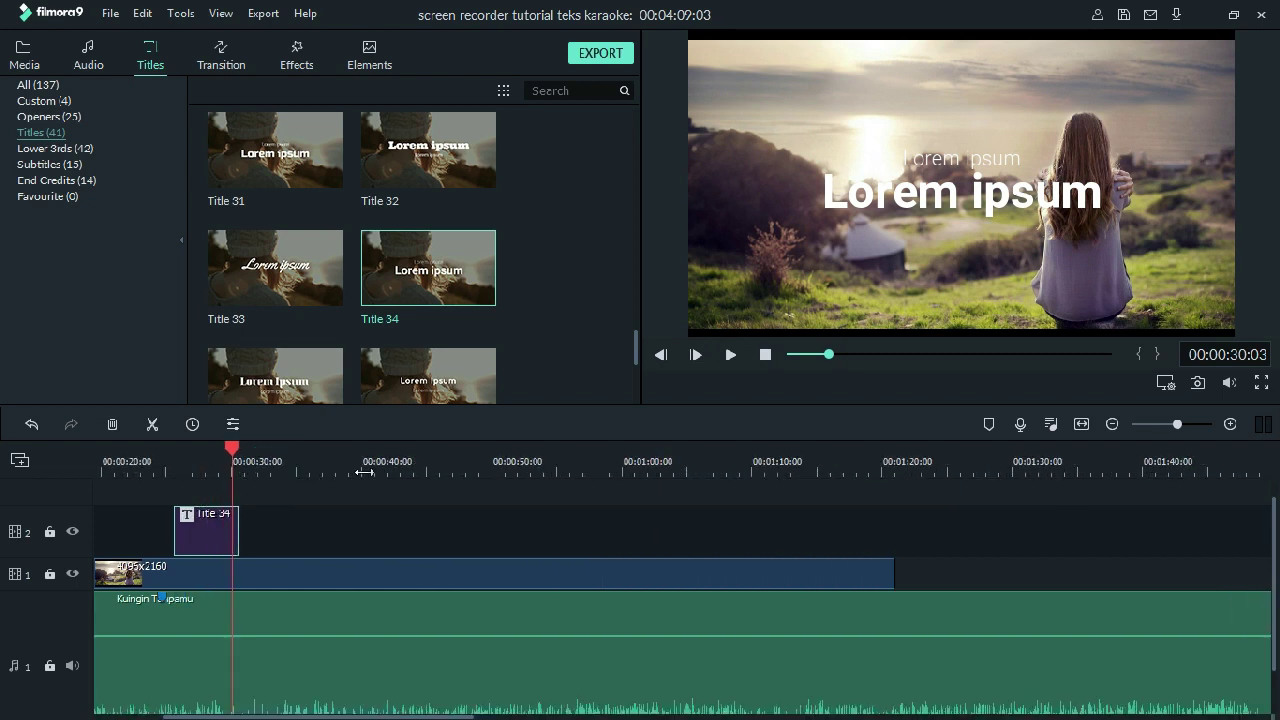
pyautogui.moveTo(235, 453); pyautogui.dragTo(162, 447)
pyautogui.scroll(-2, 180, 580)
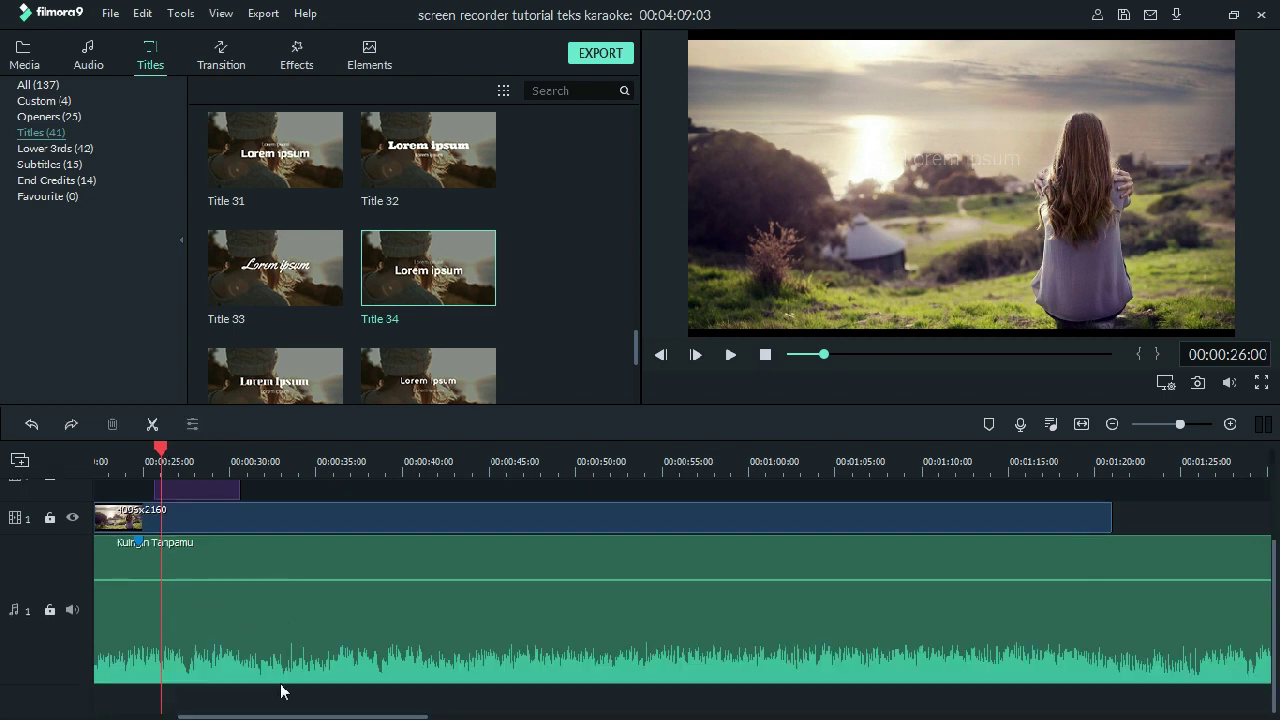
pyautogui.moveTo(265, 714); pyautogui.dragTo(228, 716)
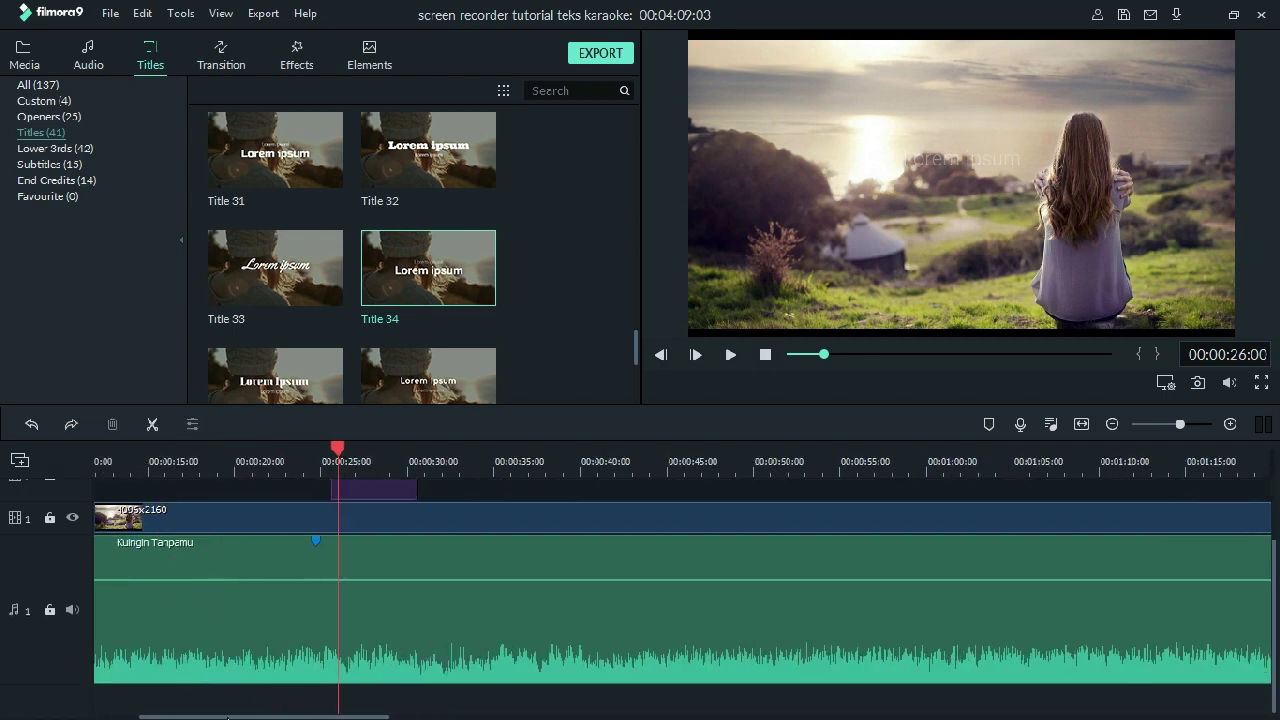
pyautogui.scroll(1, 501, 525)
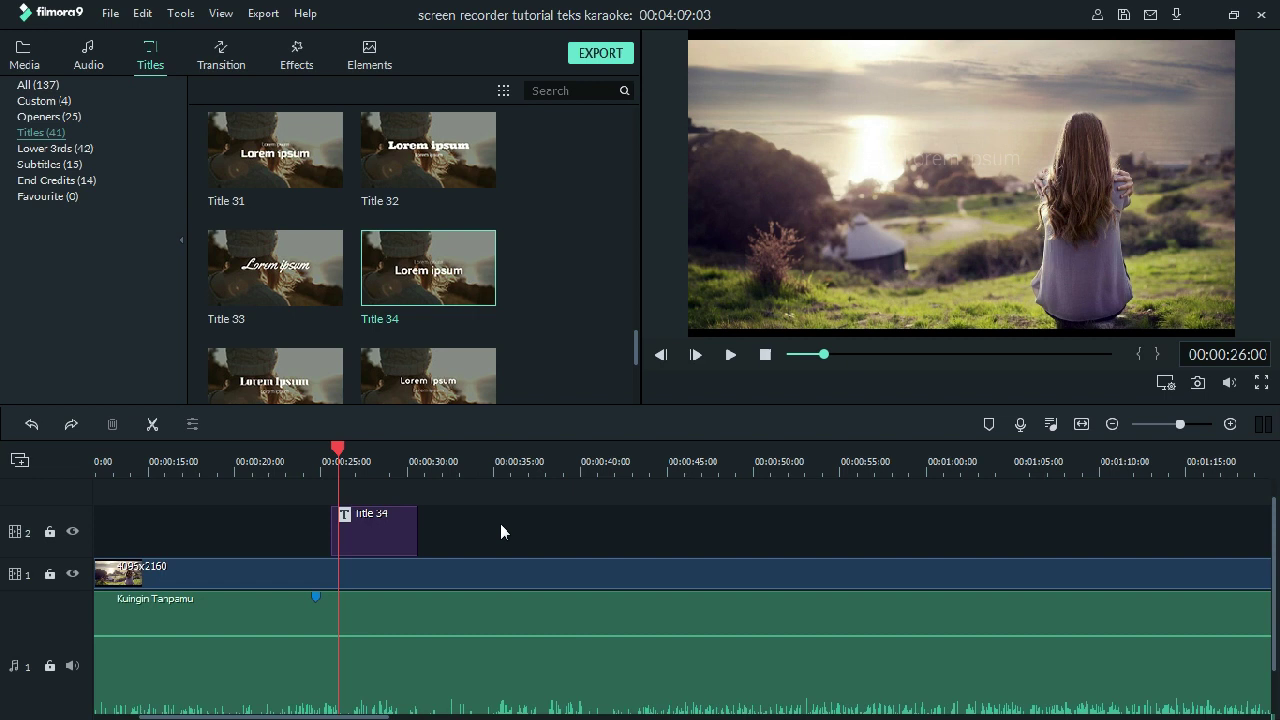
pyautogui.moveTo(397, 522); pyautogui.dragTo(381, 527)
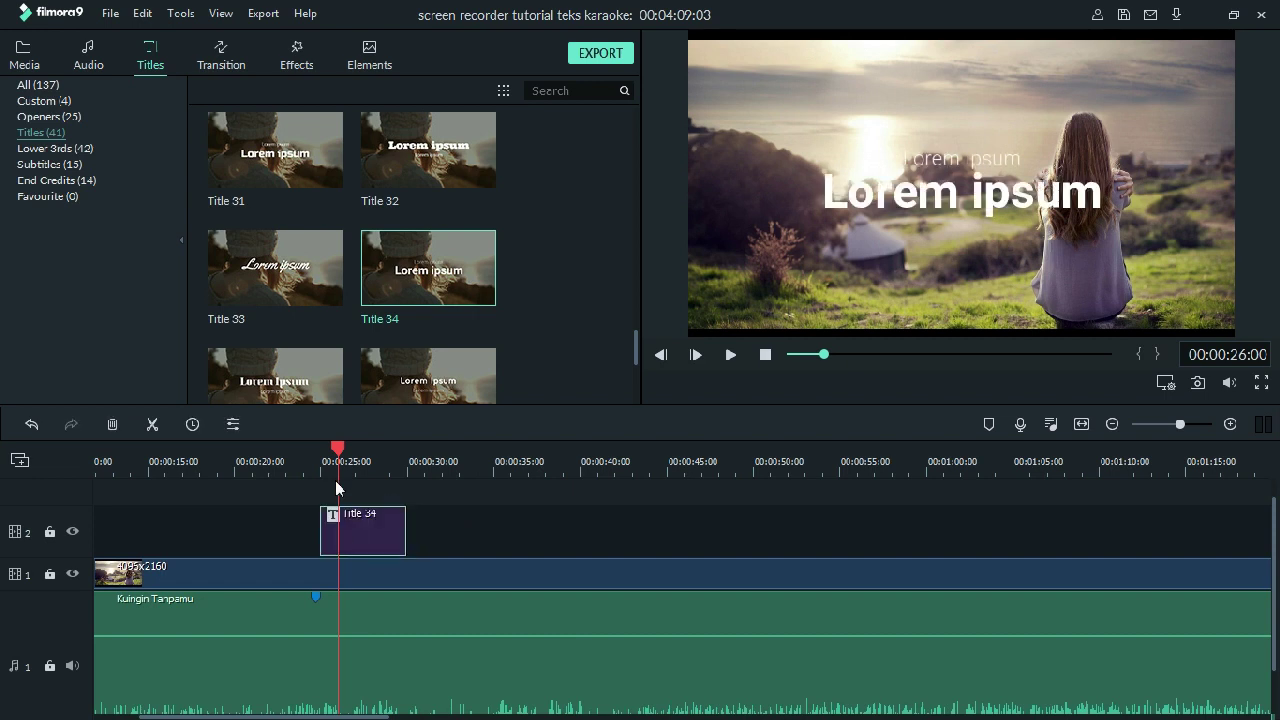
pyautogui.click(317, 598)
pyautogui.moveTo(343, 521); pyautogui.dragTo(327, 525)
# Play through the first lyric line and extend the end of the title clip to about 00:00:31.
pyautogui.moveTo(315, 447); pyautogui.dragTo(288, 448)
pyautogui.click(731, 355)
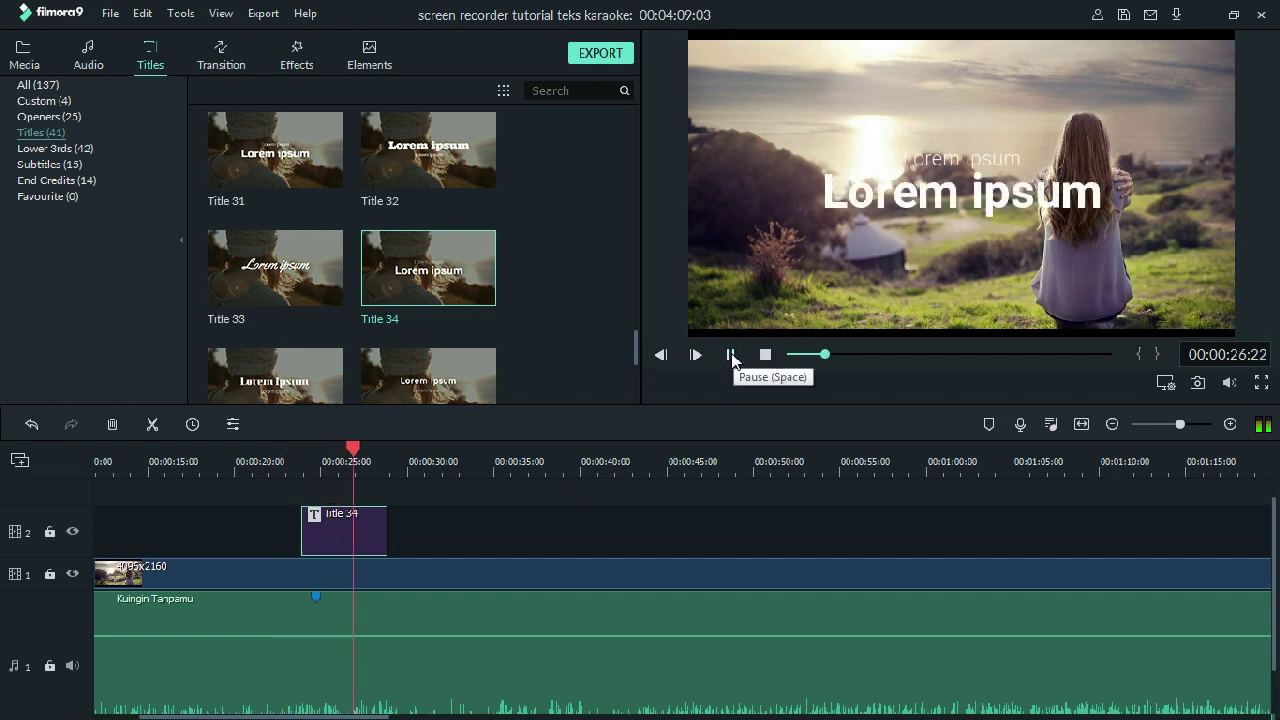
pyautogui.click(731, 356)
pyautogui.click(731, 356)
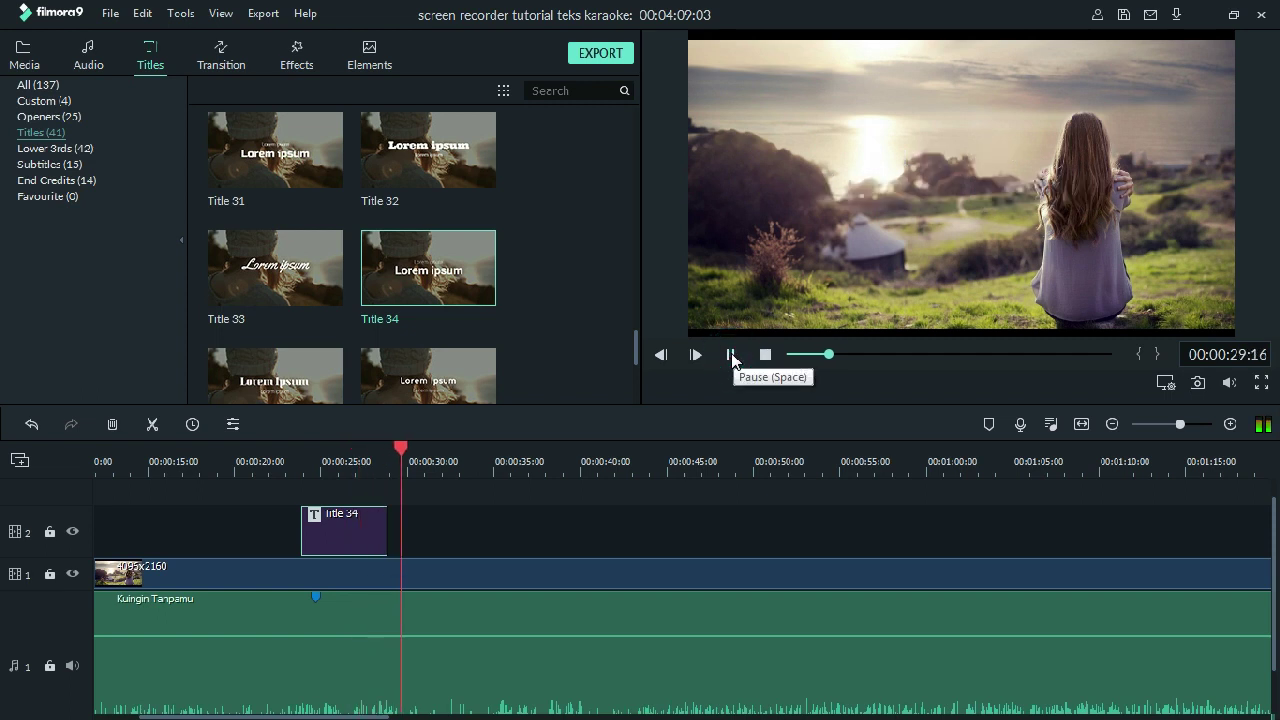
pyautogui.click(731, 356)
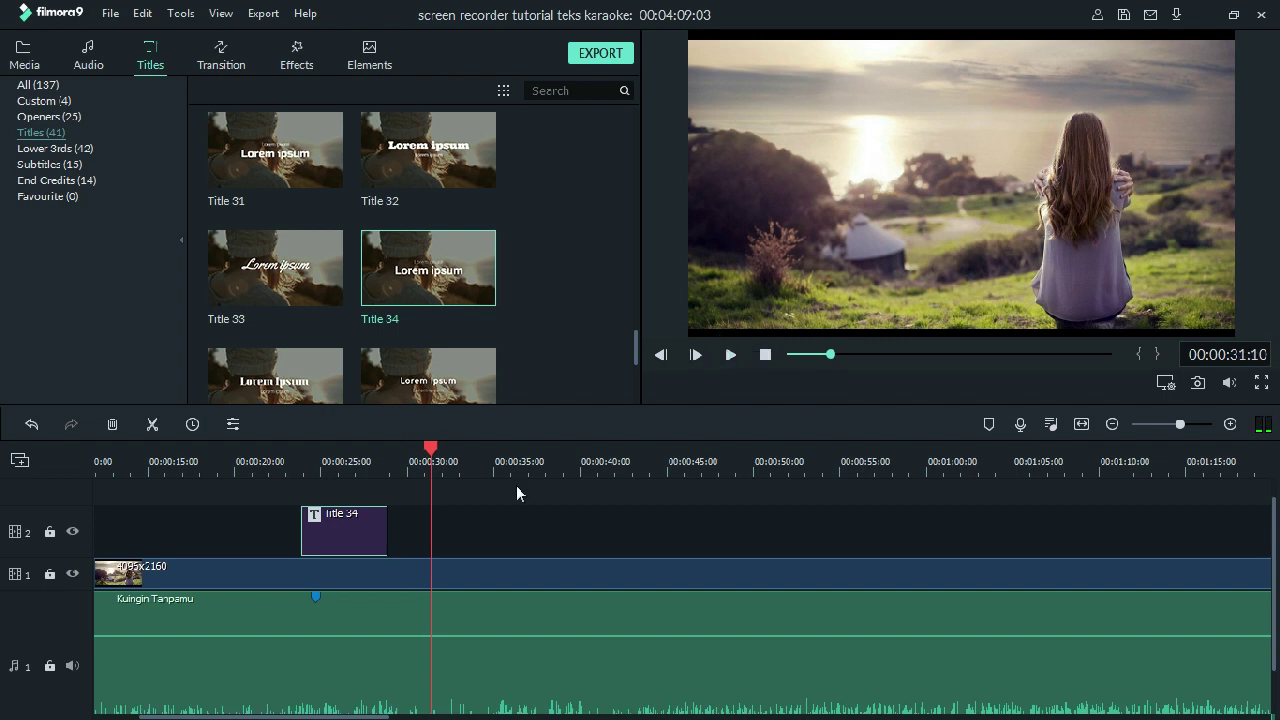
pyautogui.moveTo(389, 532); pyautogui.dragTo(423, 531)
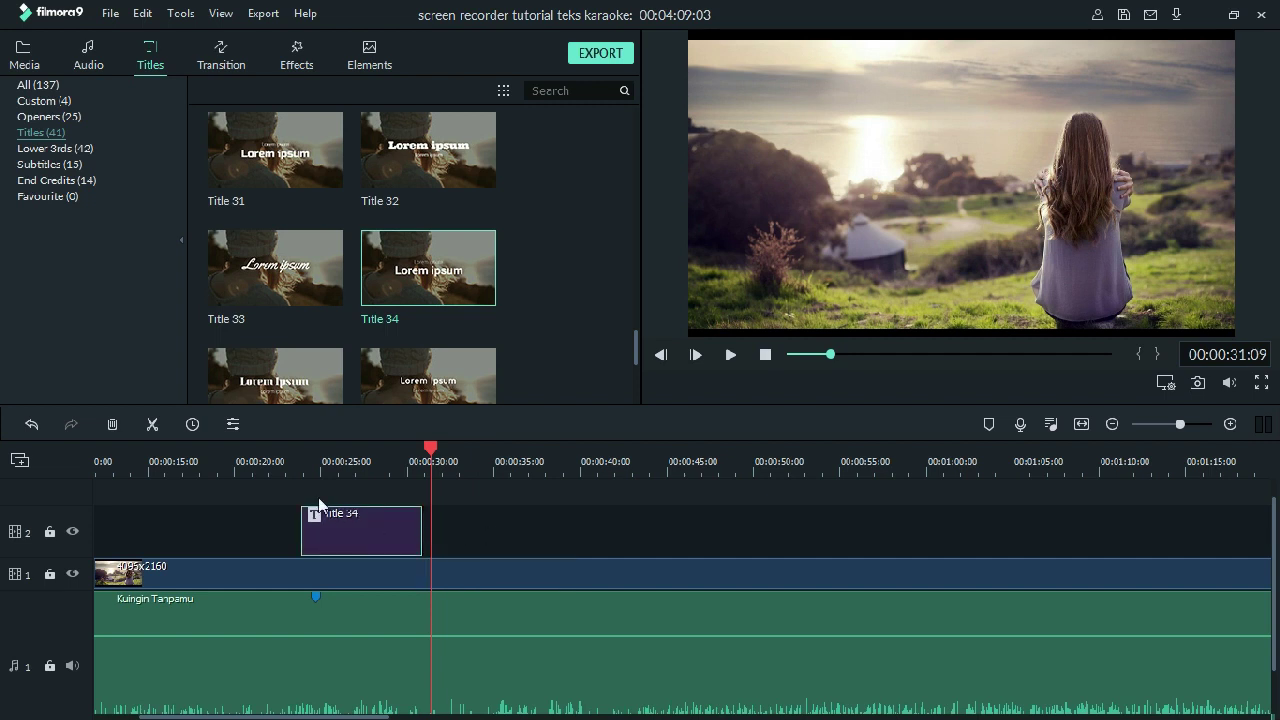
# Replay the title section and fine-tune the title clip's end to about 00:00:31:03.
pyautogui.click(294, 475)
pyautogui.click(728, 355)
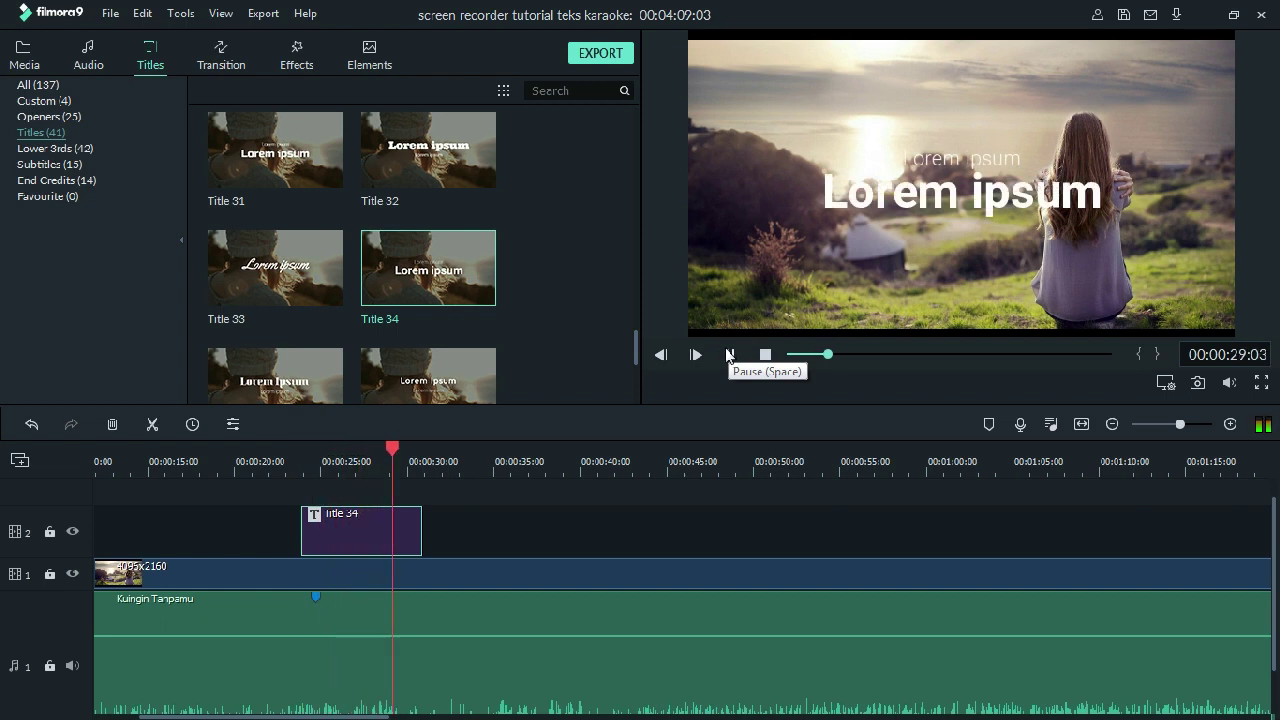
pyautogui.click(728, 358)
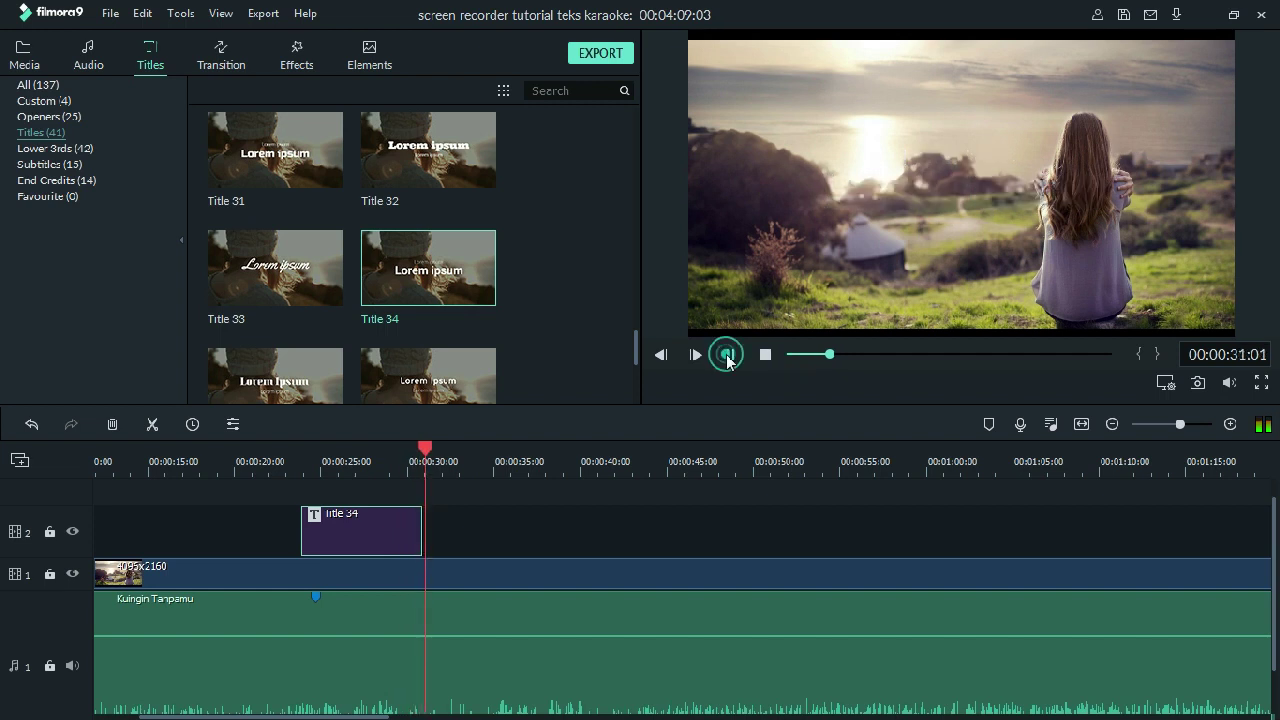
pyautogui.moveTo(419, 529); pyautogui.dragTo(425, 529)
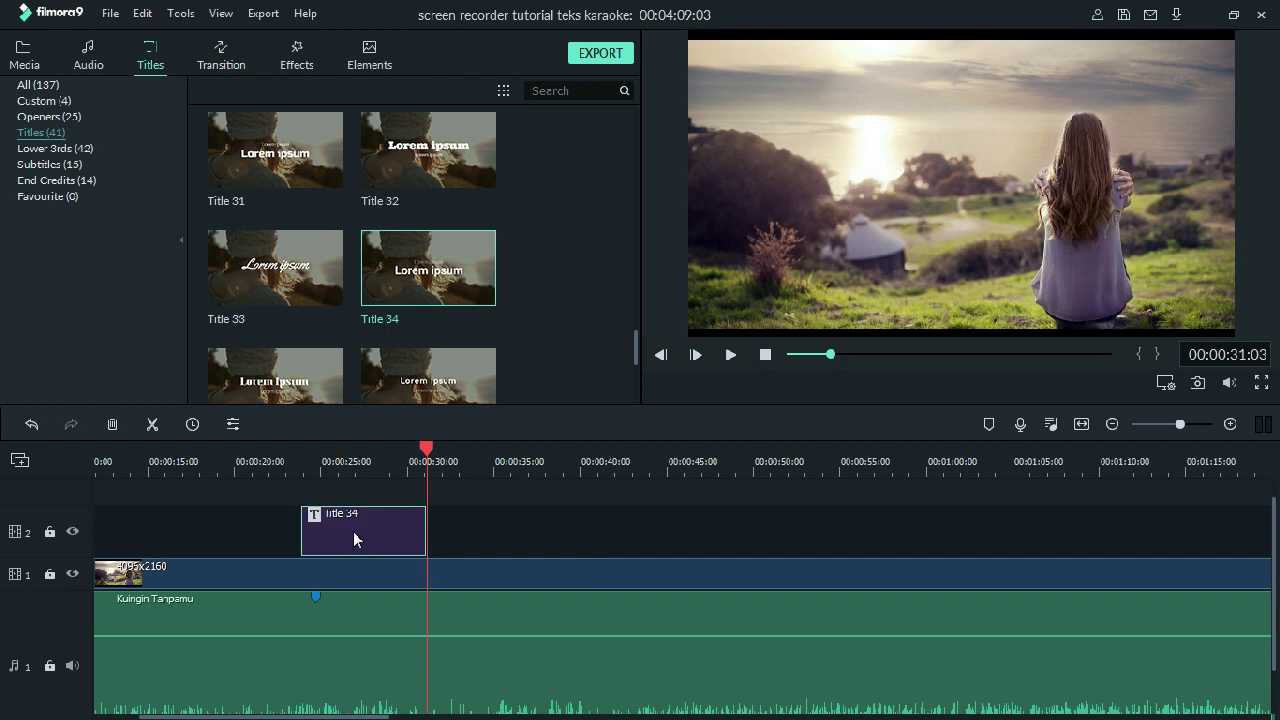
# Open the title clip on track 2 in the advanced text editor and delete its smaller upper "Lorem ipsum" text layer.
pyautogui.doubleClick(354, 531)
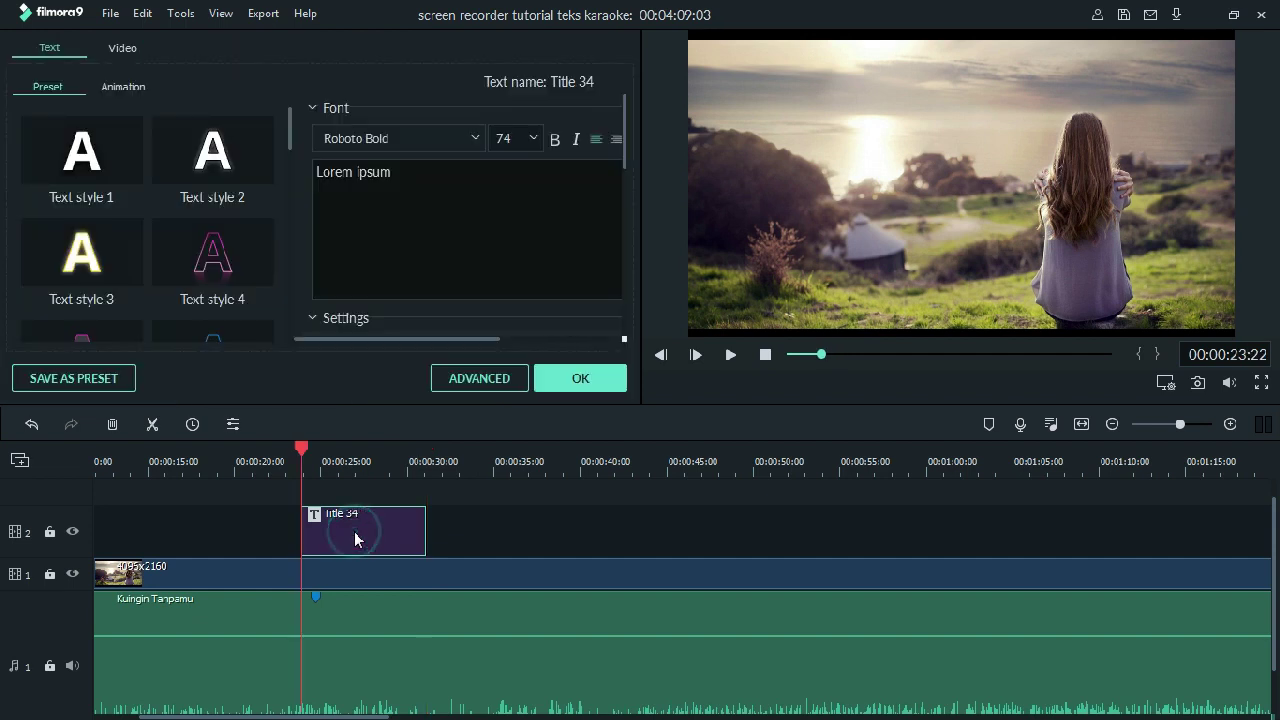
pyautogui.click(476, 386)
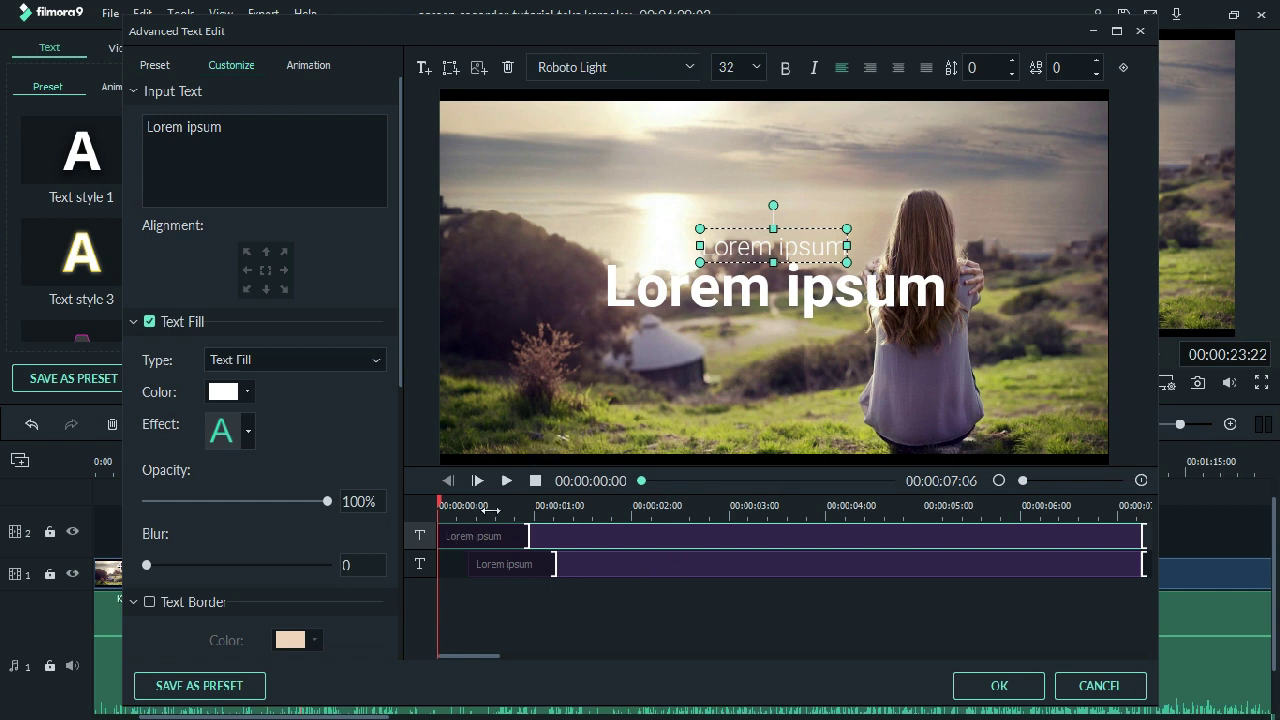
pyautogui.click(418, 535)
pyautogui.click(508, 67)
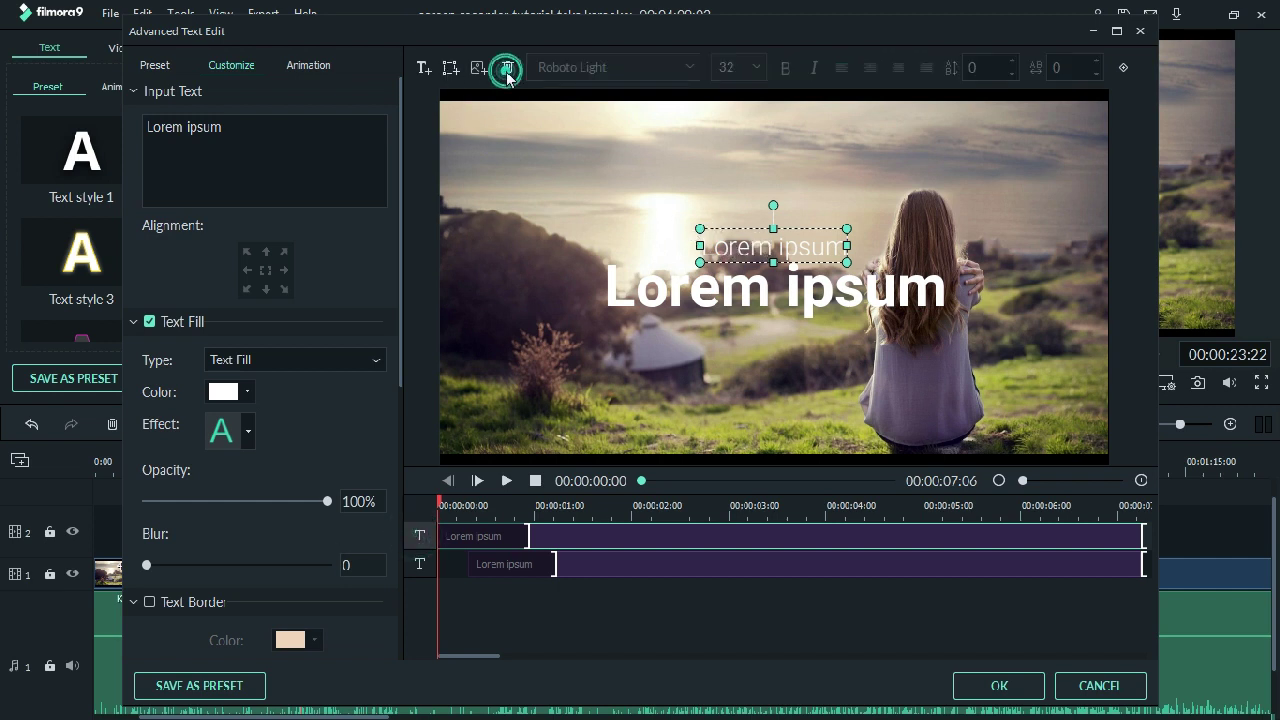
# Replace the remaining placeholder text with the lyric line "Pahamilah aku dan semua keinginanku".
pyautogui.click(577, 524)
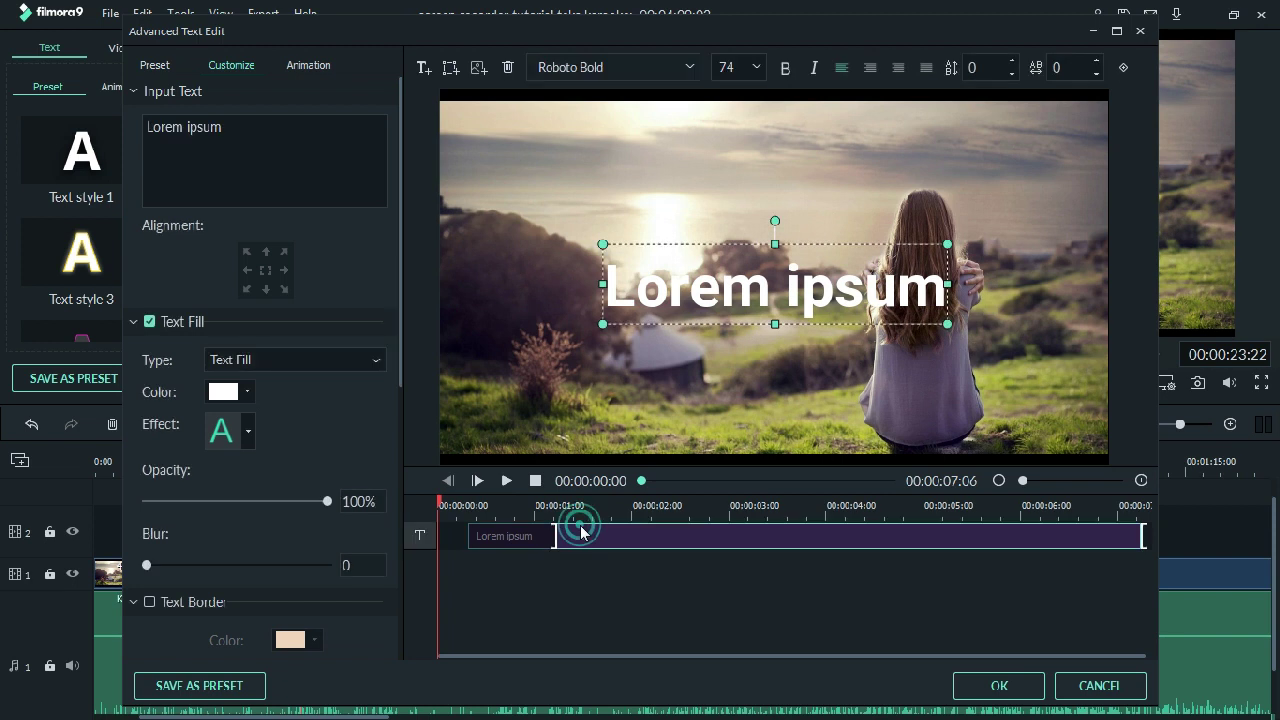
pyautogui.moveTo(224, 127); pyautogui.dragTo(145, 128)
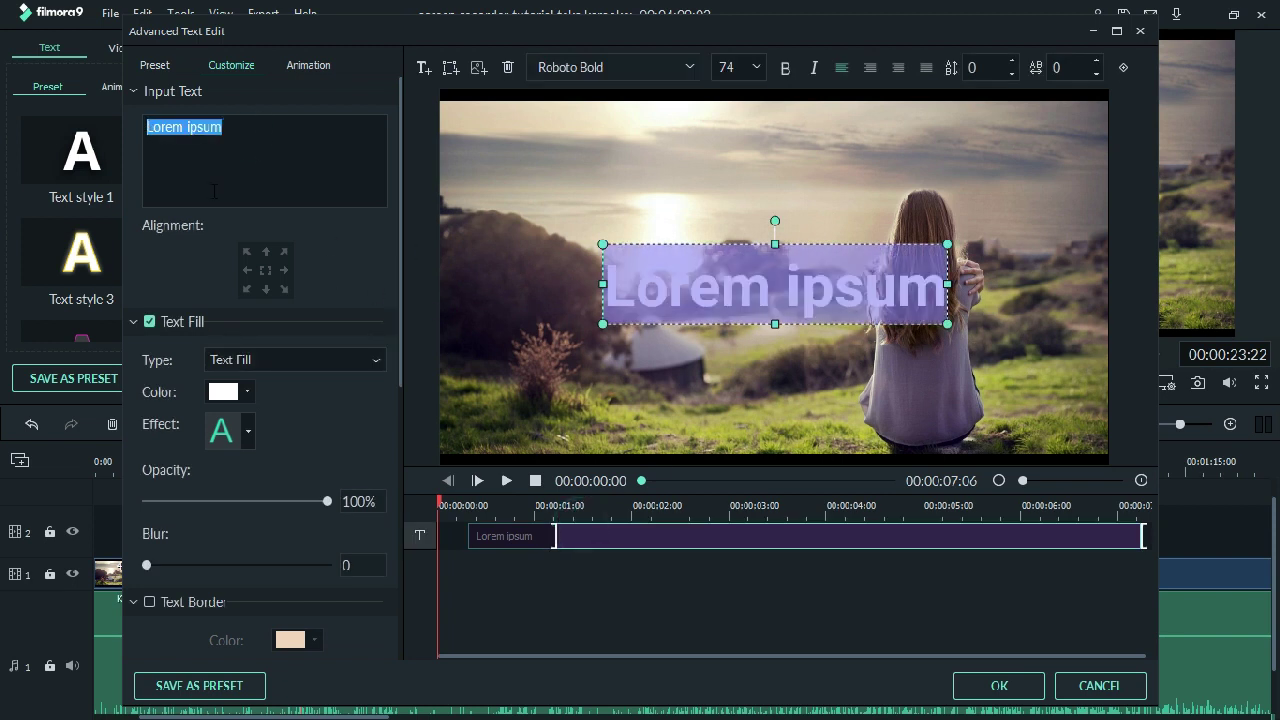
pyautogui.write('Pahamilah dan')
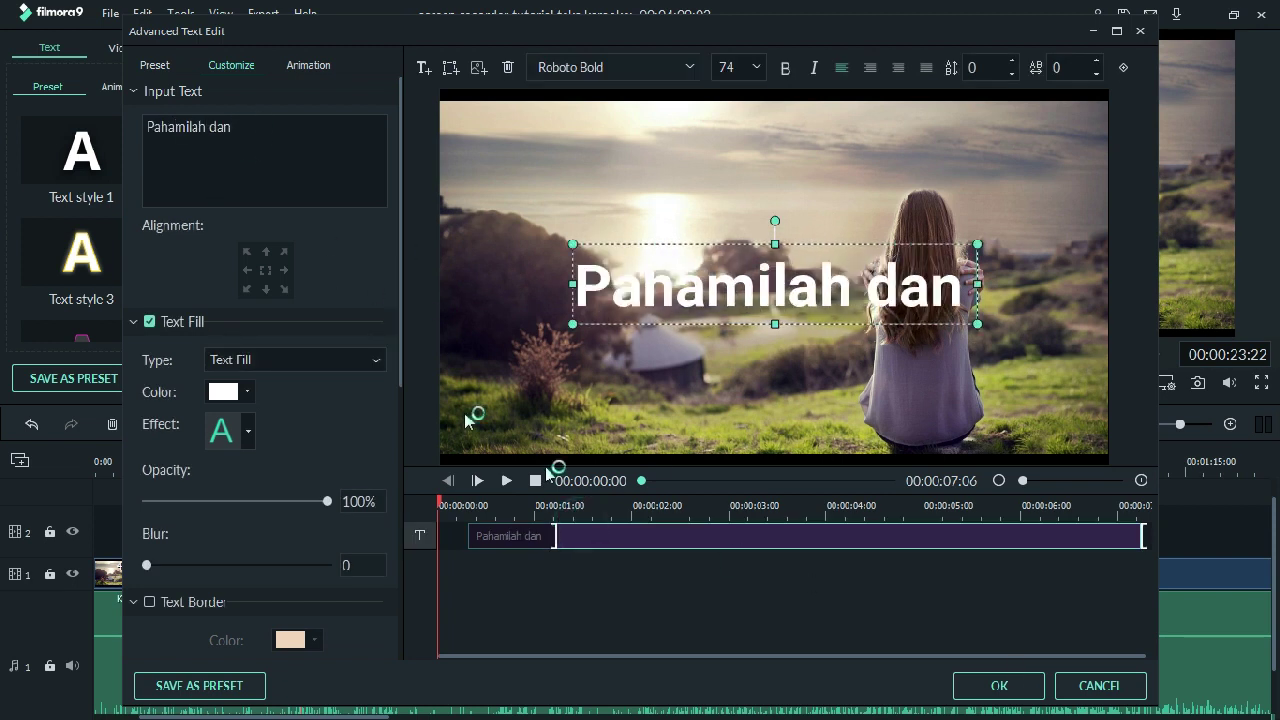
pyautogui.hotkey('shift', 'Left')
pyautogui.hotkey('shift', 'Left')
pyautogui.hotkey('shift', 'Left')
pyautogui.hotkey('shift', 'Left')
pyautogui.write('a')
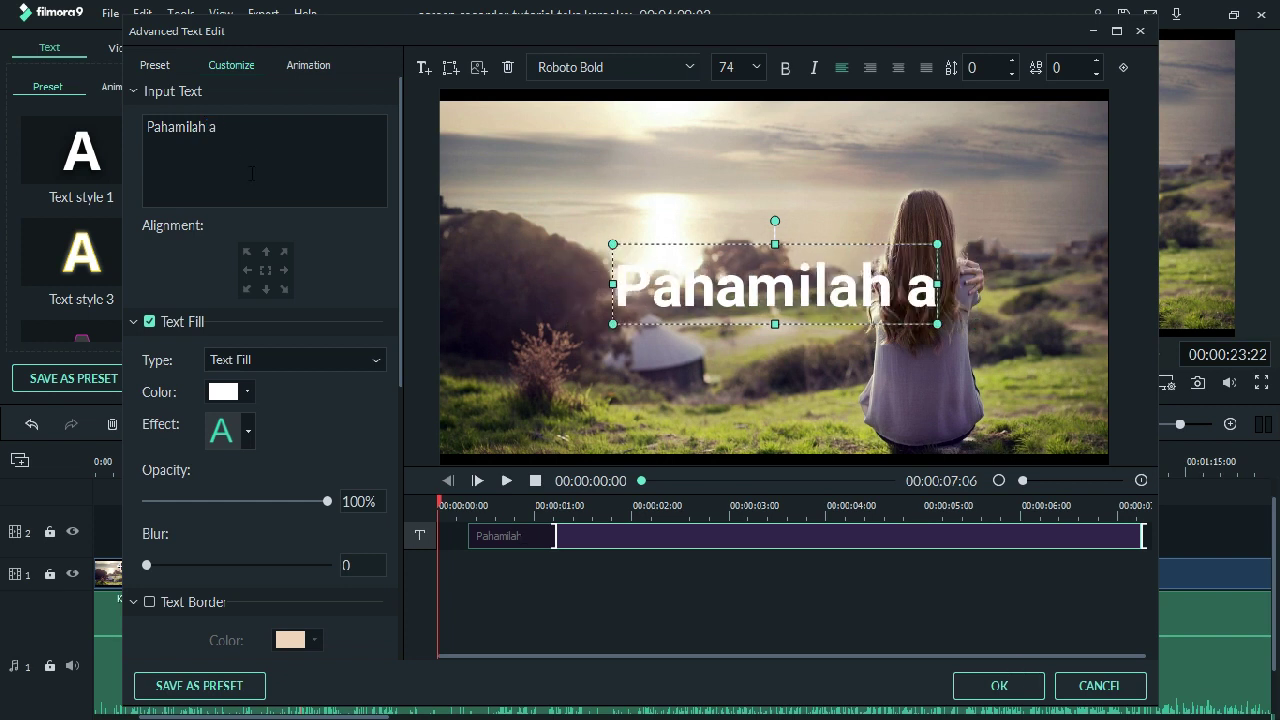
pyautogui.write('ku dan')
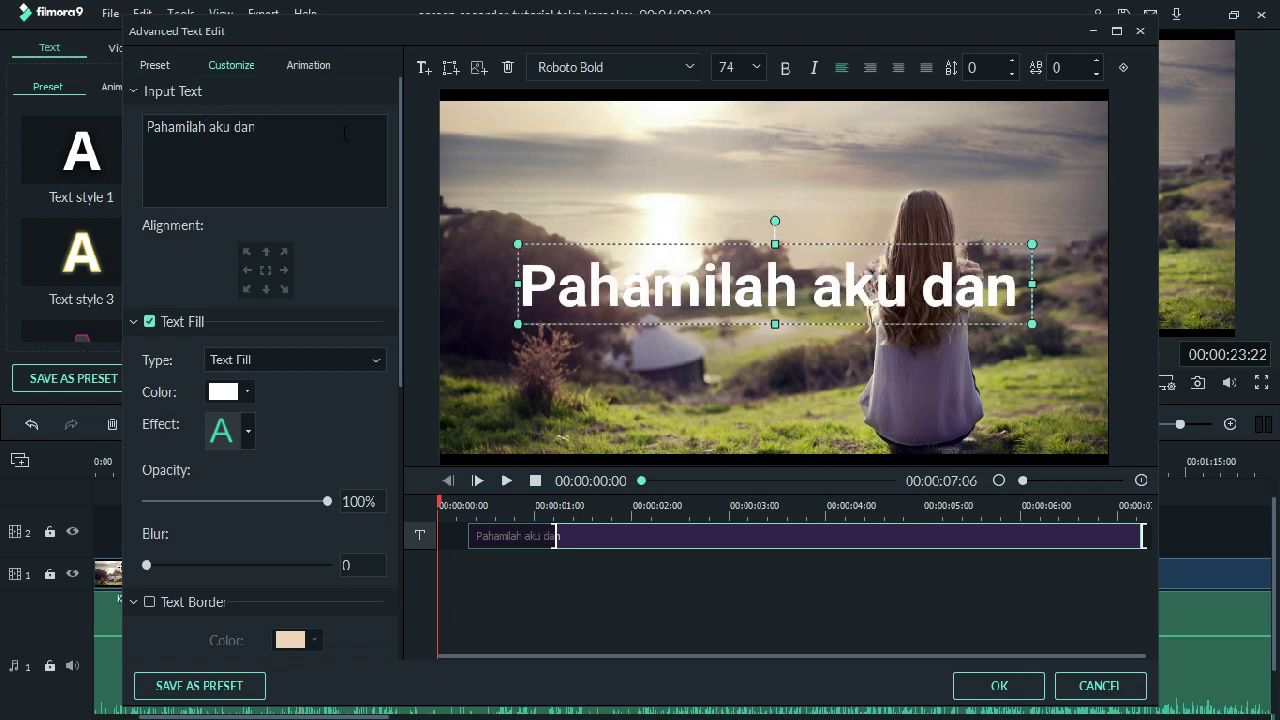
pyautogui.write(' semua keinginanku')
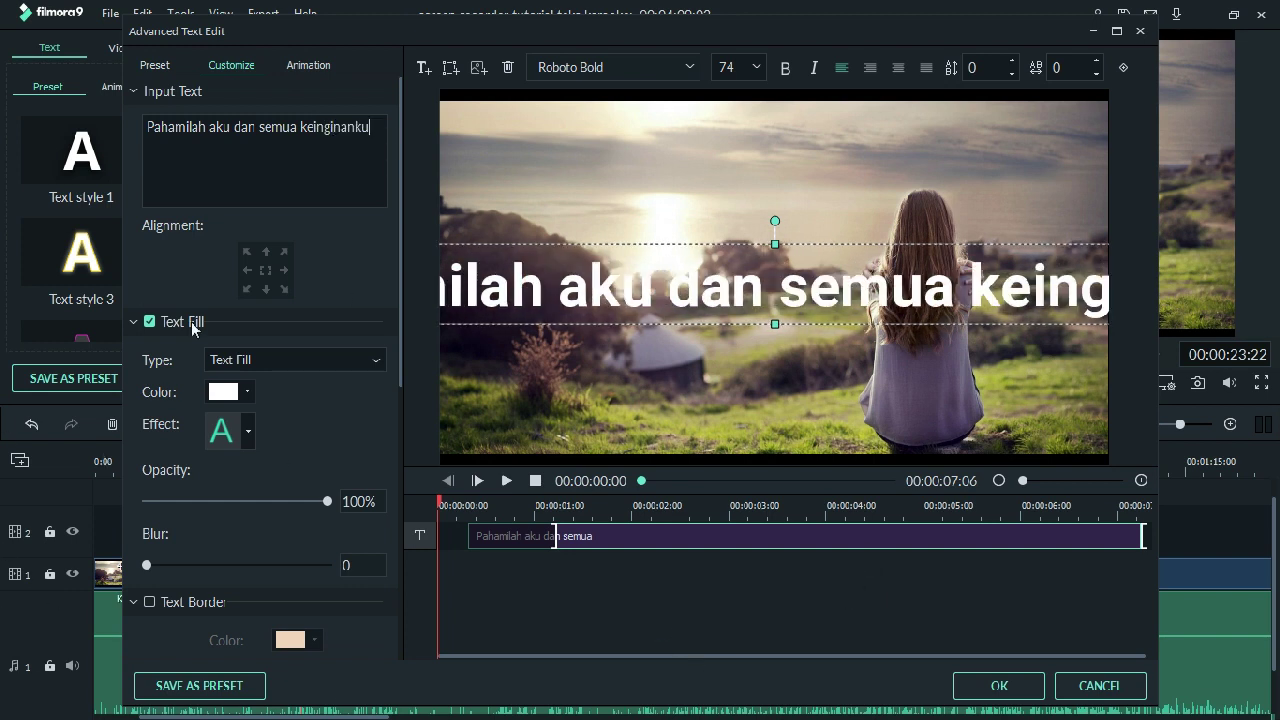
# Set the lyric line's font size to 44 and move it down to the lower part of the picture.
pyautogui.click(737, 67)
pyautogui.write('71')
pyautogui.scroll(-20, 737, 67)
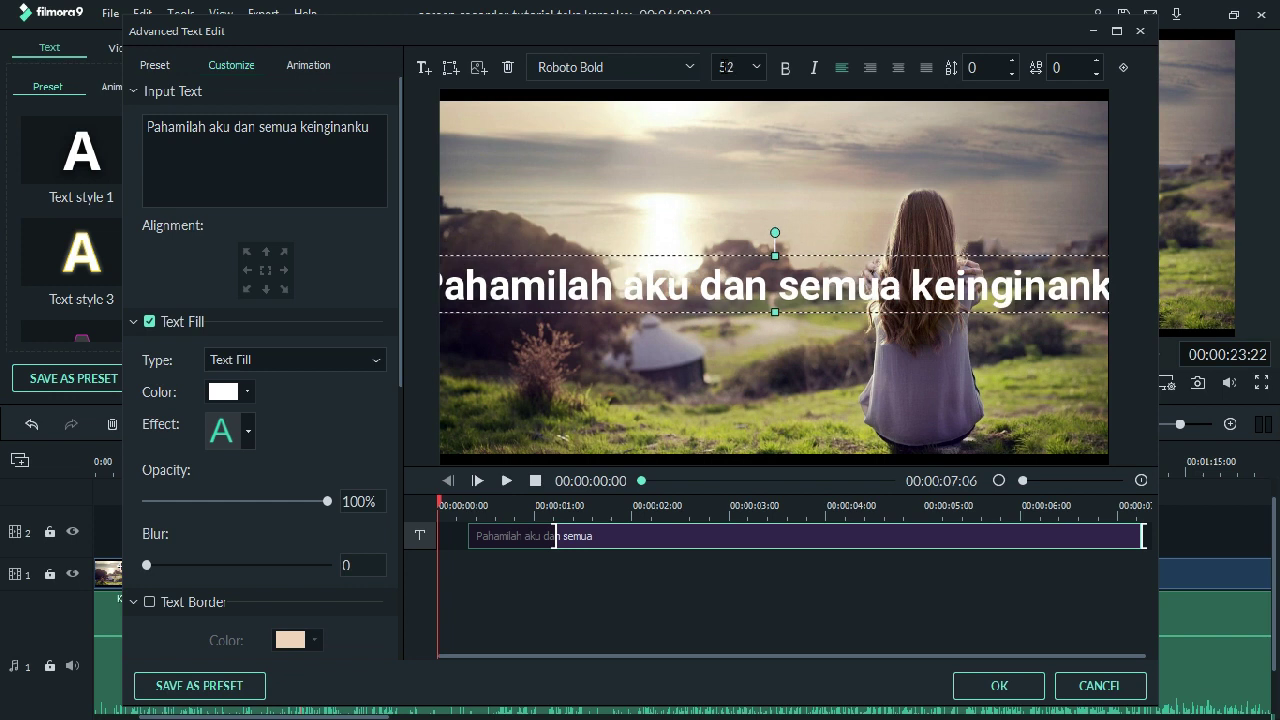
pyautogui.scroll(-4, 737, 67)
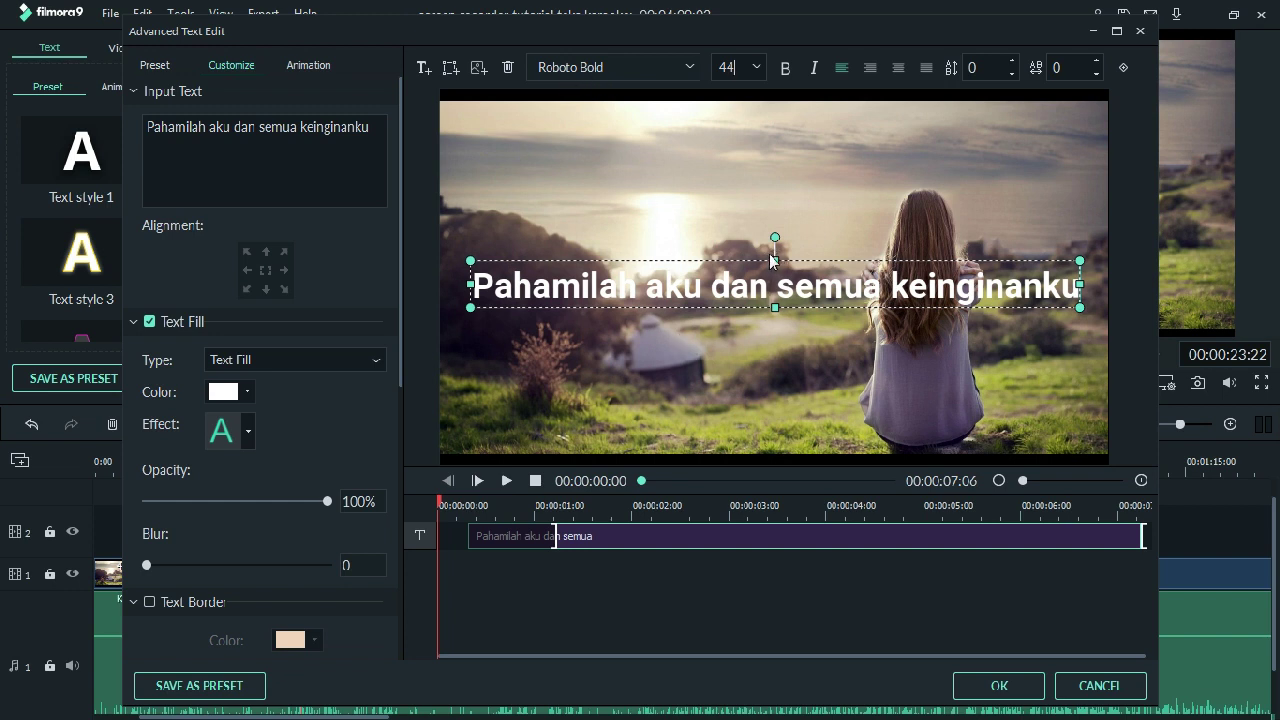
pyautogui.moveTo(768, 262); pyautogui.dragTo(766, 376)
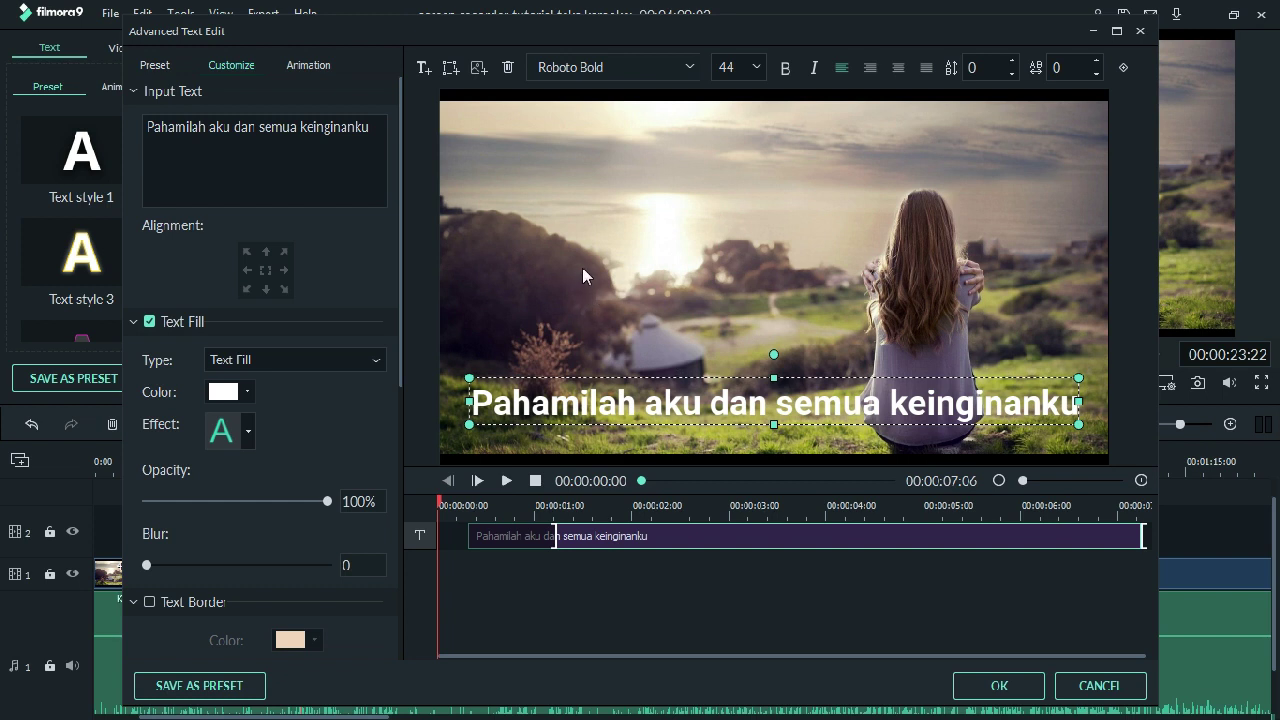
# Preview the title and extend the start of the lyric layer slightly earlier on the title timeline.
pyautogui.click(536, 484)
pyautogui.click(507, 481)
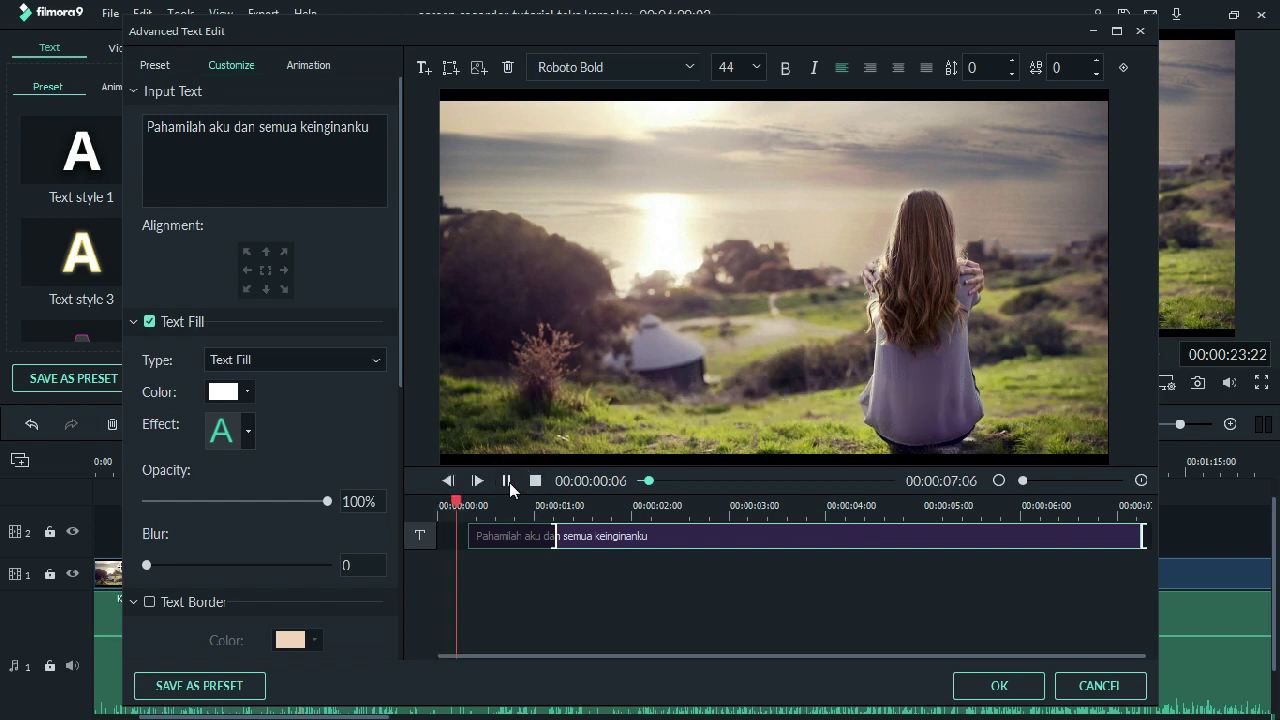
pyautogui.click(507, 481)
pyautogui.click(469, 536)
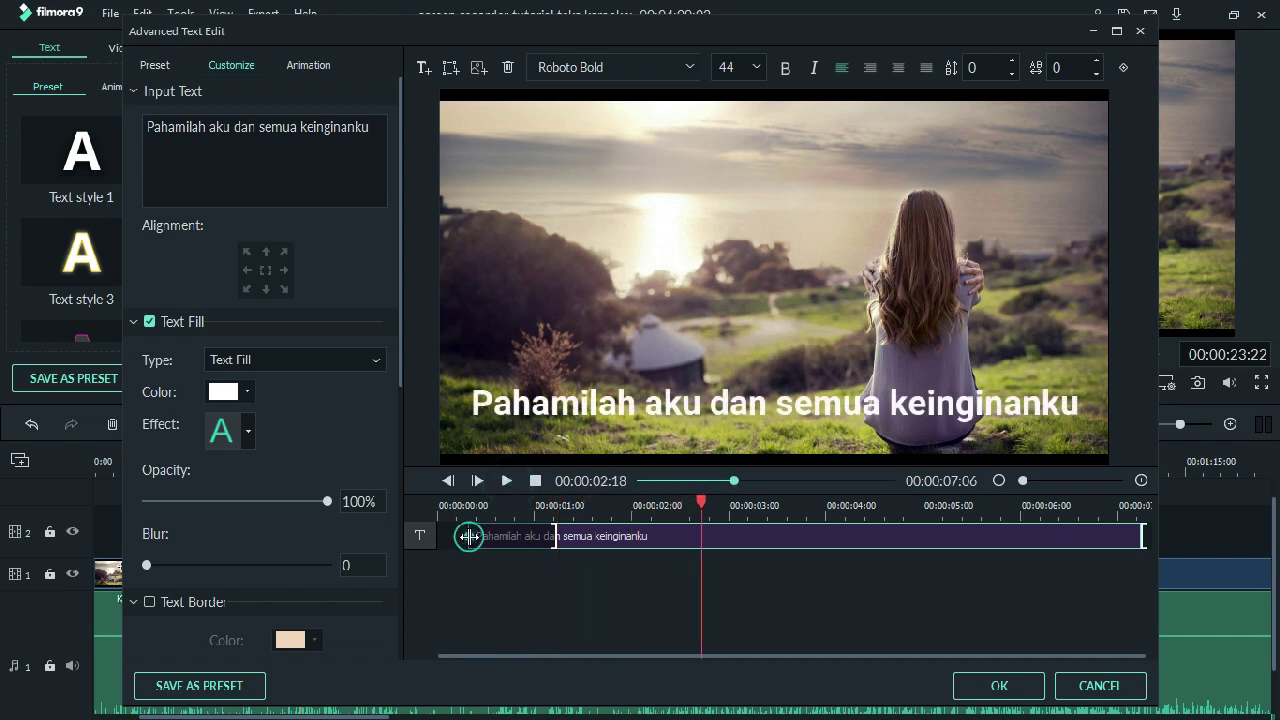
pyautogui.click(469, 536)
pyautogui.moveTo(469, 536); pyautogui.dragTo(452, 536)
# Replay the title, extend the lyric layer's start to 00:00:00:00 and check its entrance again.
pyautogui.click(536, 481)
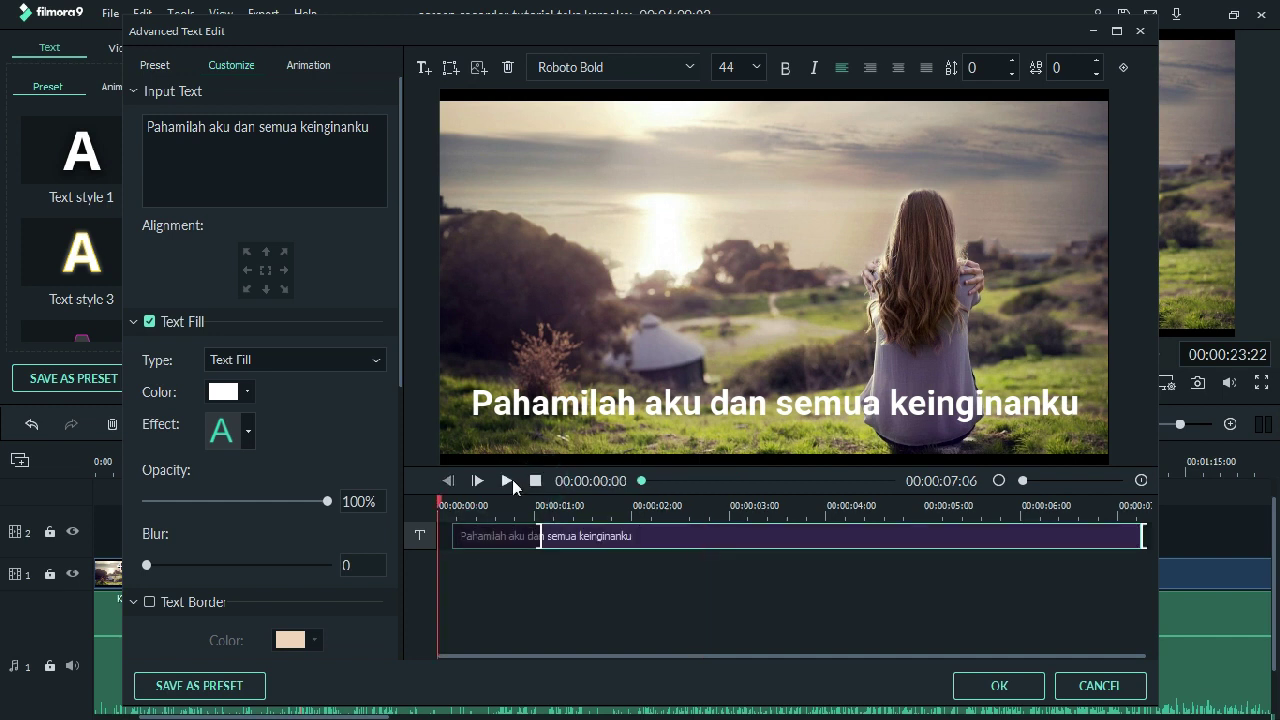
pyautogui.click(507, 481)
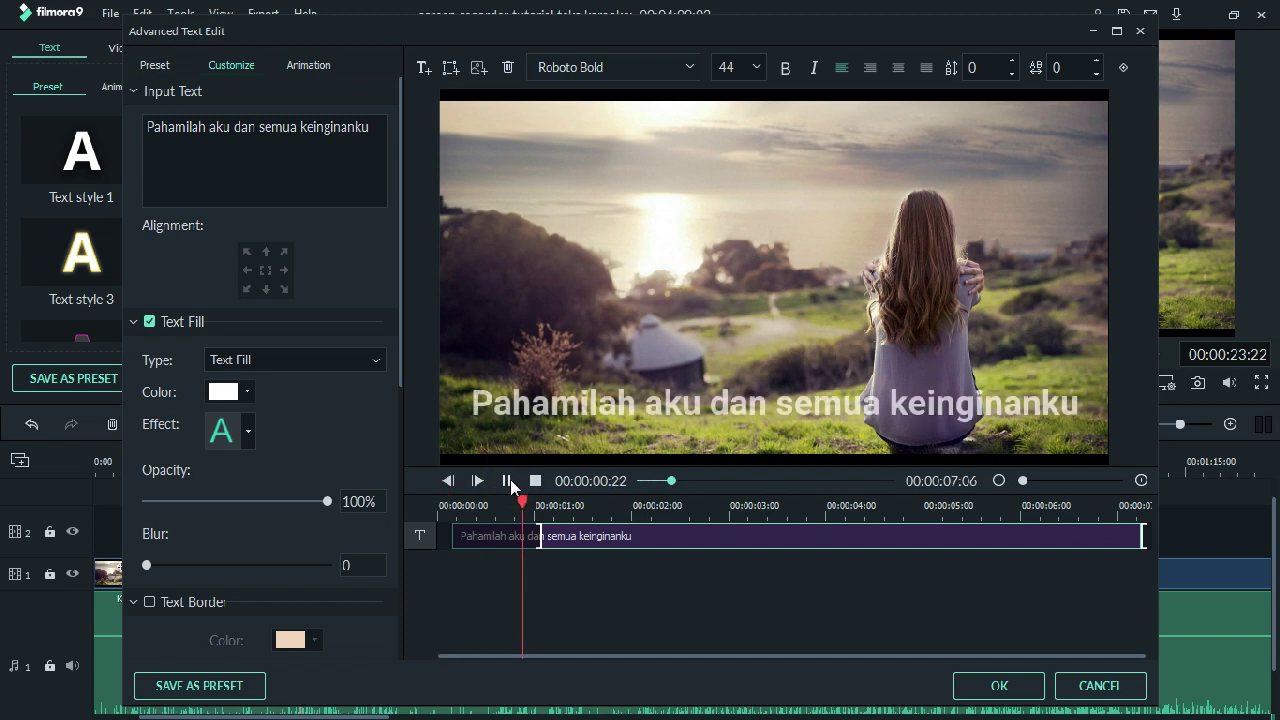
pyautogui.click(507, 481)
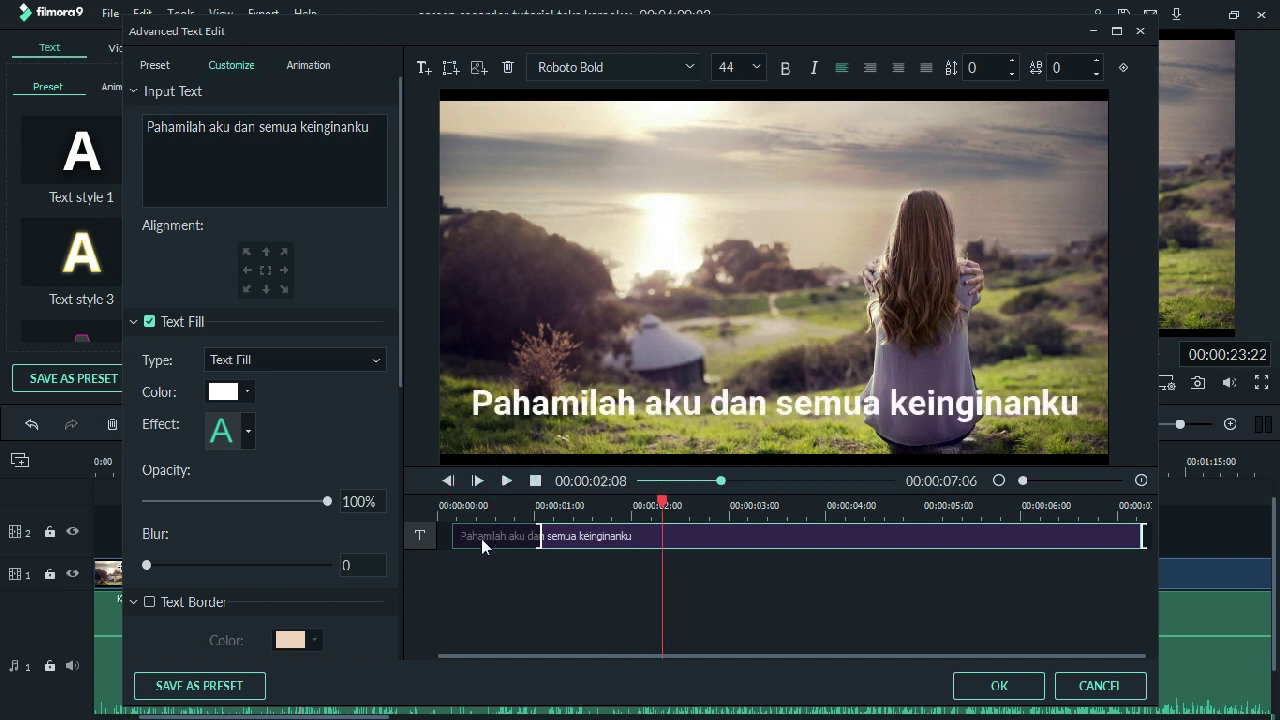
pyautogui.moveTo(455, 536); pyautogui.dragTo(440, 536)
pyautogui.click(533, 481)
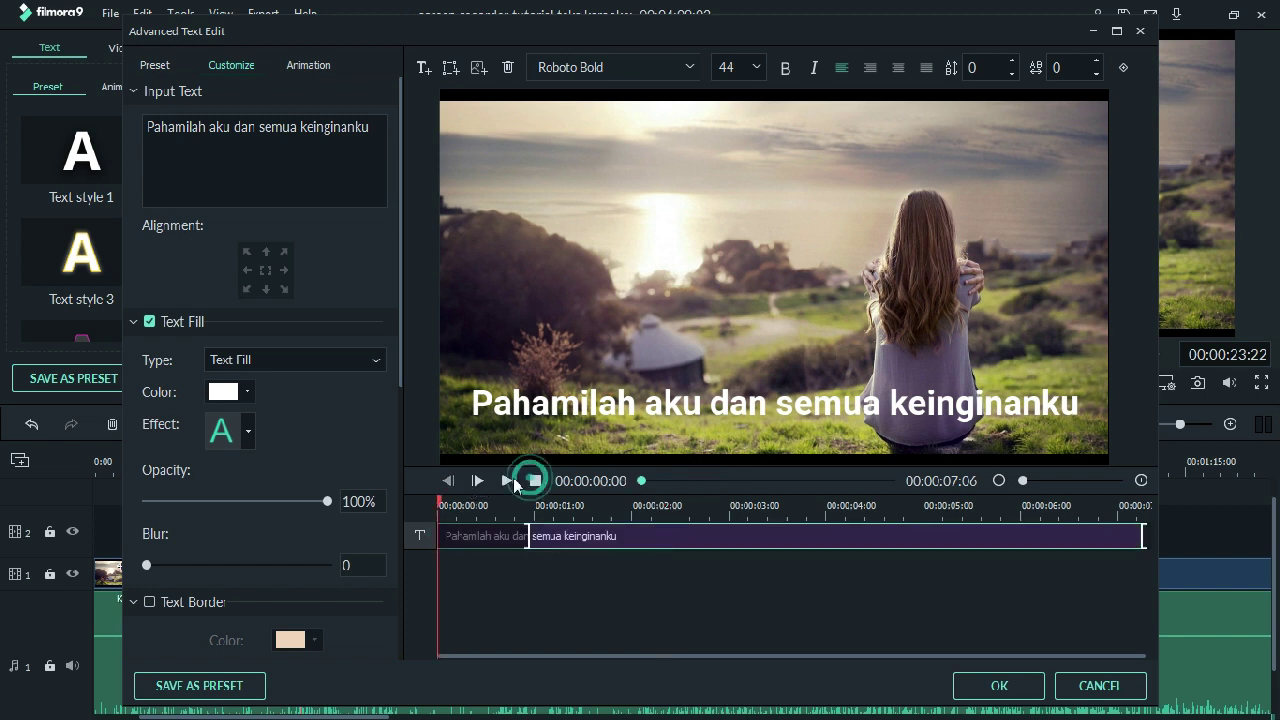
pyautogui.click(507, 481)
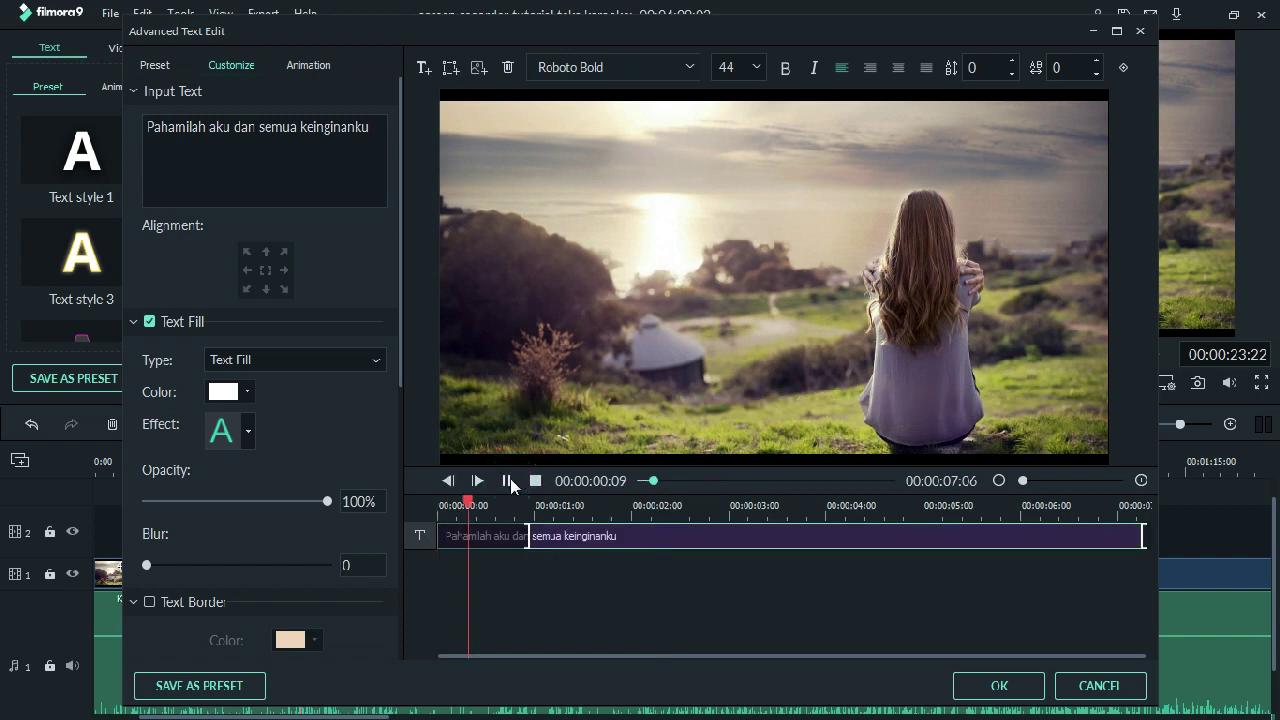
pyautogui.click(507, 481)
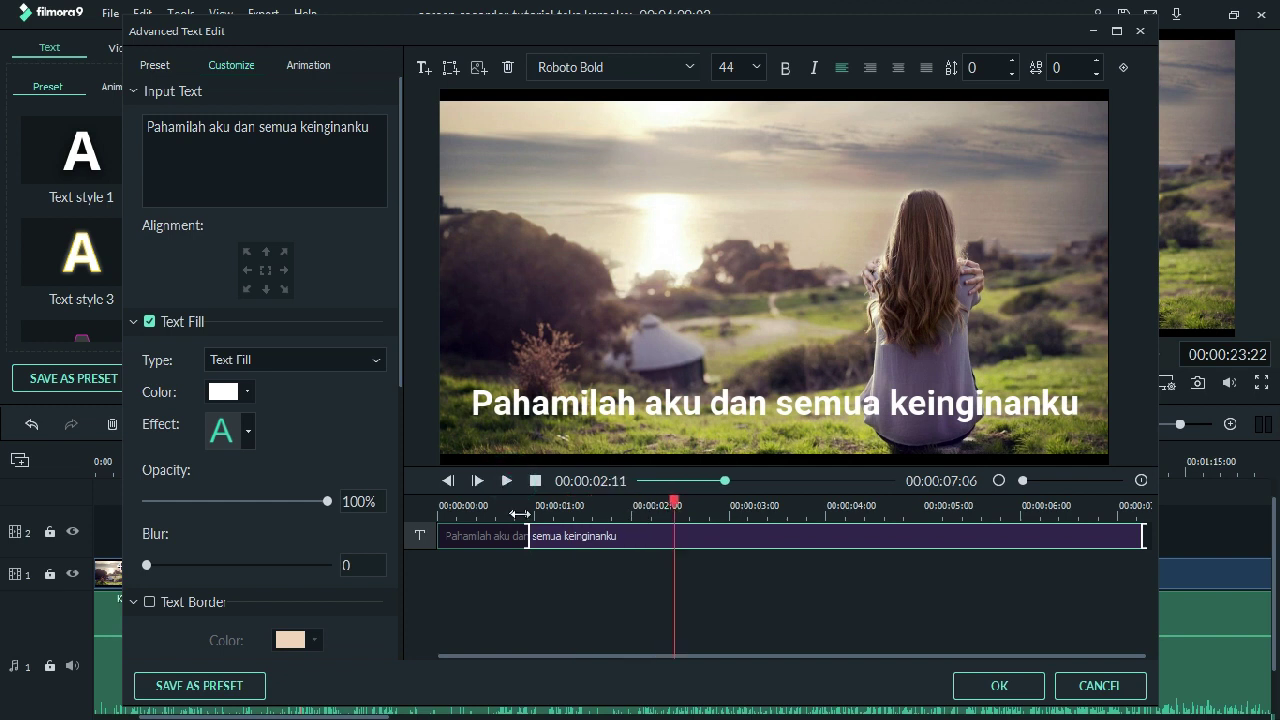
# Shorten the lyric layer's opening animation to a tiny fraction of a second and replay the title to check it.
pyautogui.moveTo(528, 530); pyautogui.dragTo(439, 537)
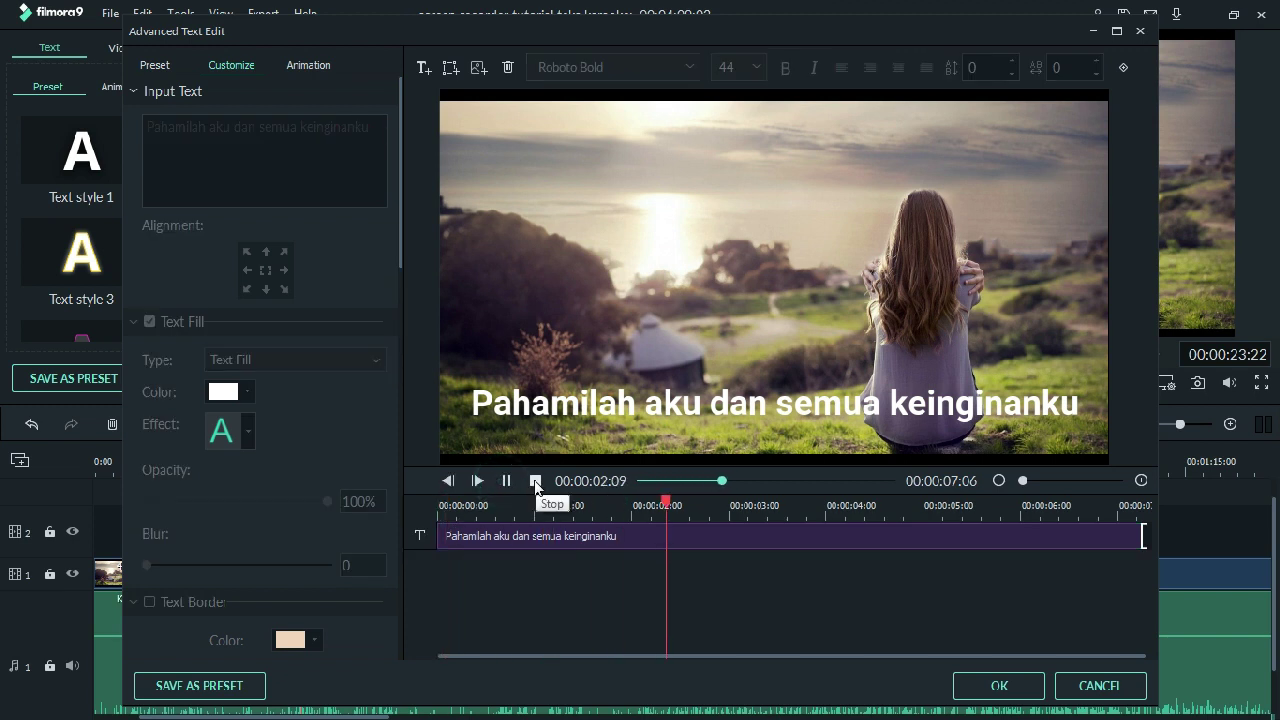
pyautogui.click(506, 481)
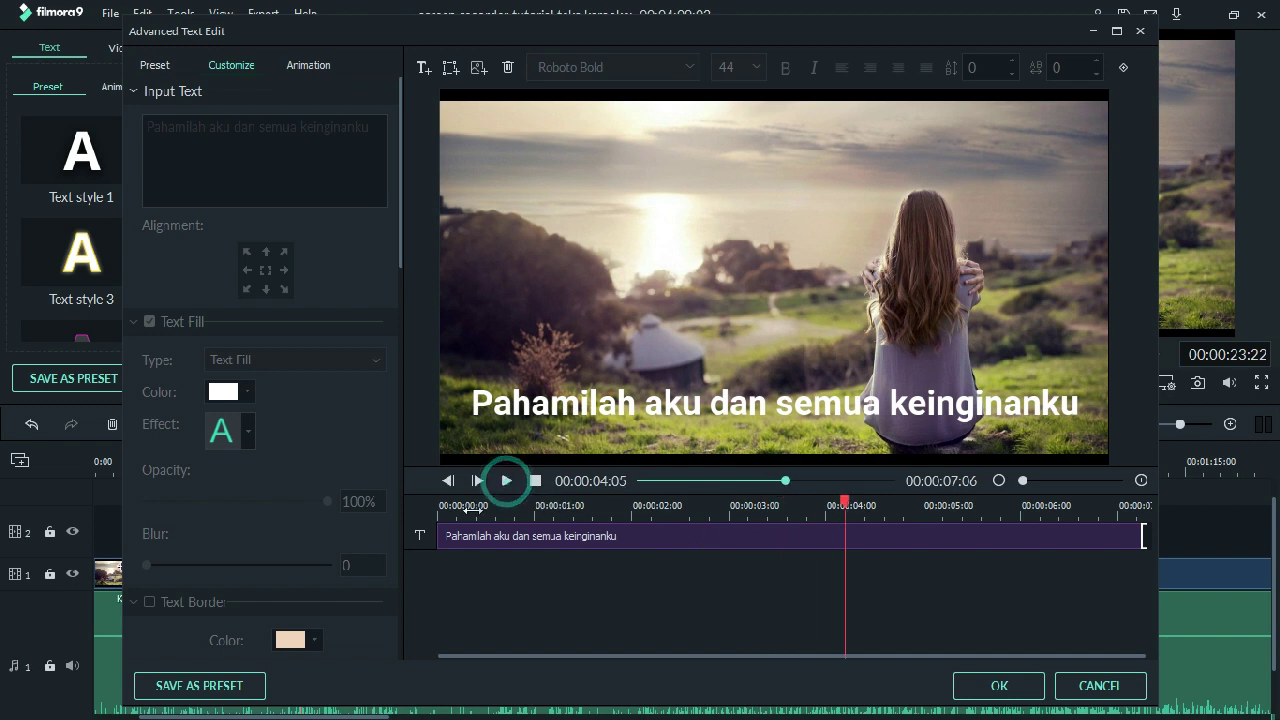
pyautogui.click(440, 537)
pyautogui.moveTo(437, 535); pyautogui.dragTo(447, 535)
pyautogui.click(508, 481)
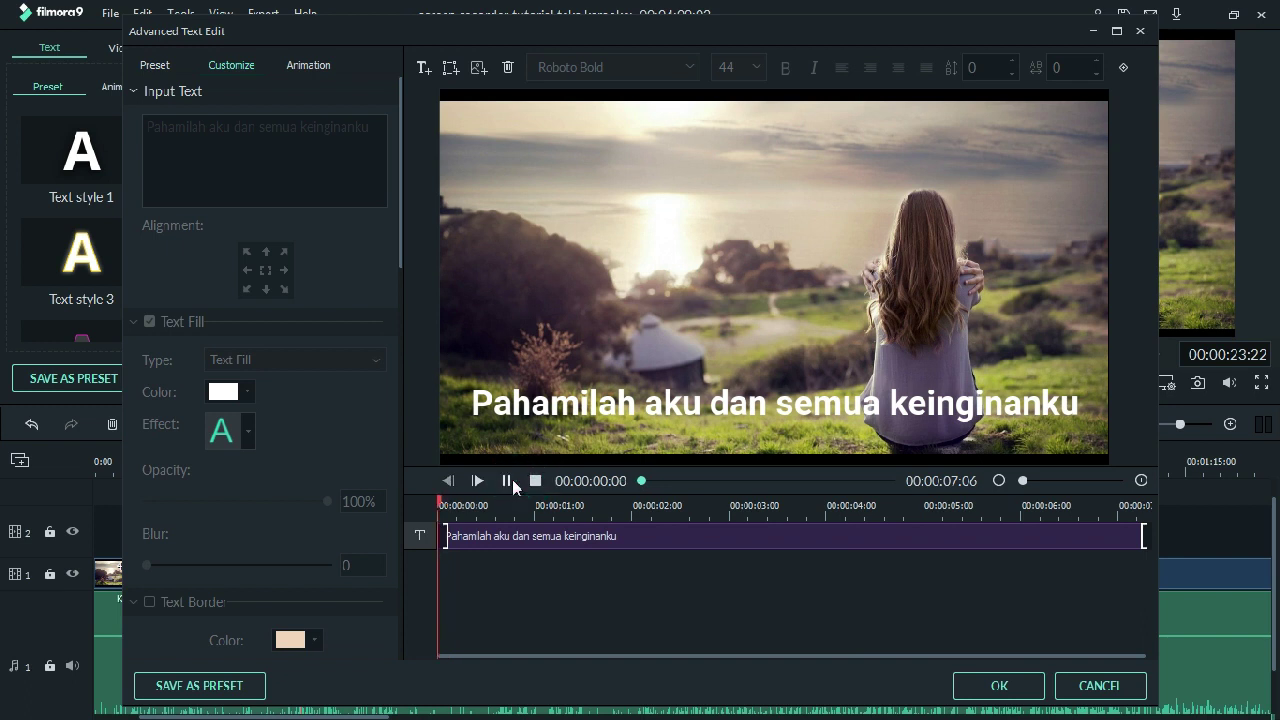
pyautogui.click(508, 481)
pyautogui.click(536, 481)
pyautogui.click(507, 481)
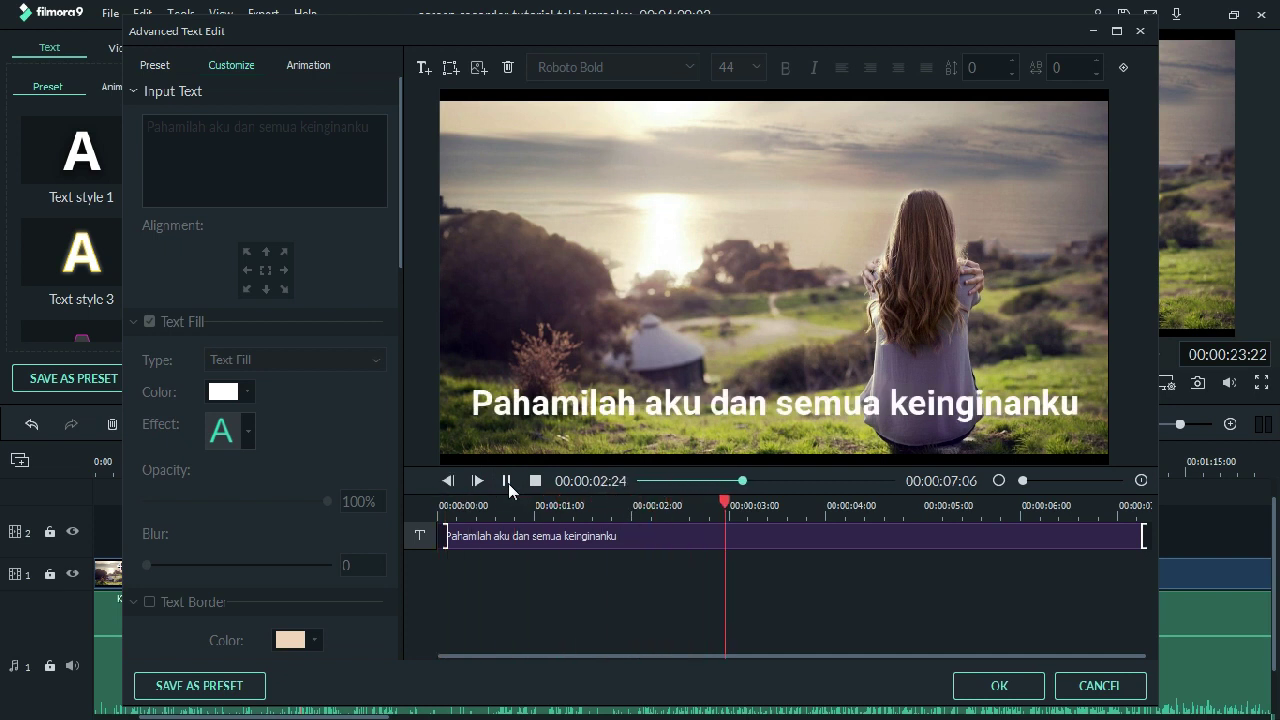
pyautogui.click(508, 481)
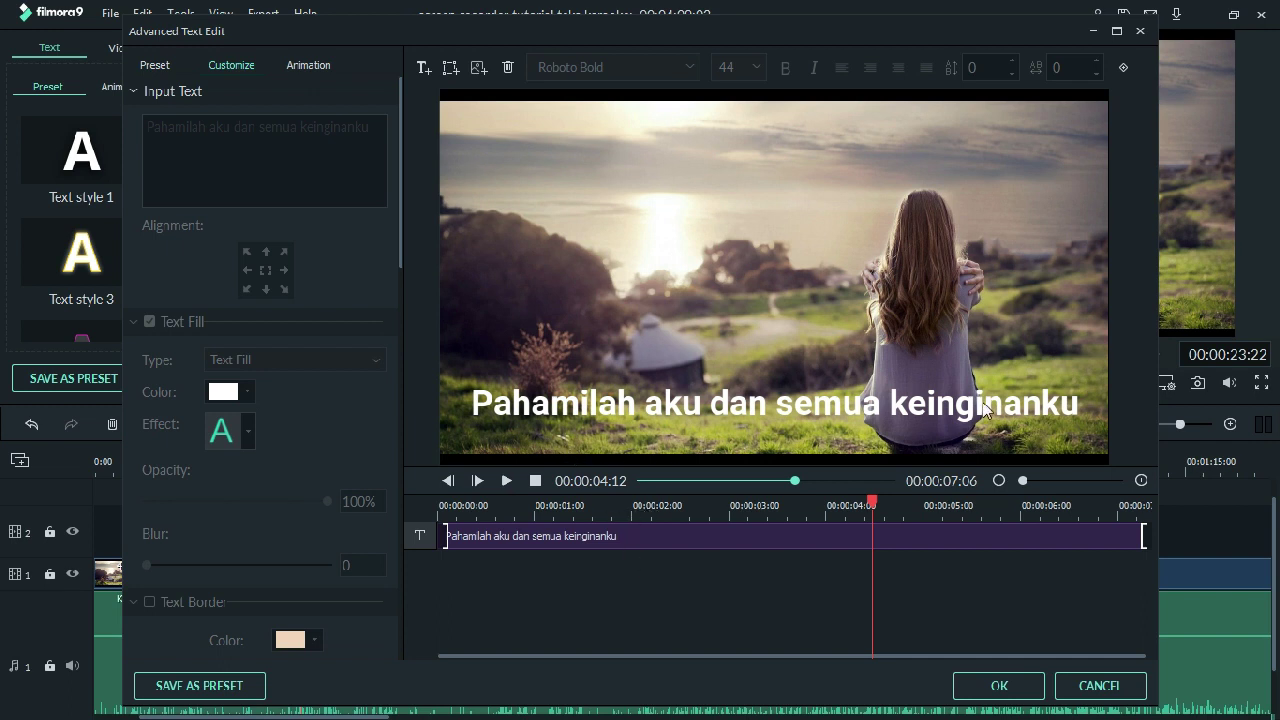
# Add a second text layer to the title and replace its placeholder with "Pahamilah".
pyautogui.click(426, 535)
pyautogui.click(423, 68)
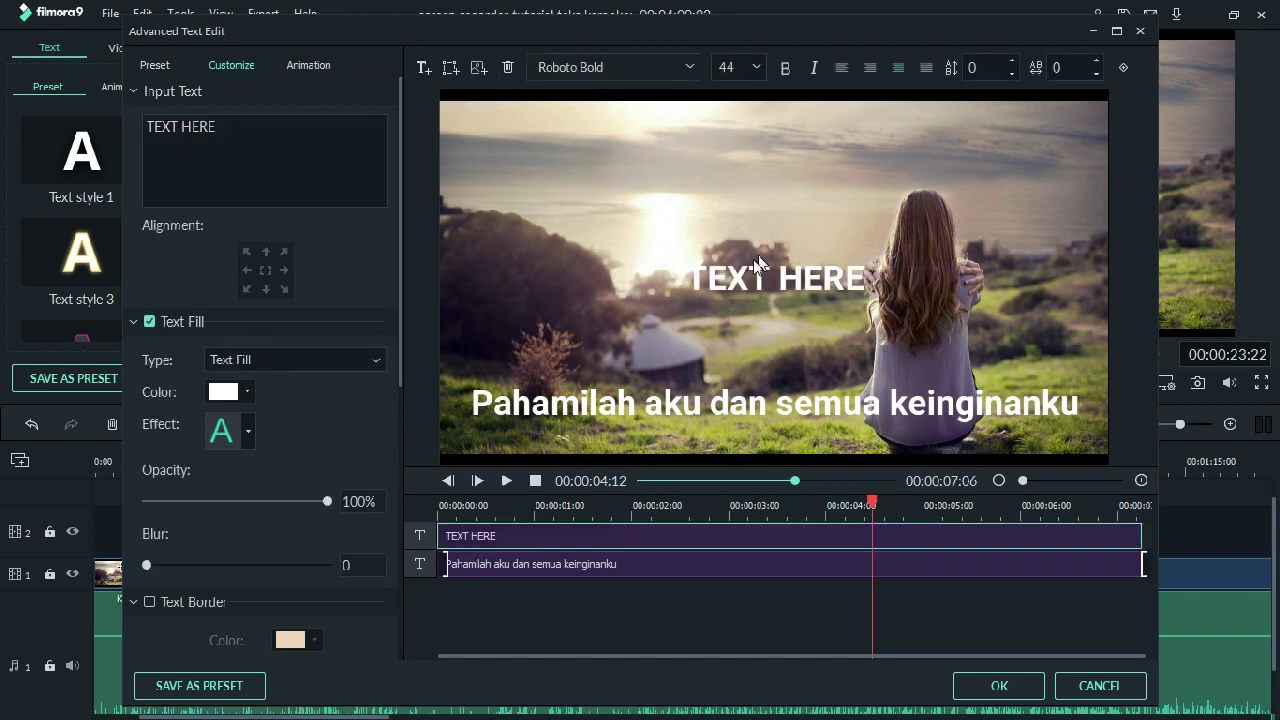
pyautogui.click(760, 279)
pyautogui.click(760, 274)
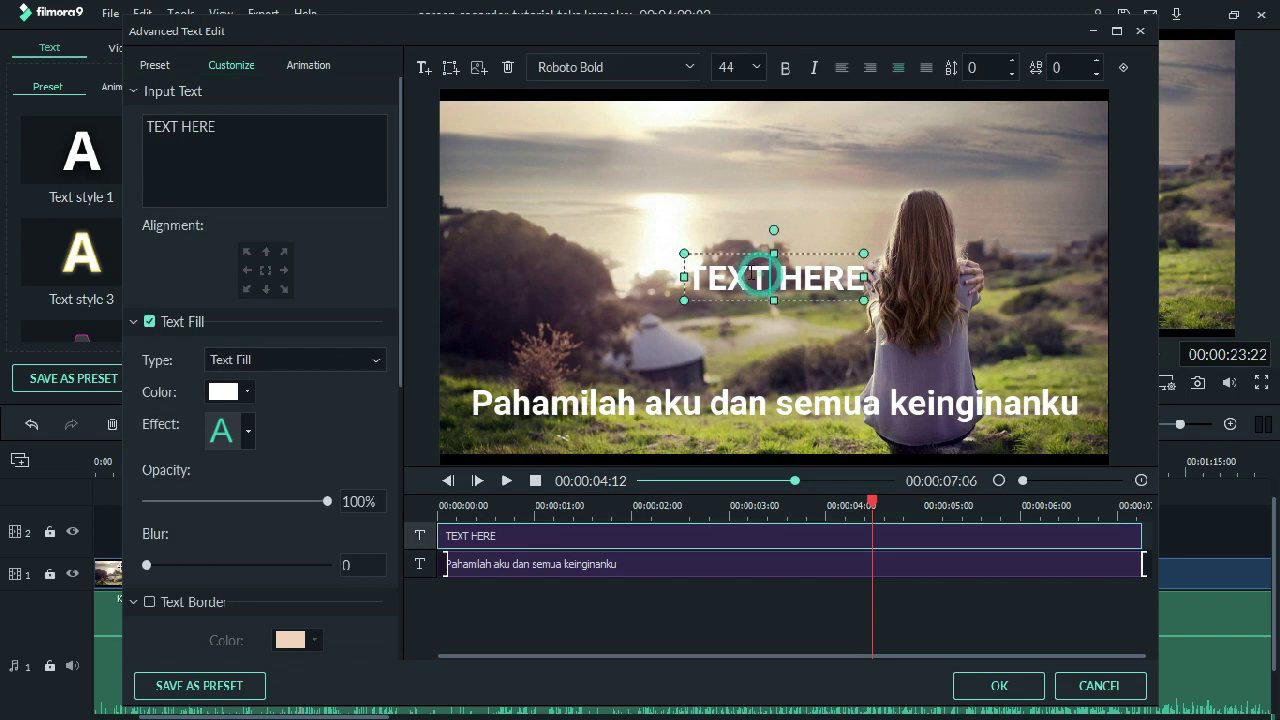
pyautogui.moveTo(228, 130); pyautogui.dragTo(148, 127)
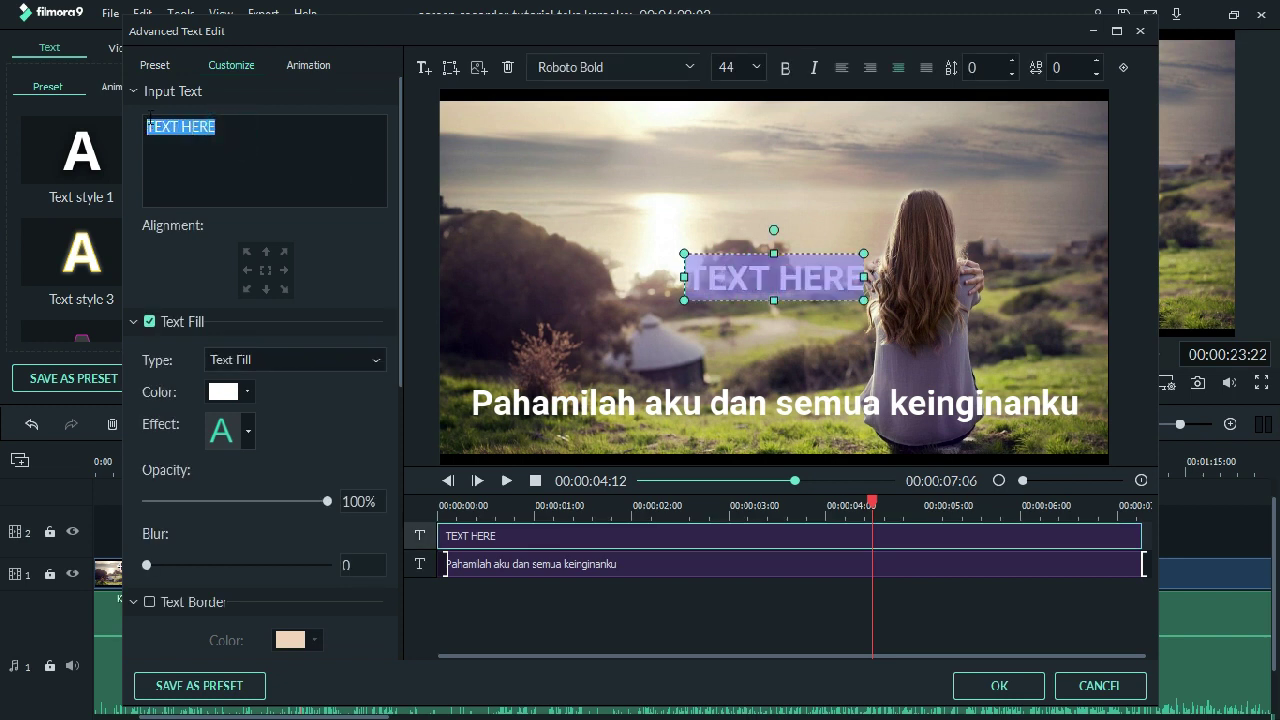
pyautogui.write('Paha')
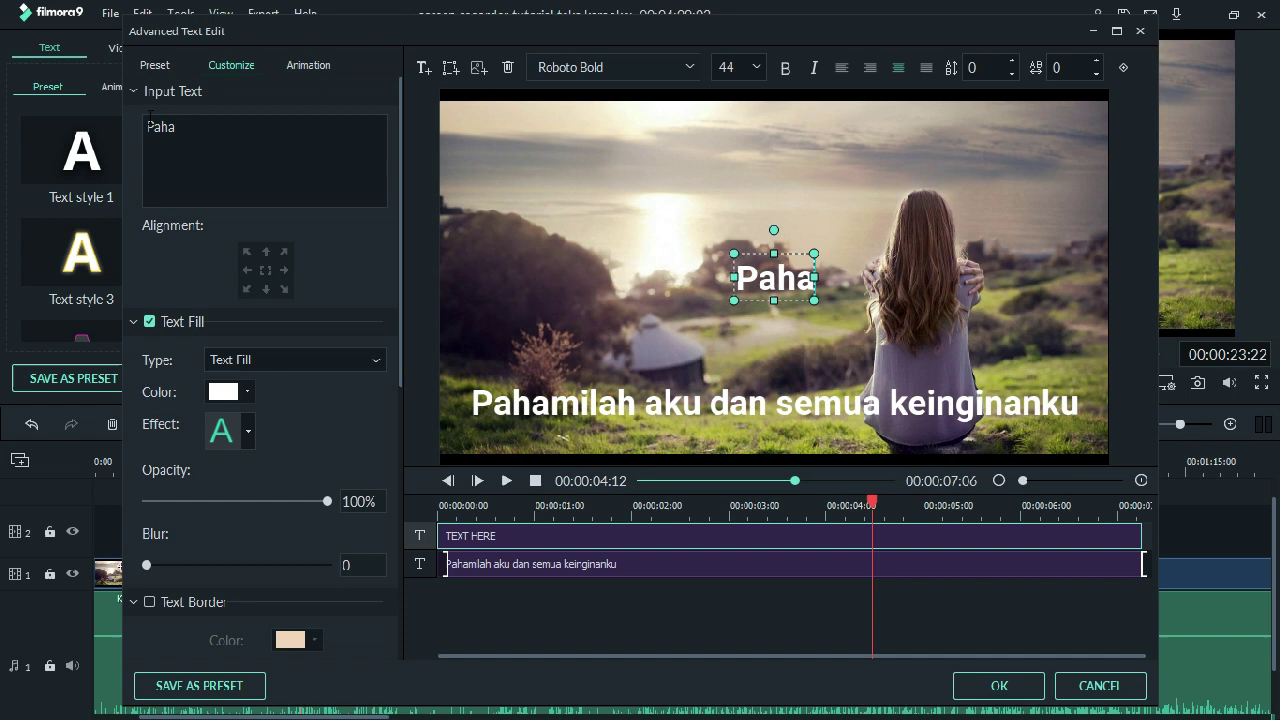
pyautogui.write('milah')
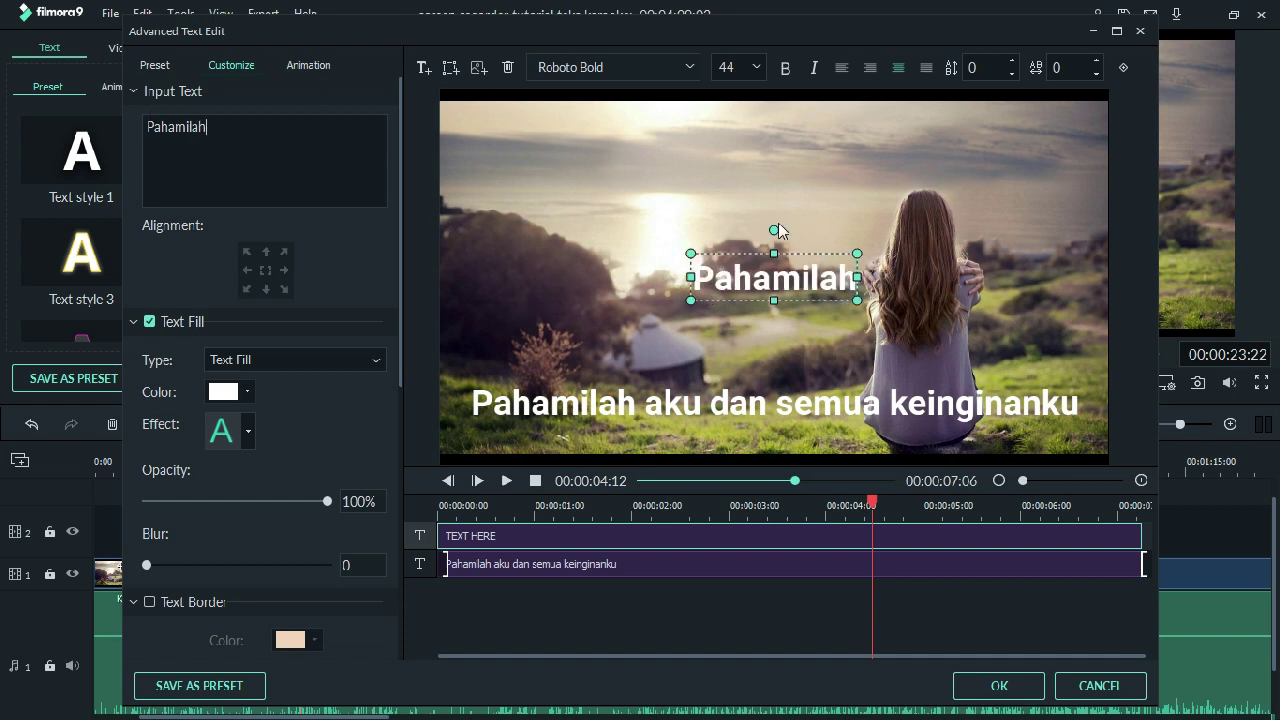
# Give the "Pahamilah" text a purple fill and a text border, and place it exactly over the lyric line's first word.
pyautogui.click(247, 392)
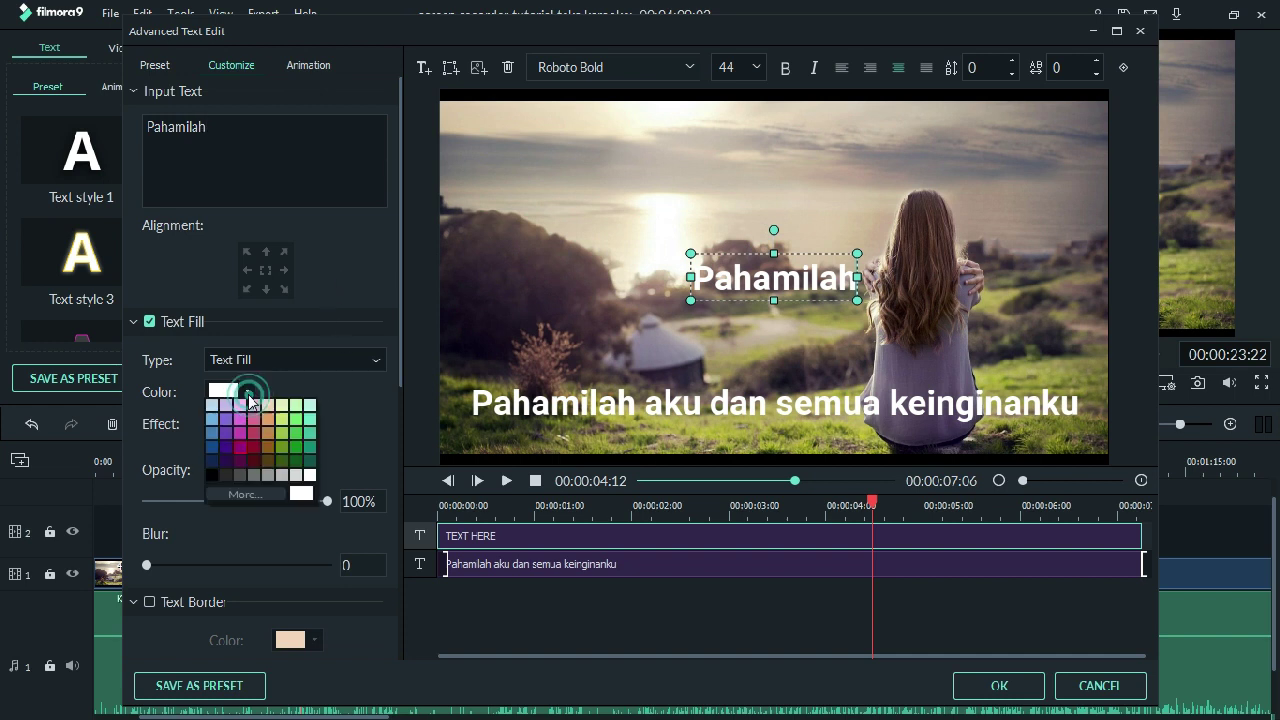
pyautogui.click(239, 450)
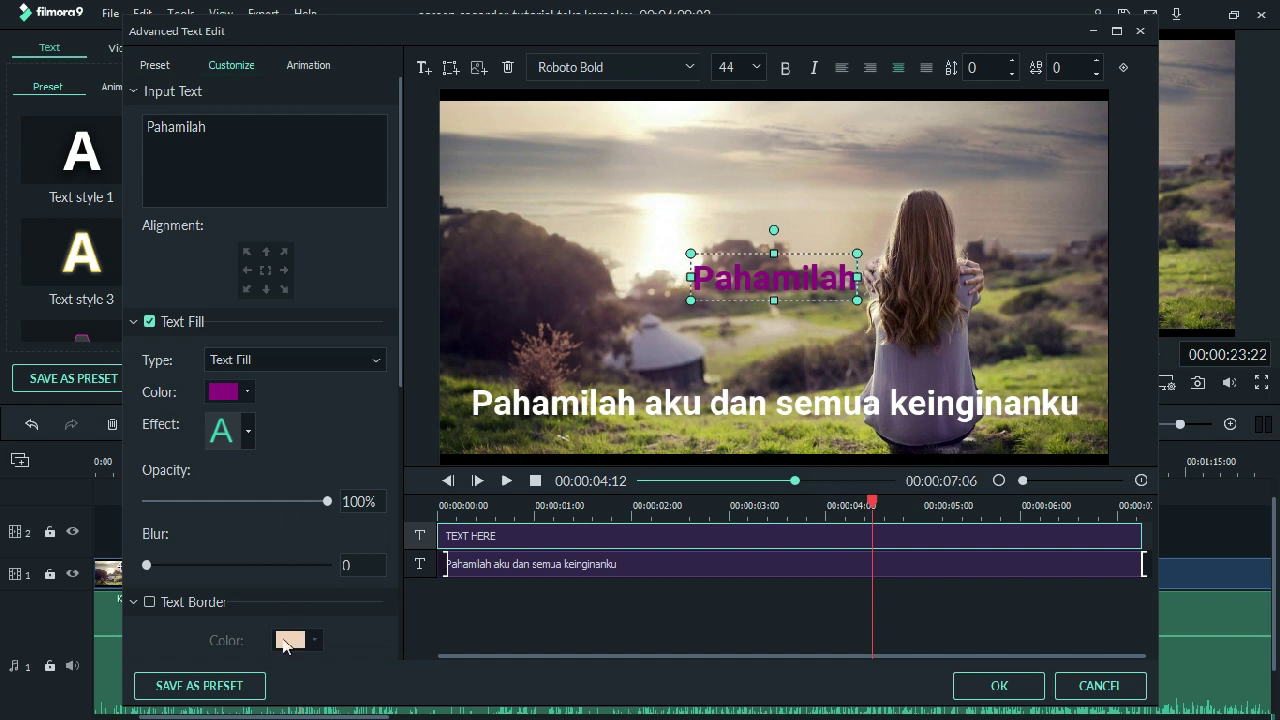
pyautogui.click(149, 602)
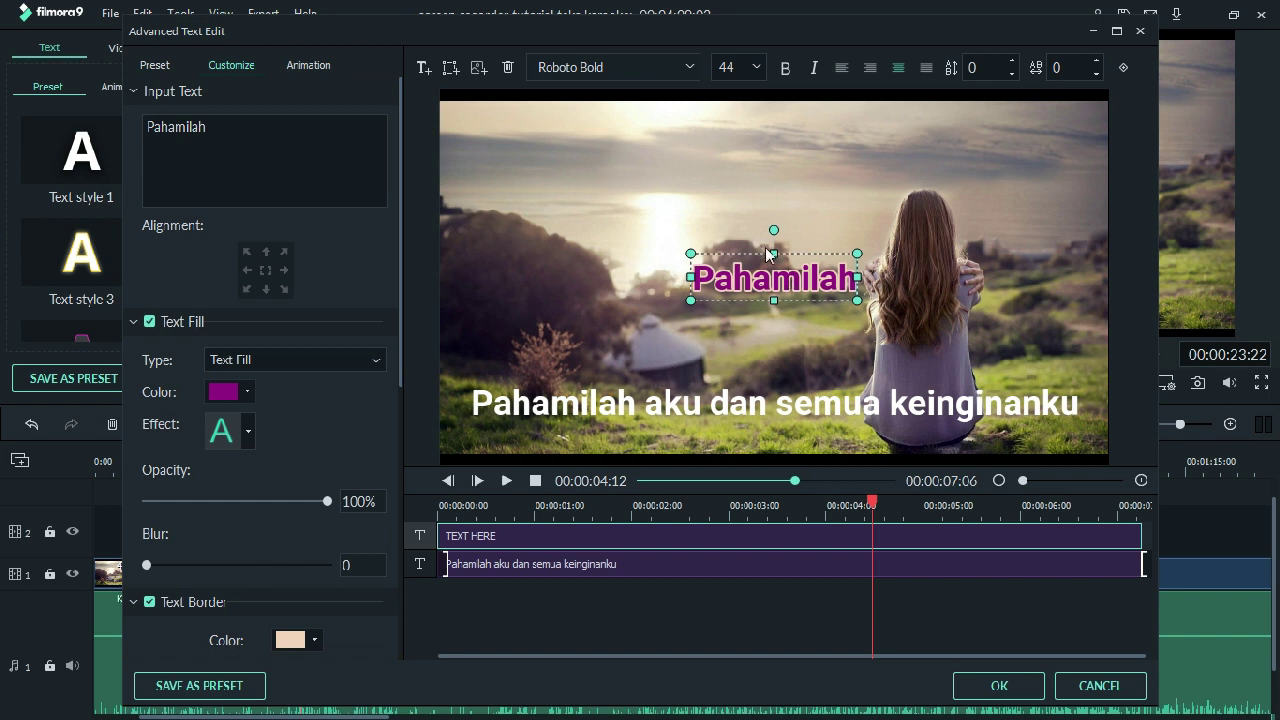
pyautogui.moveTo(762, 262); pyautogui.dragTo(545, 381)
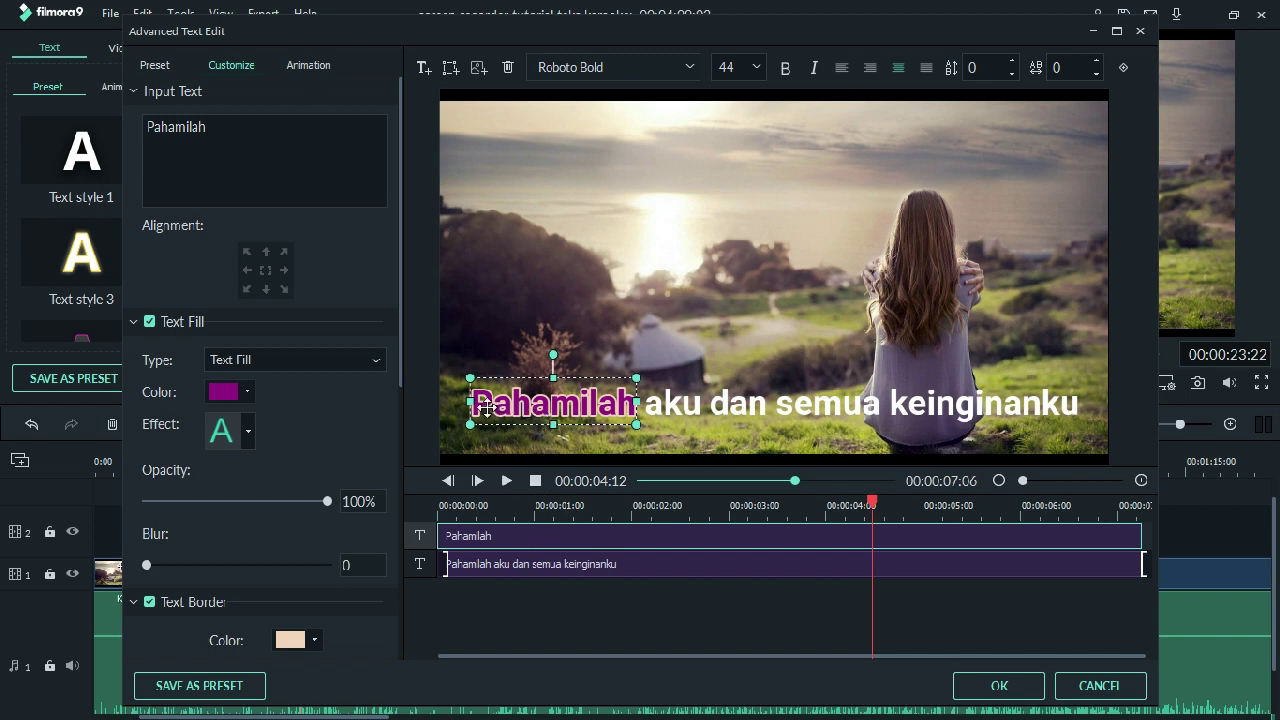
# Apply the Type Writer animation to the "Pahamilah" text and start its layer a fraction of a second after the title begins.
pyautogui.click(309, 66)
pyautogui.moveTo(202, 227)
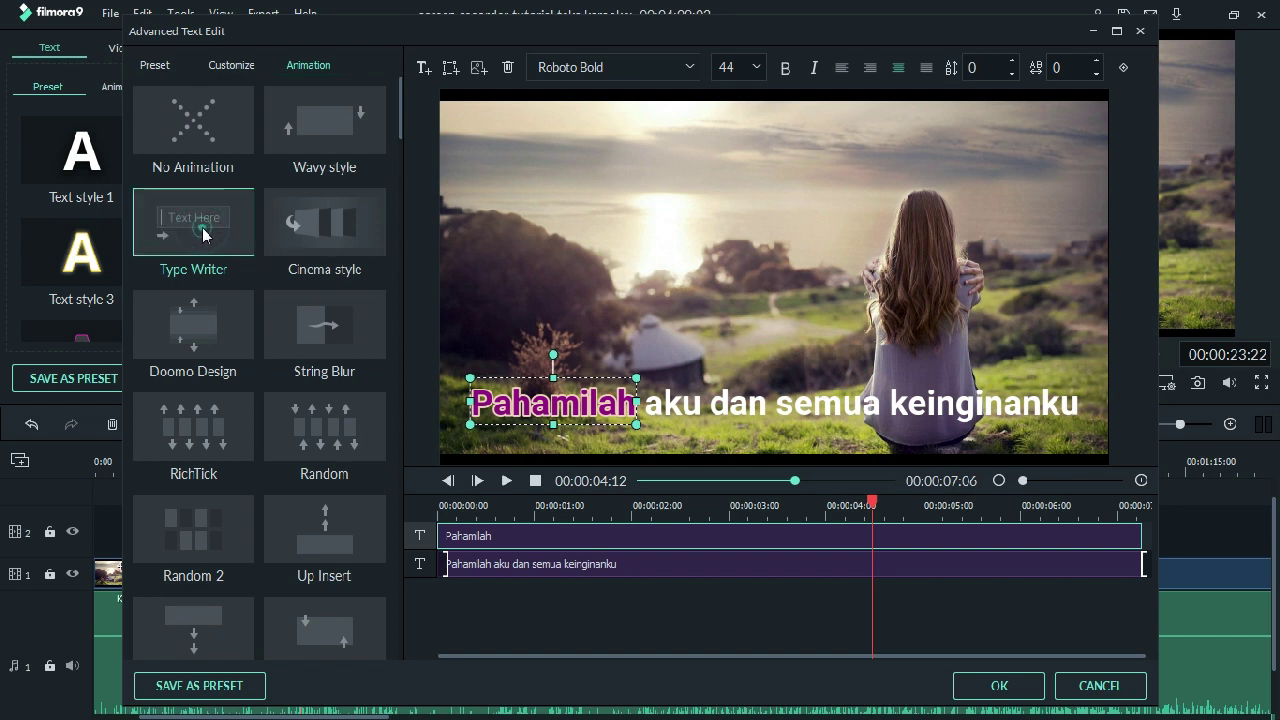
pyautogui.doubleClick(202, 227)
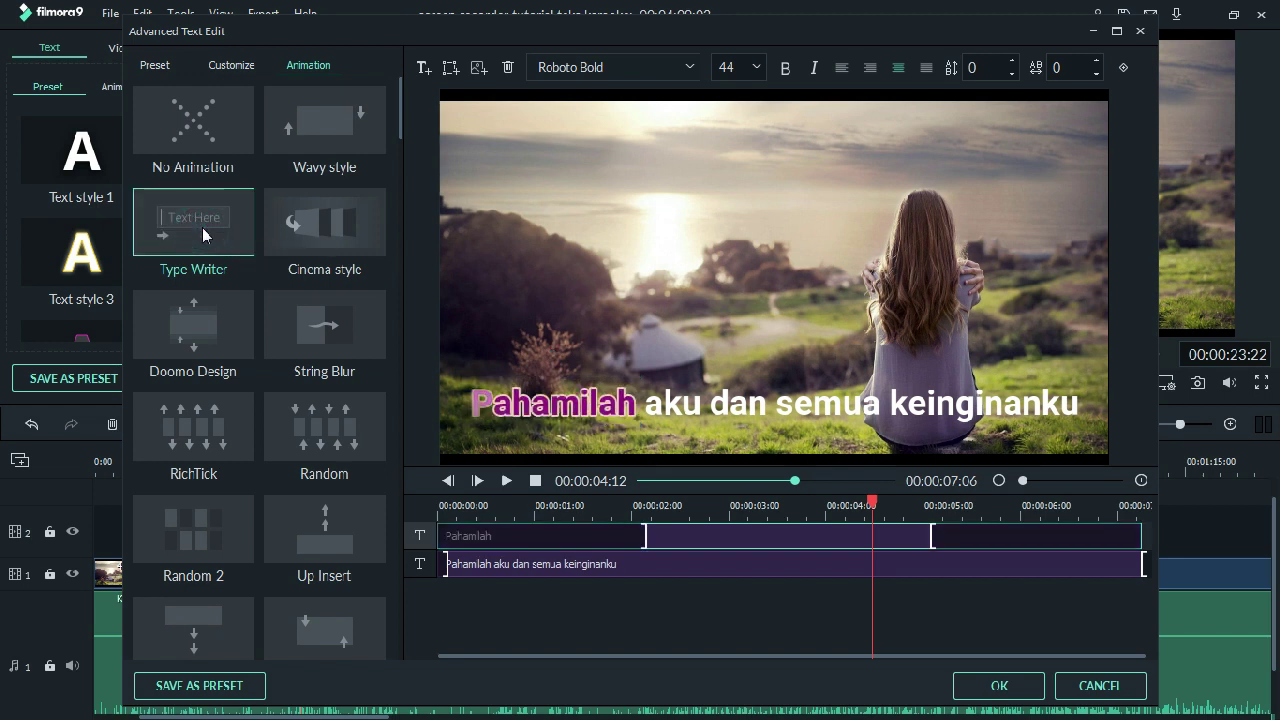
pyautogui.click(511, 535)
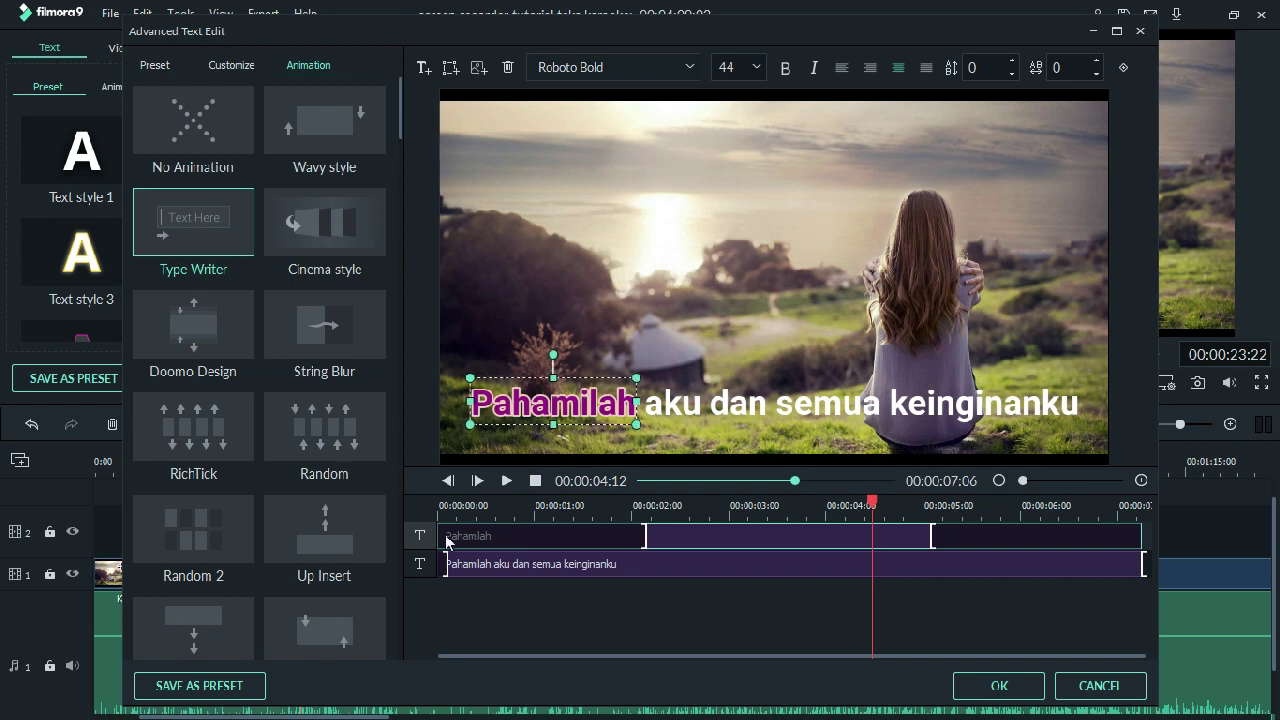
pyautogui.click(438, 535)
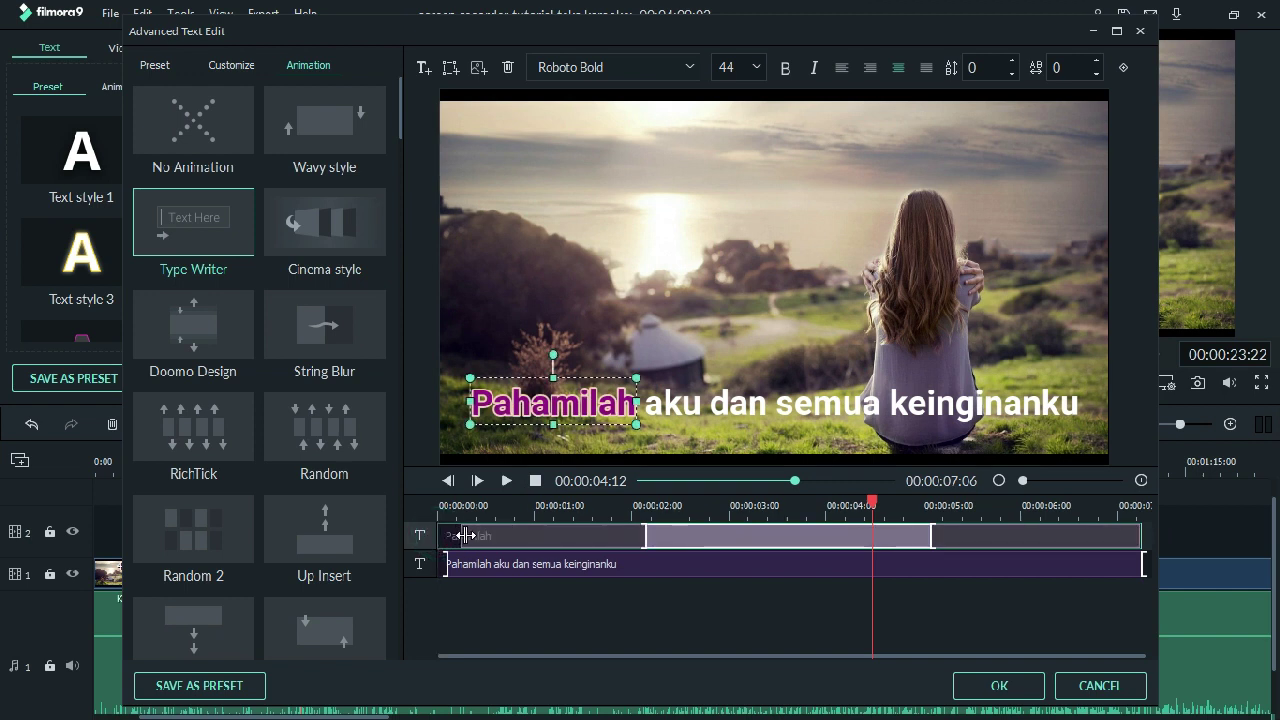
# End the "Pahamilah" opening animation at 00:00:01:24, eliminate its closing animation by extending the hold to the layer's end, and replay the title.
pyautogui.moveTo(468, 535); pyautogui.dragTo(625, 531)
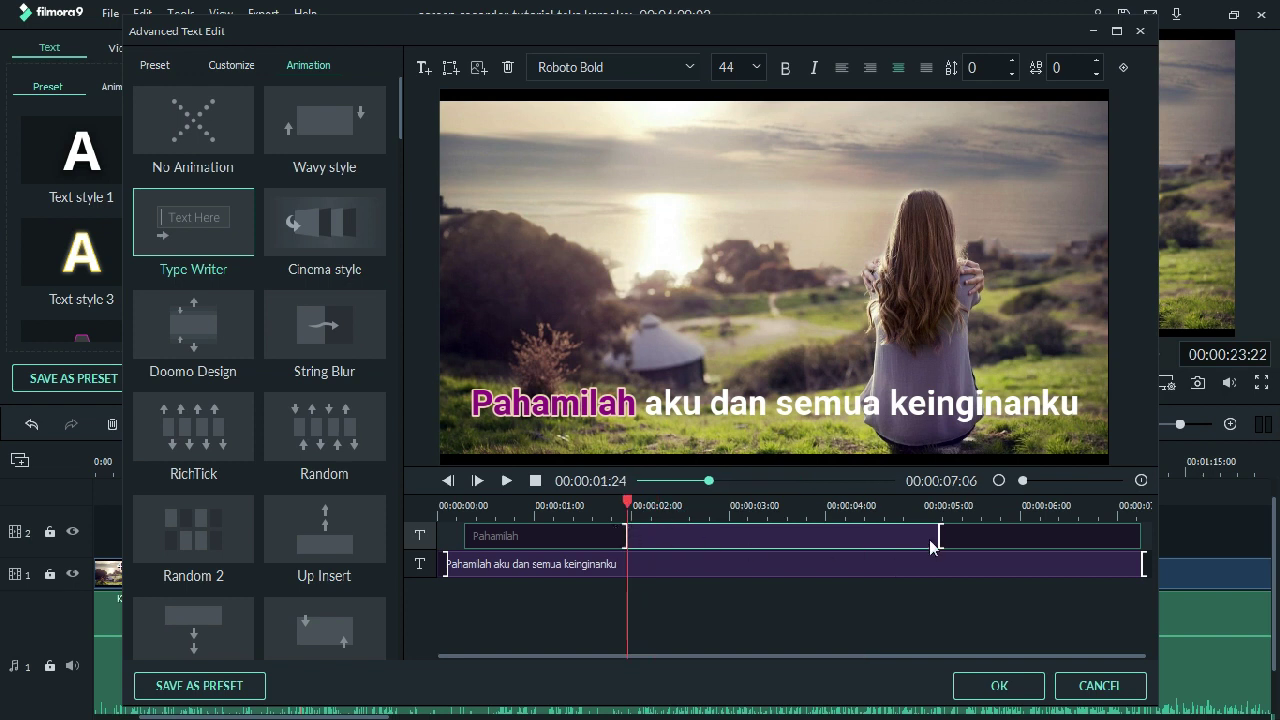
pyautogui.moveTo(942, 535); pyautogui.dragTo(1145, 533)
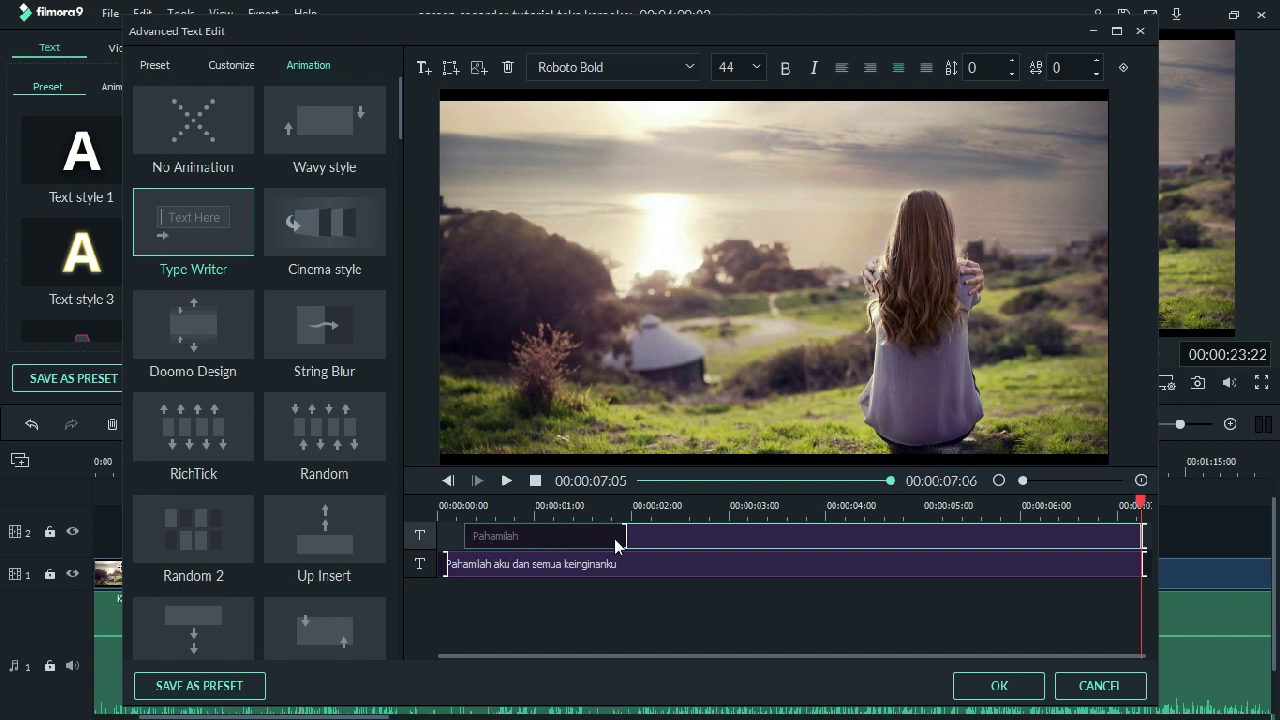
pyautogui.click(508, 482)
pyautogui.click(508, 482)
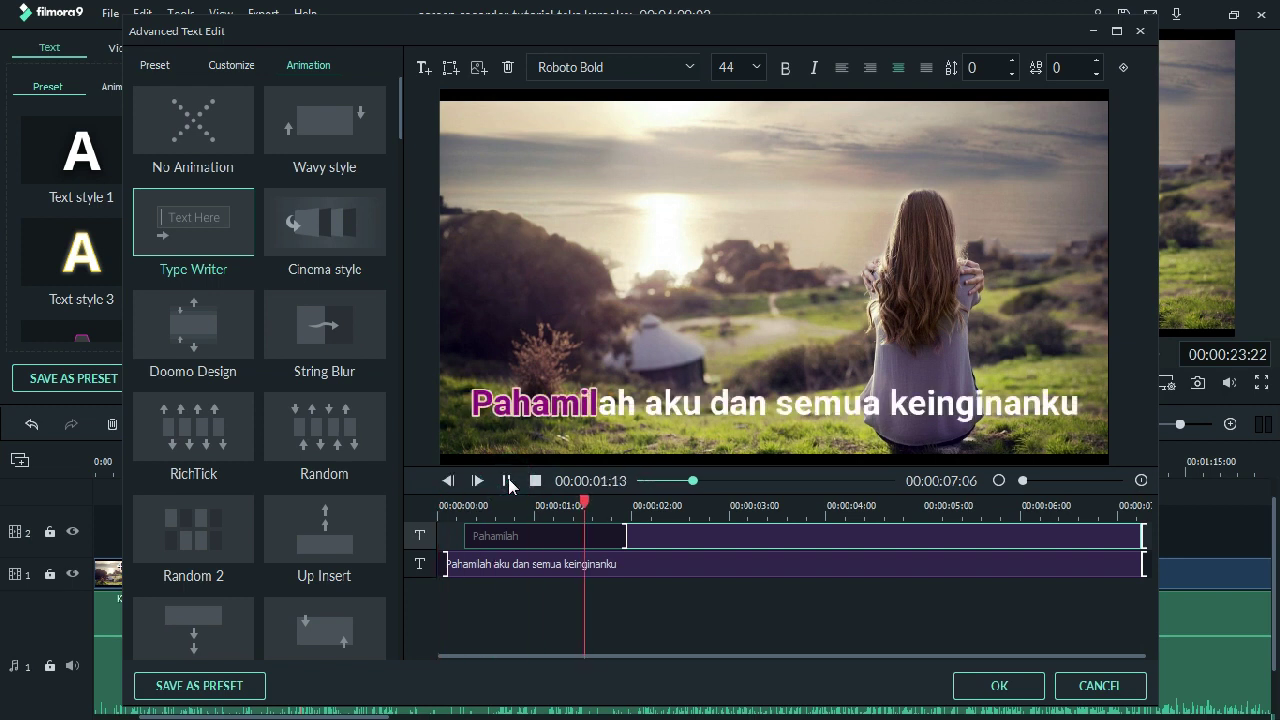
pyautogui.click(508, 482)
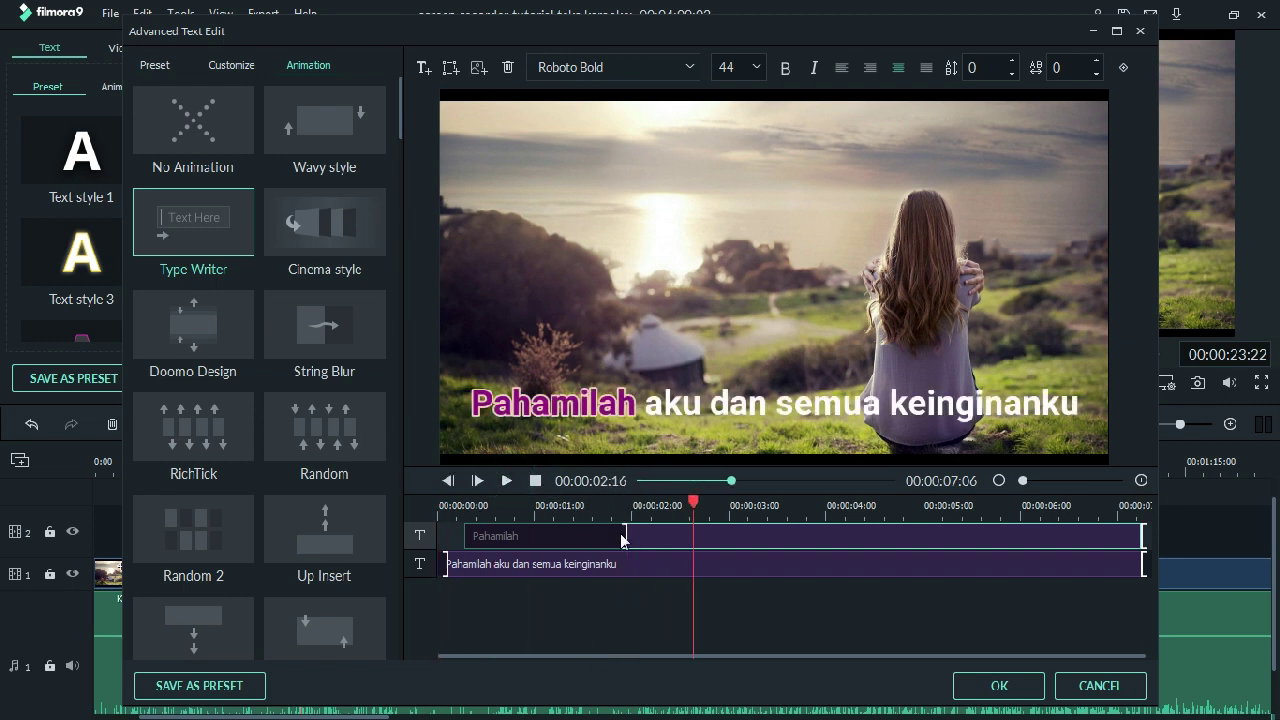
# Shorten the "Pahamilah" opening animation to end at about 00:00:01:18 and replay the title from the start.
pyautogui.moveTo(626, 536); pyautogui.dragTo(606, 538)
pyautogui.click(535, 481)
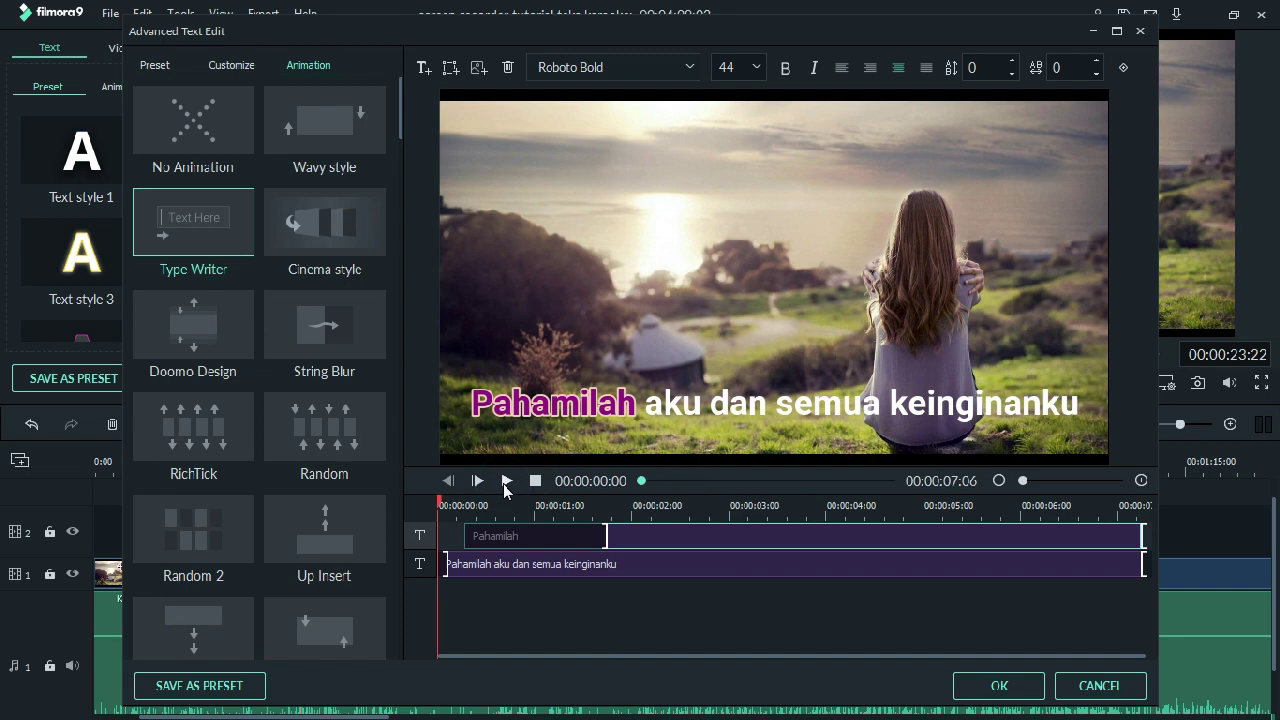
pyautogui.click(506, 481)
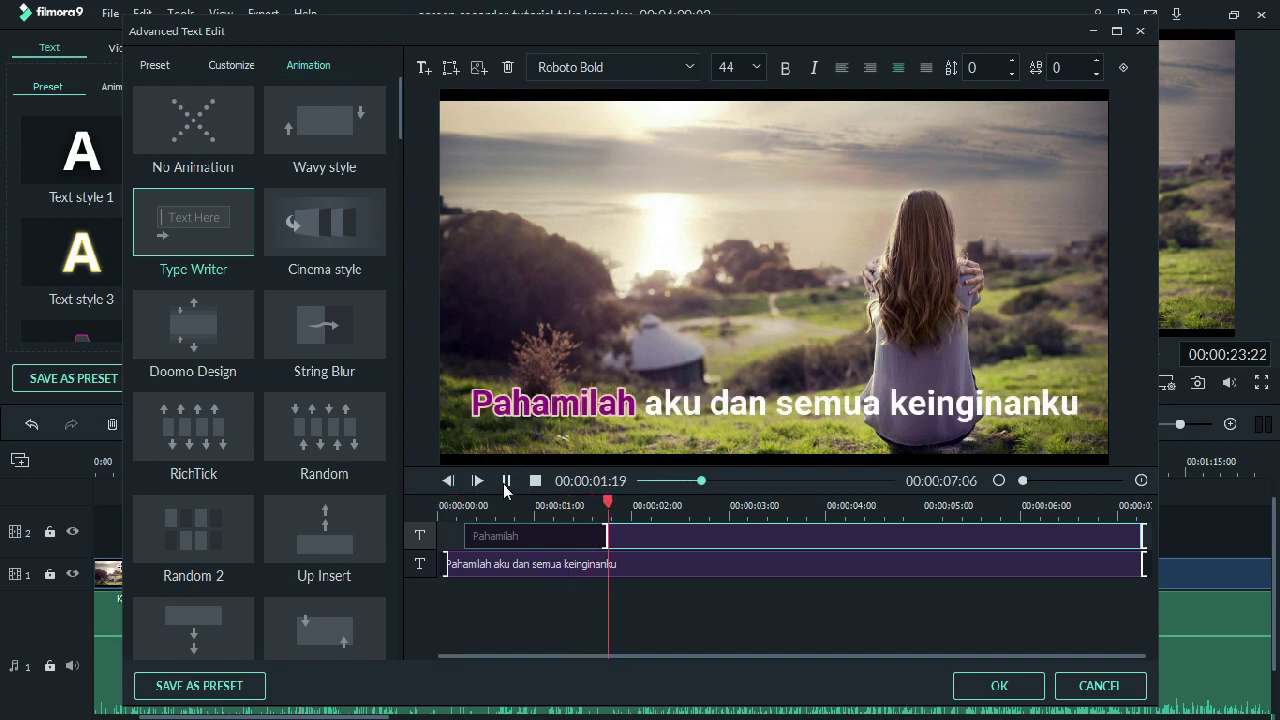
pyautogui.click(506, 481)
# Lengthen the "Pahamilah" opening animation by about one frame and replay the title to check the word's timing.
pyautogui.moveTo(603, 536); pyautogui.dragTo(603, 536)
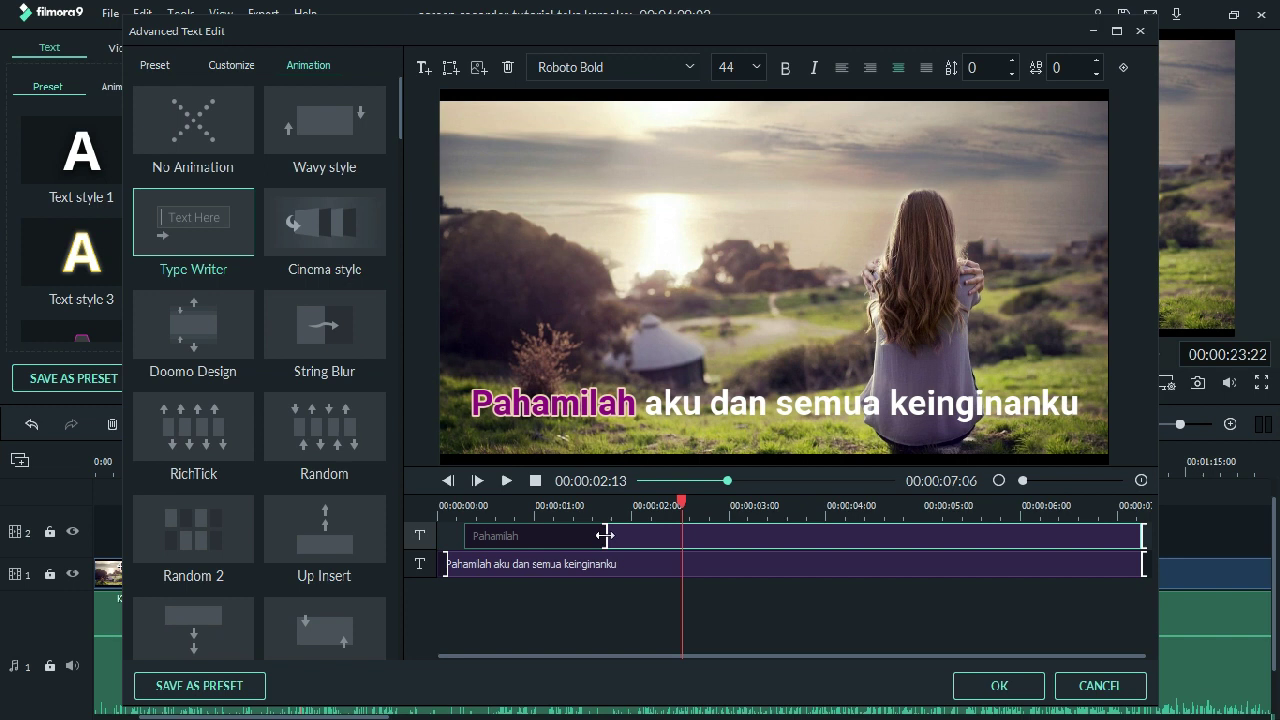
pyautogui.moveTo(606, 536); pyautogui.dragTo(611, 536)
pyautogui.click(520, 482)
pyautogui.click(507, 481)
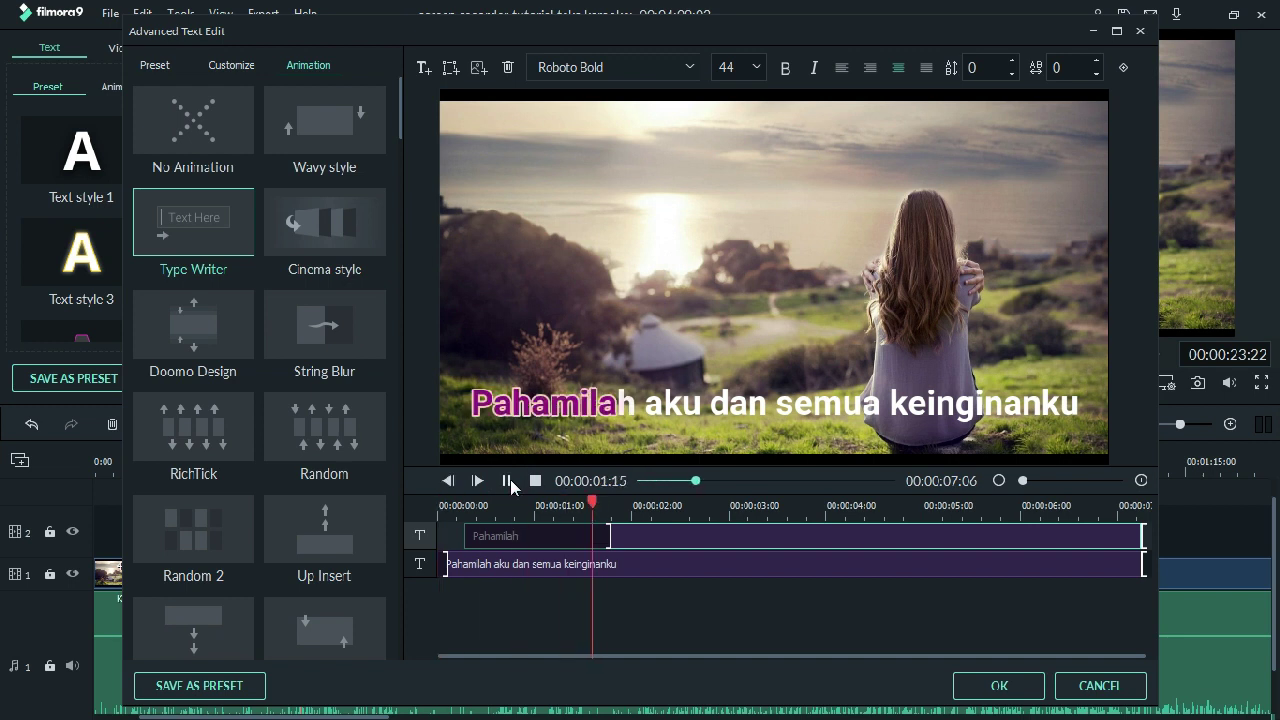
pyautogui.click(508, 482)
pyautogui.click(508, 482)
pyautogui.click(509, 482)
pyautogui.click(509, 482)
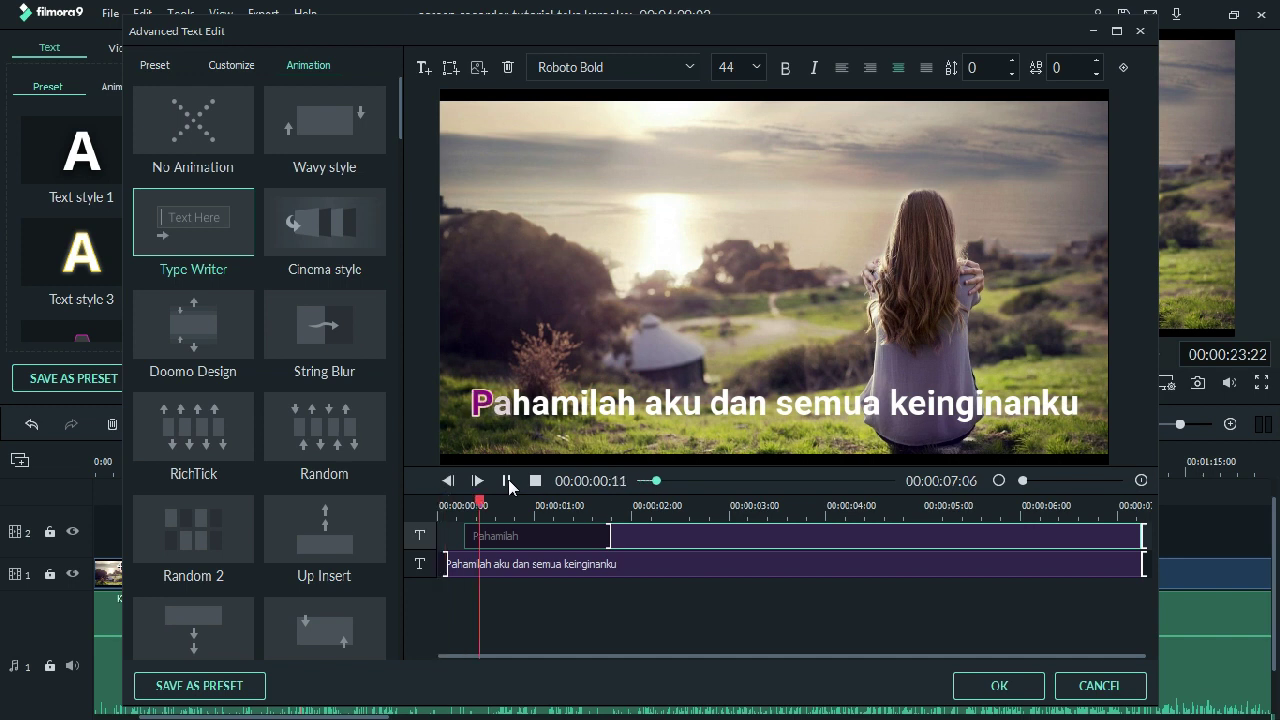
pyautogui.click(508, 482)
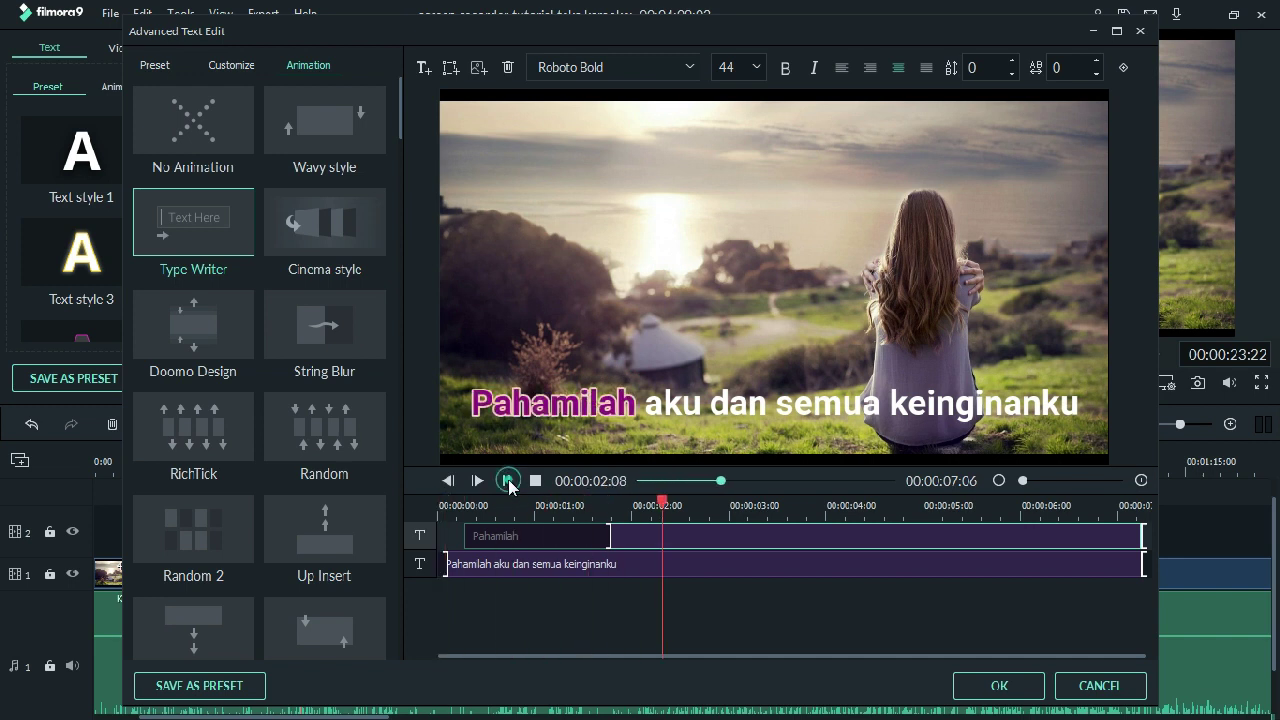
# Extend the "Pahamilah" opening animation to end at 00:00:01:21 and replay the title from the start.
pyautogui.click(607, 538)
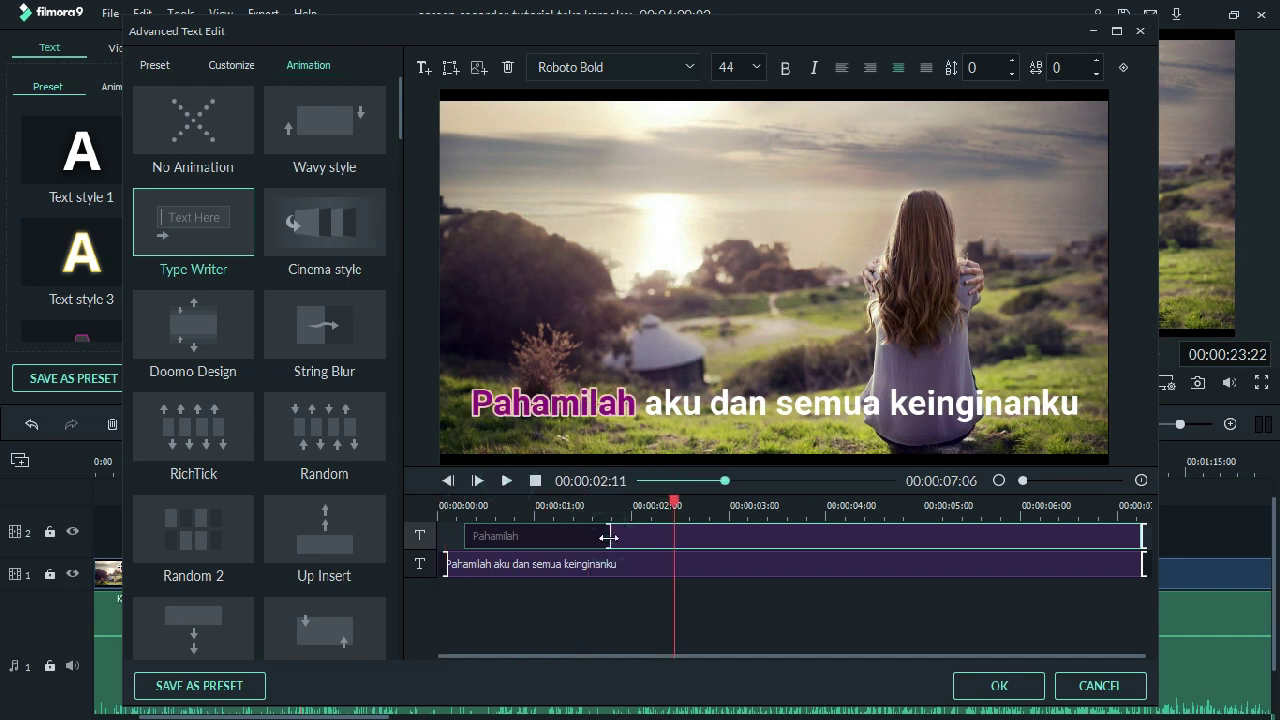
pyautogui.click(612, 538)
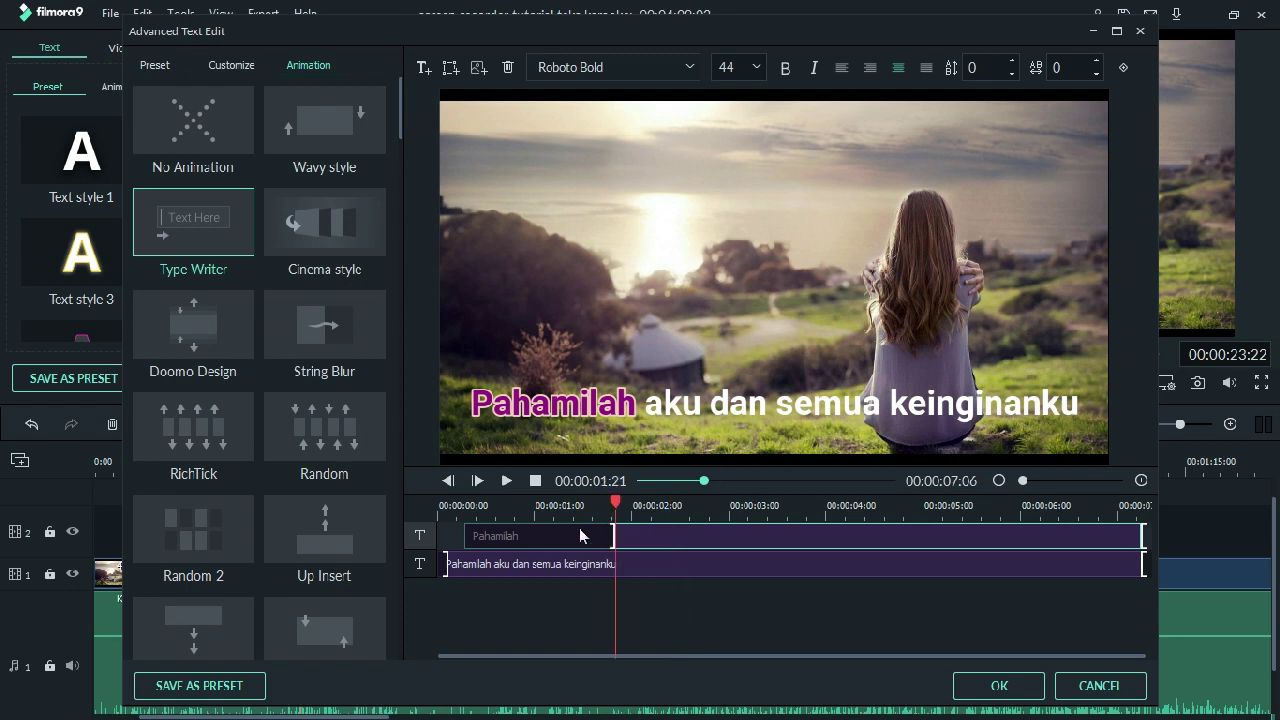
pyautogui.click(535, 481)
pyautogui.click(506, 481)
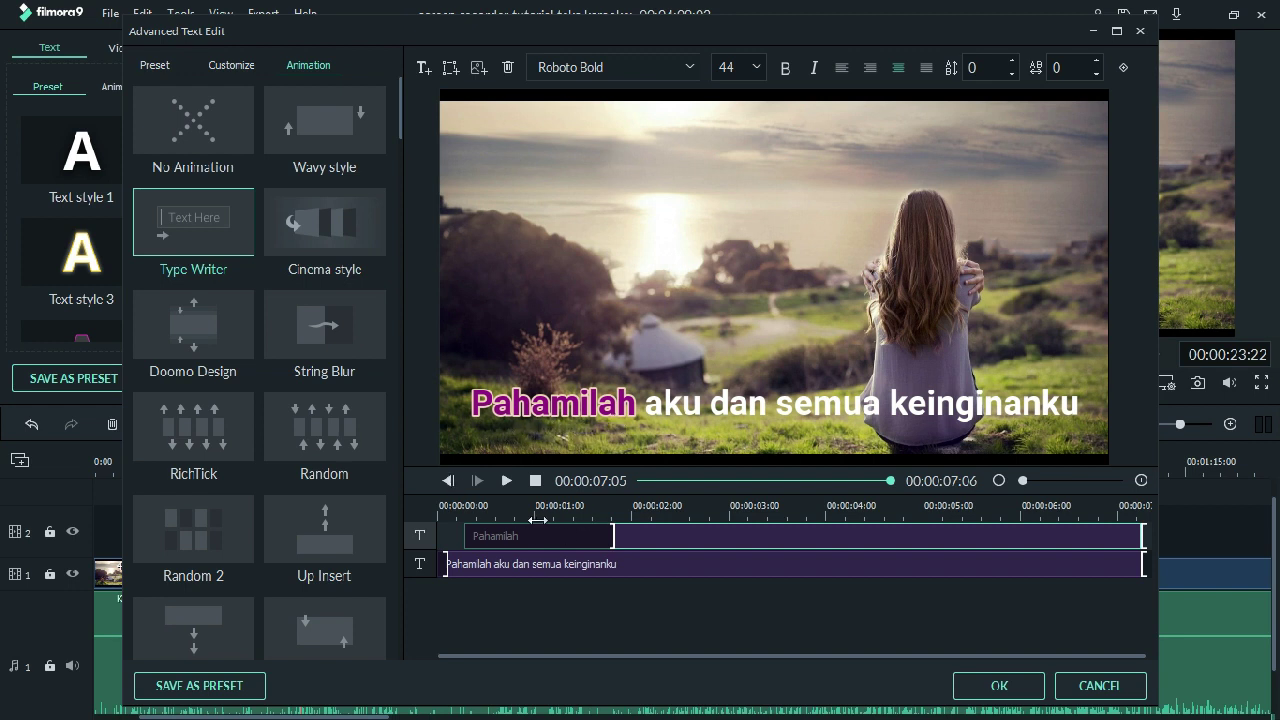
pyautogui.click(536, 483)
pyautogui.click(507, 482)
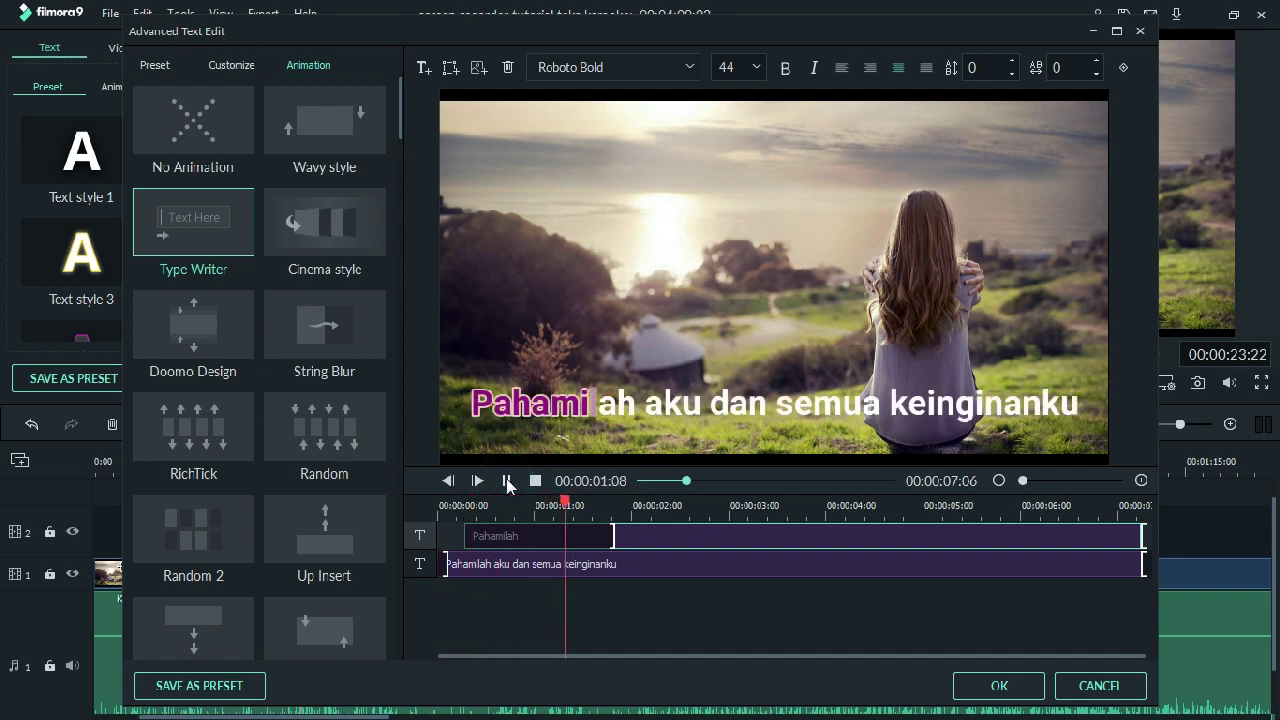
pyautogui.click(507, 482)
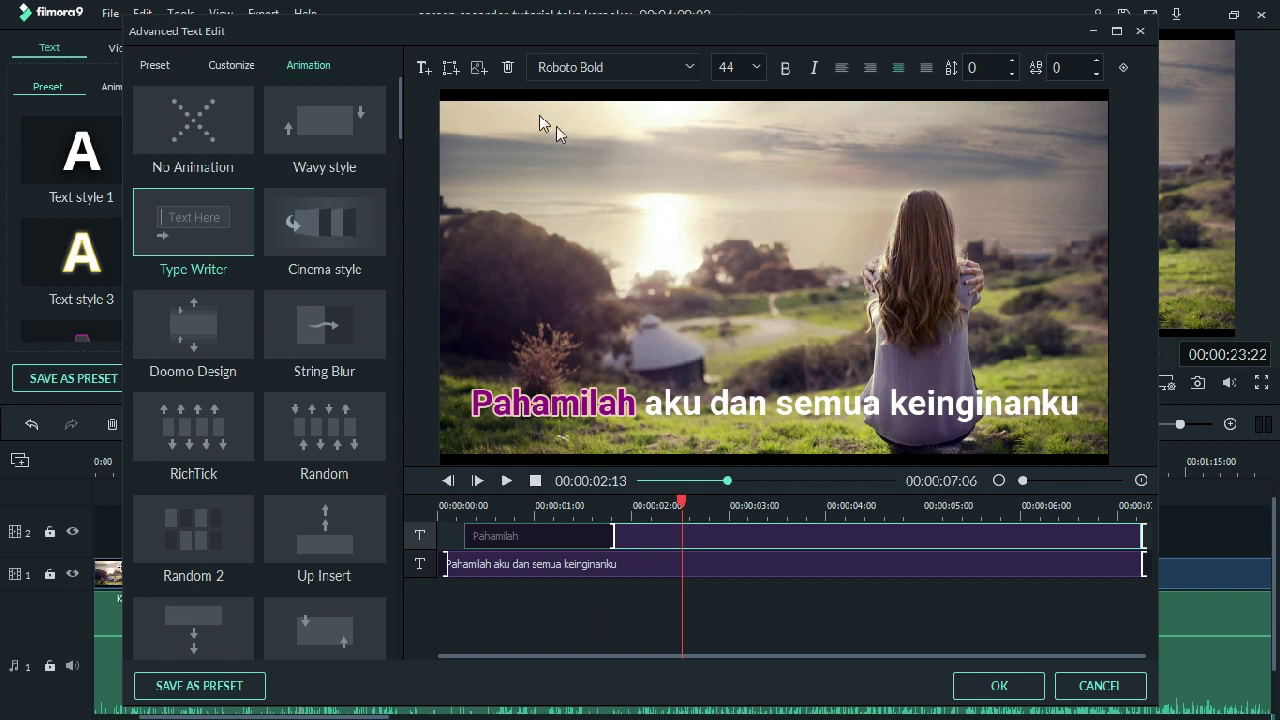
# Add a third text layer reading "aku" and place it exactly over the lyric line's second word.
pyautogui.click(423, 68)
pyautogui.click(777, 275)
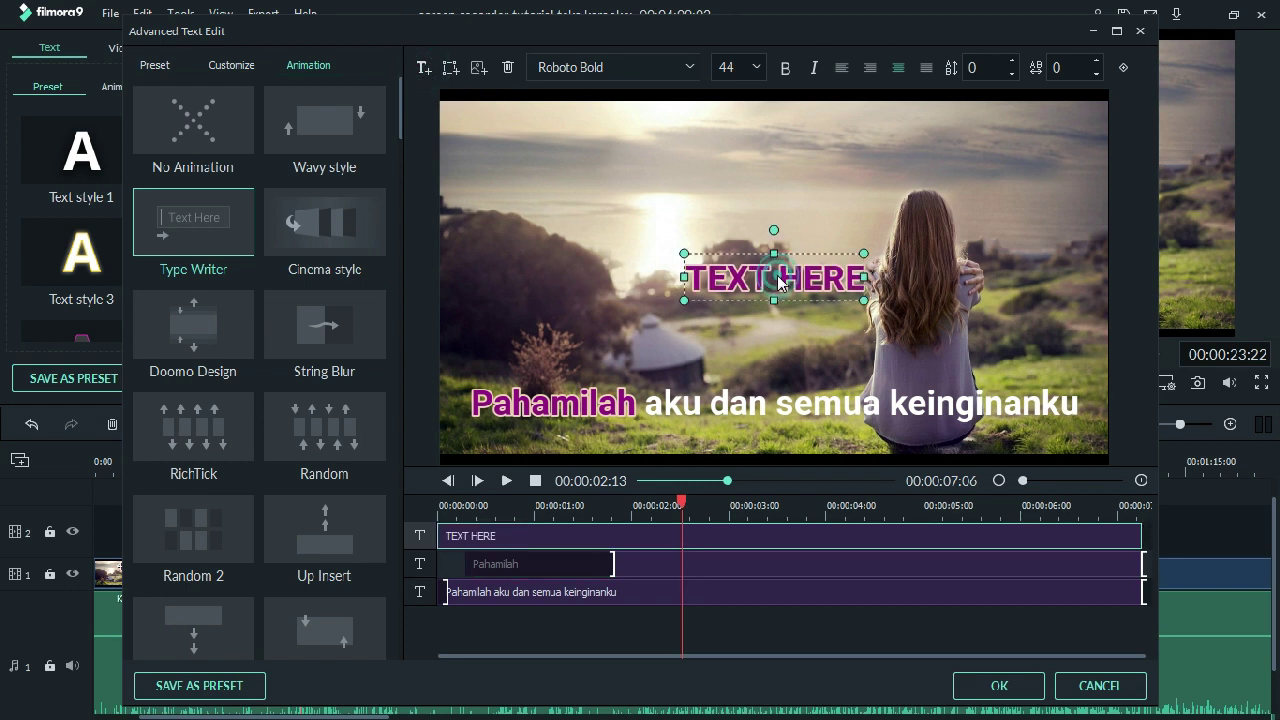
pyautogui.click(221, 65)
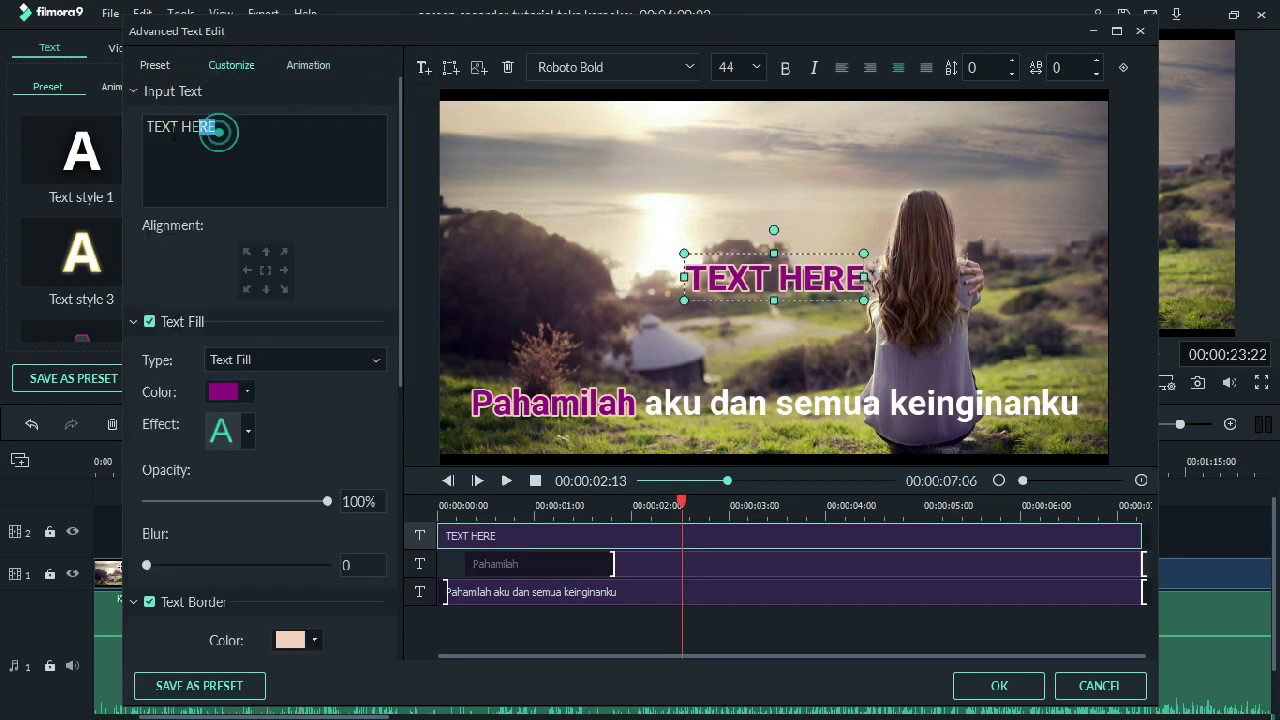
pyautogui.moveTo(214, 128); pyautogui.dragTo(140, 132)
pyautogui.write('aku')
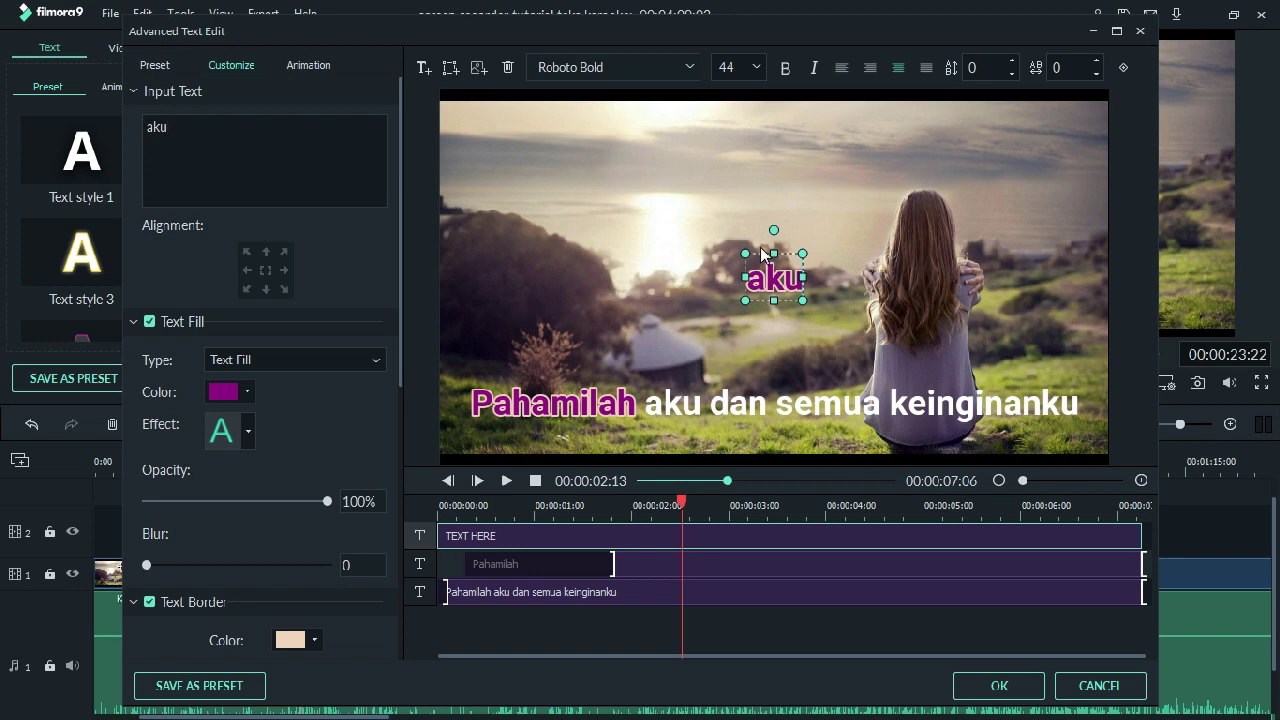
pyautogui.moveTo(762, 268); pyautogui.dragTo(664, 380)
pyautogui.click(713, 330)
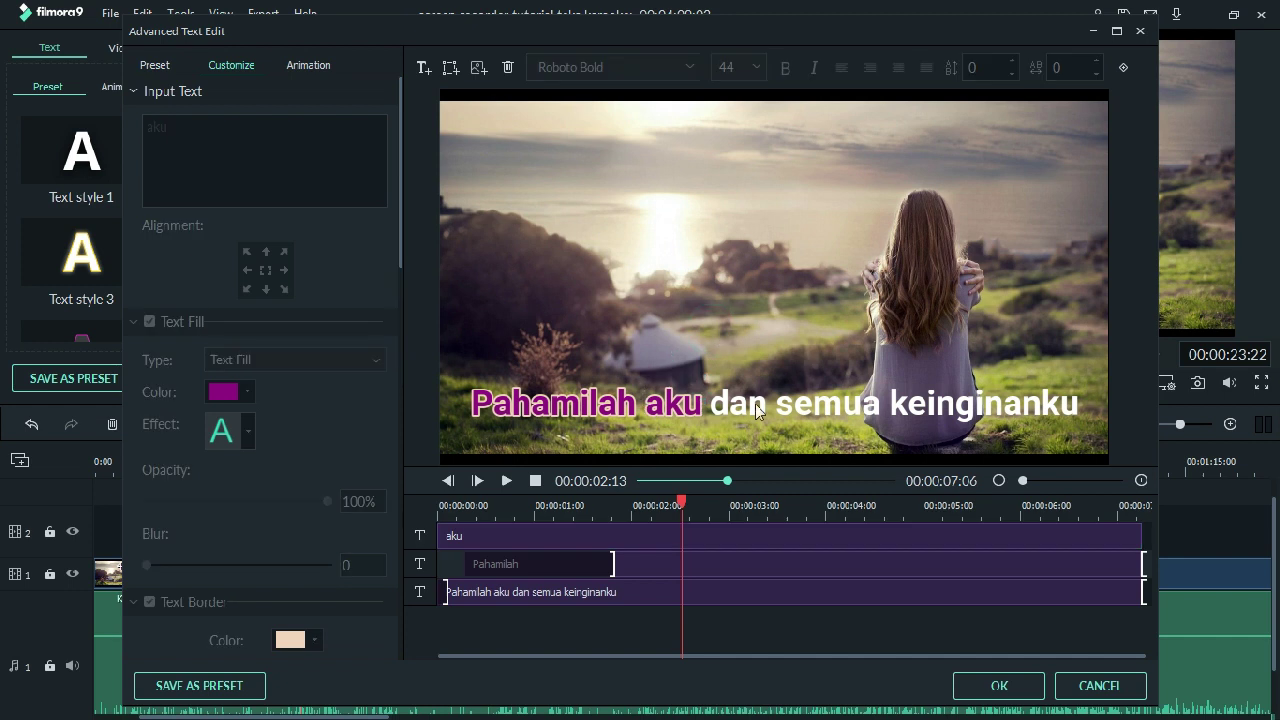
# Apply the Type Writer animation to the "aku" text and start its layer just after the "Pahamilah" opening animation ends.
pyautogui.click(495, 539)
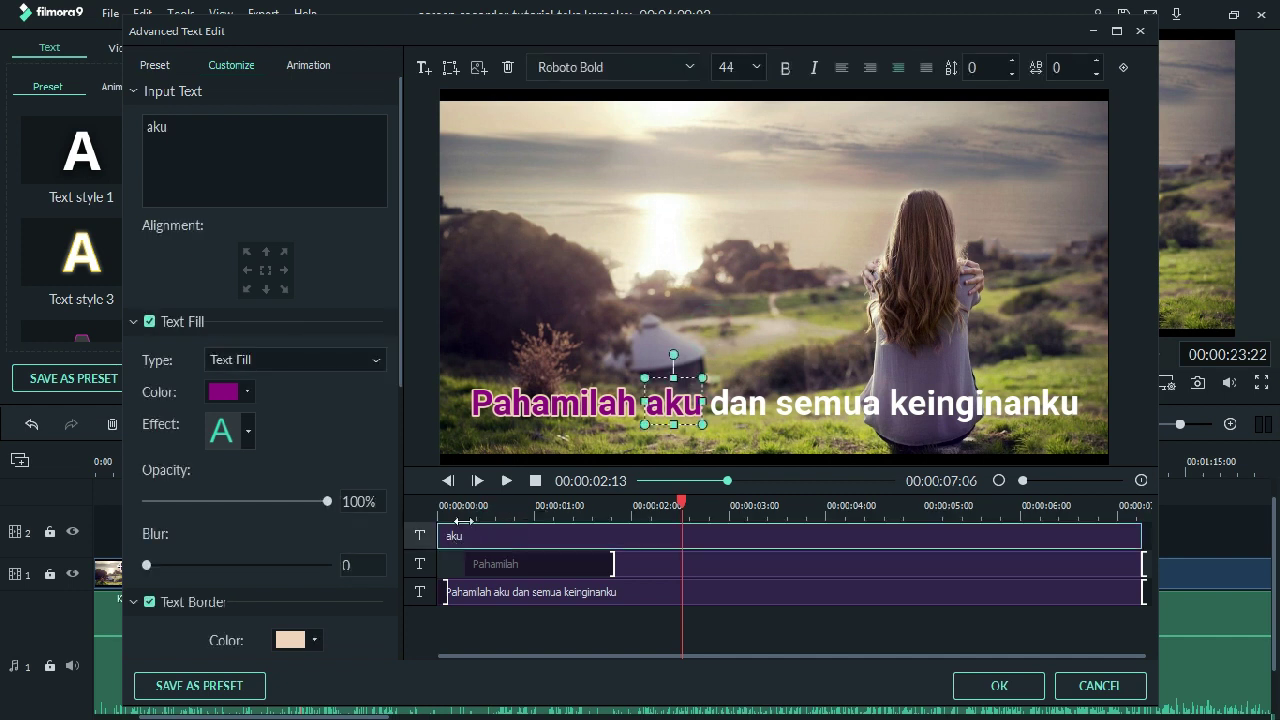
pyautogui.click(305, 70)
pyautogui.click(193, 222)
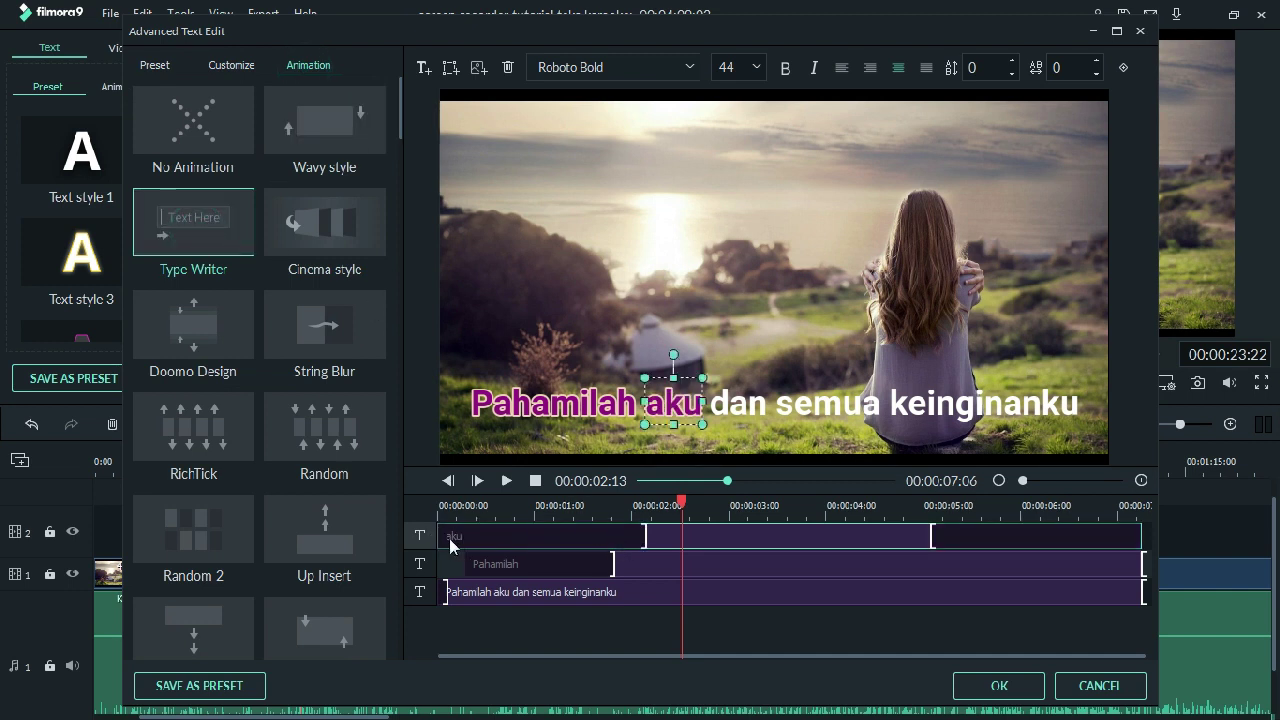
pyautogui.click(613, 566)
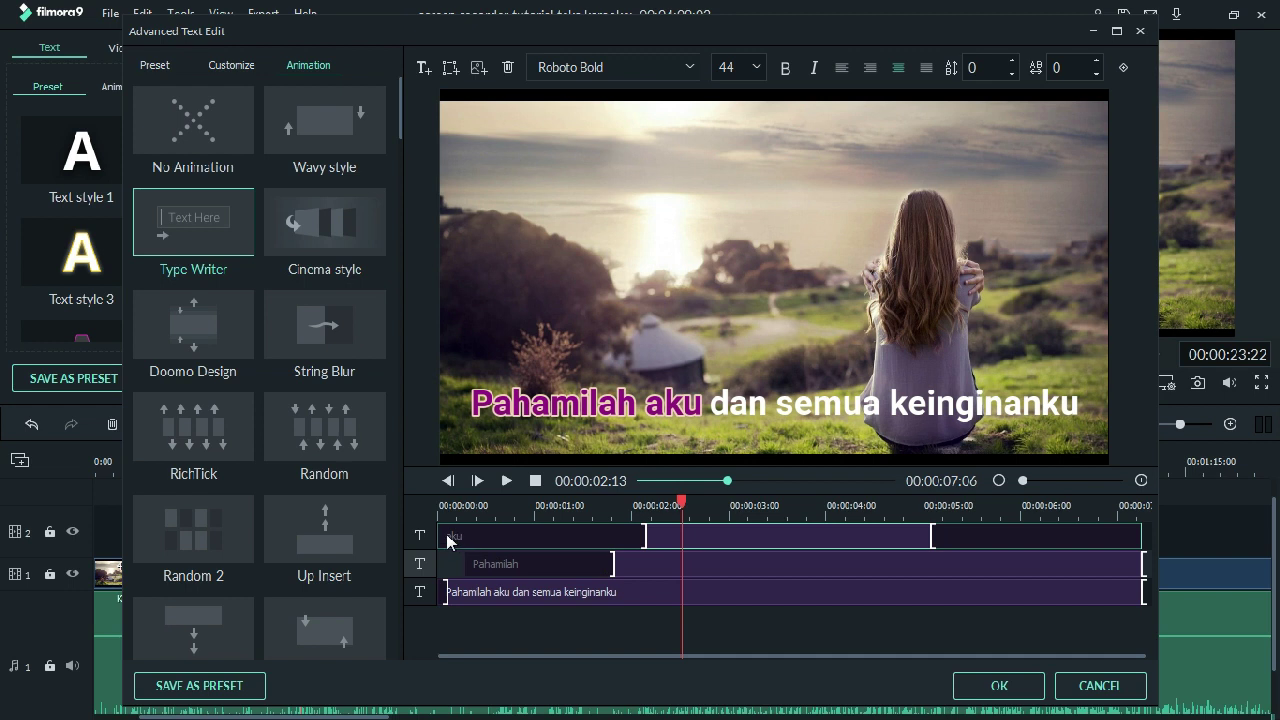
pyautogui.moveTo(442, 535); pyautogui.dragTo(631, 537)
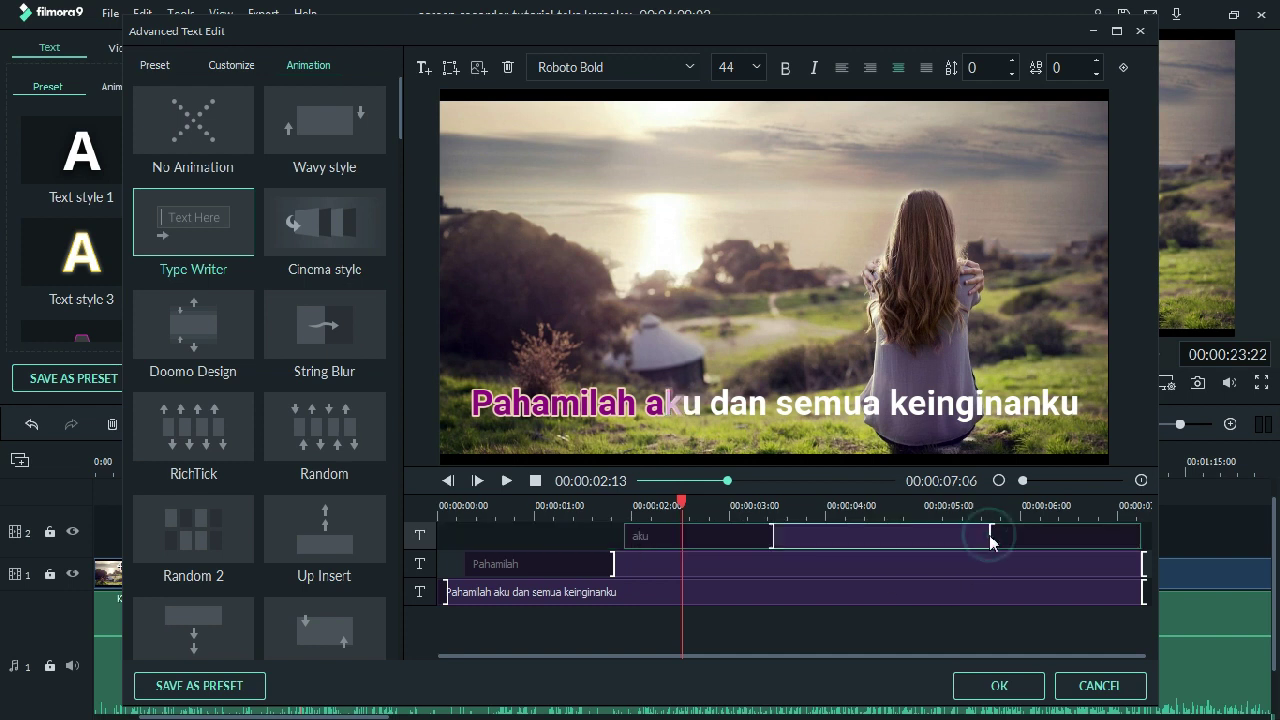
# Eliminate the closing animation of the "aku" layer by extending its hold to the layer's end, and replay the title.
pyautogui.moveTo(991, 540); pyautogui.dragTo(1150, 545)
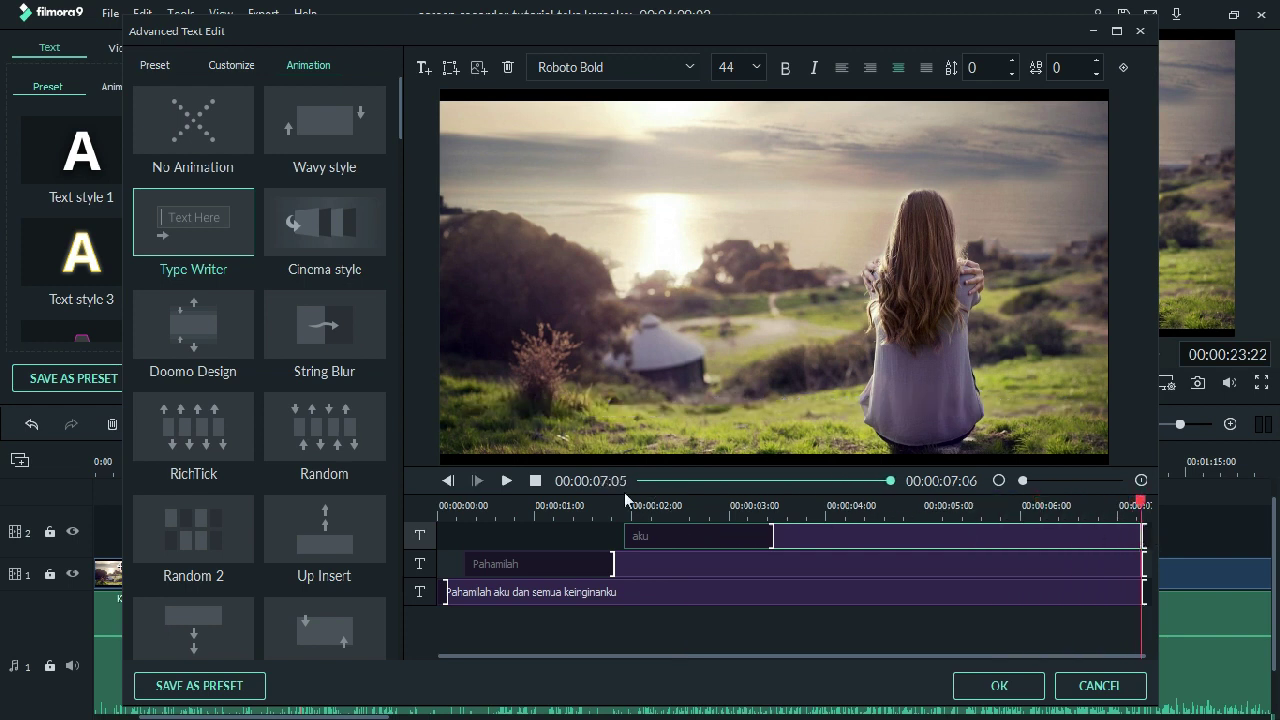
pyautogui.click(537, 481)
pyautogui.click(511, 481)
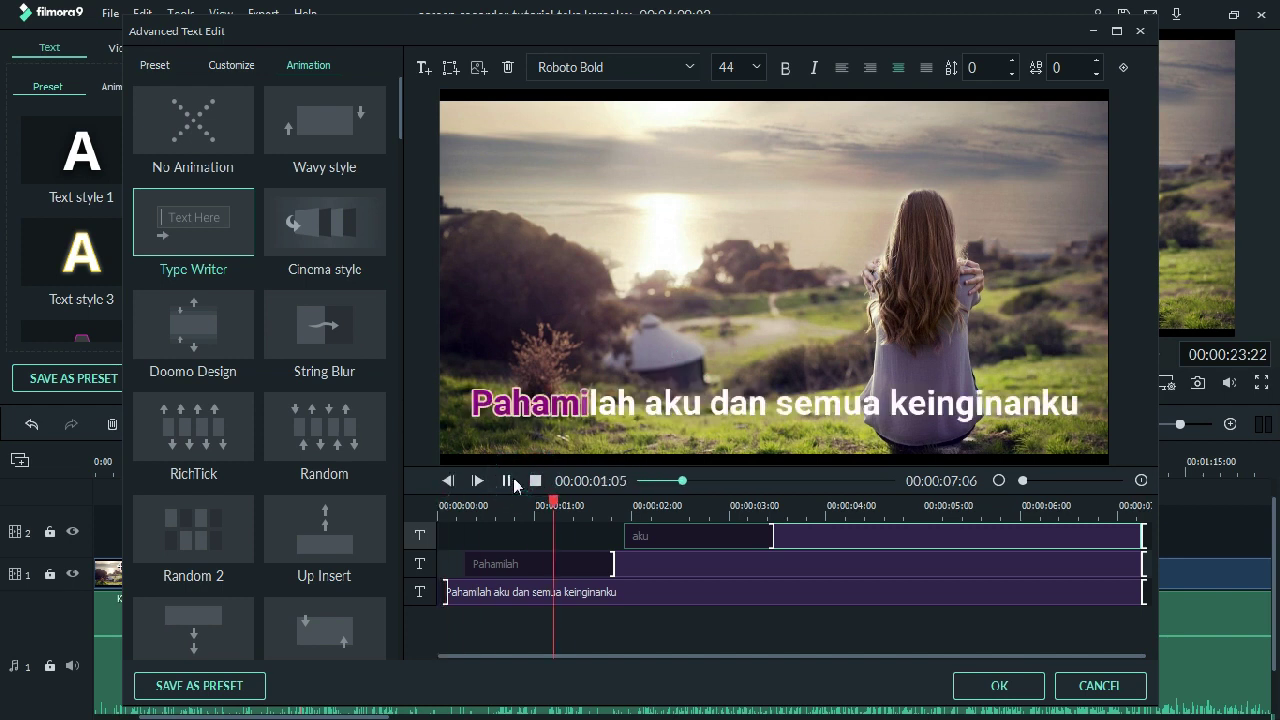
pyautogui.click(508, 481)
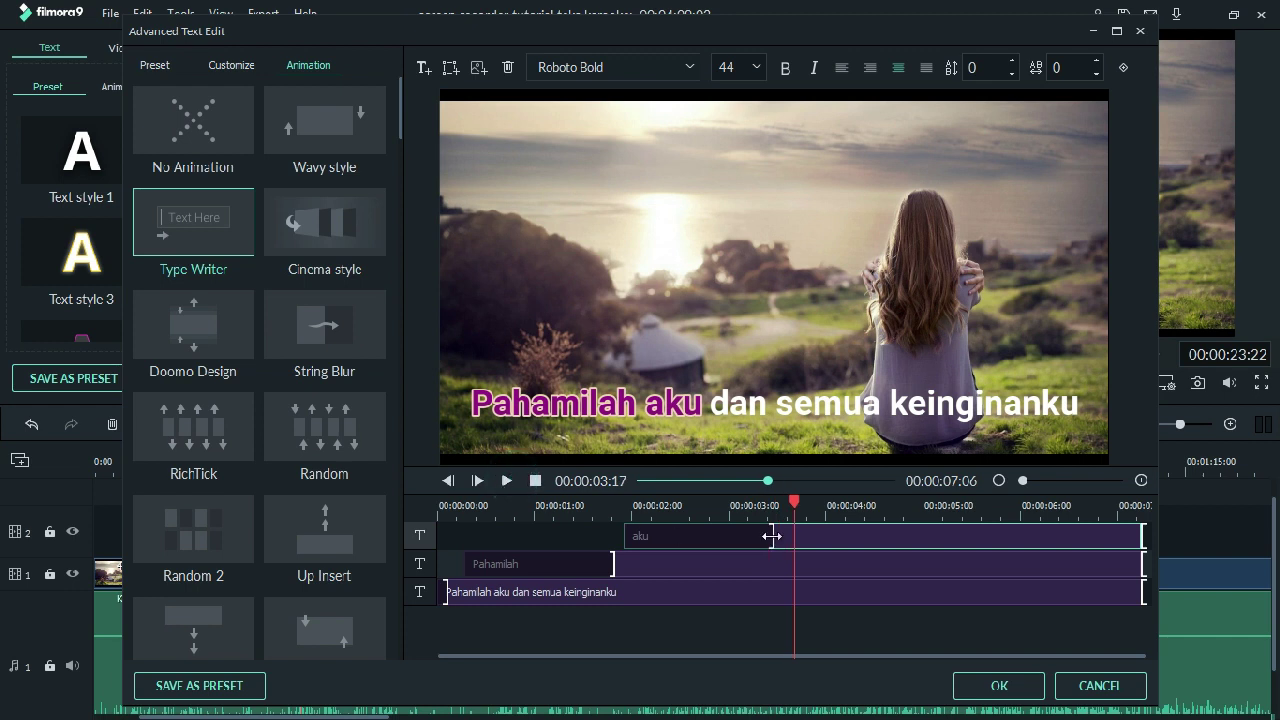
# Shorten the "aku" opening animation to end at 00:00:03:08 and replay the title.
pyautogui.moveTo(772, 536); pyautogui.dragTo(754, 536)
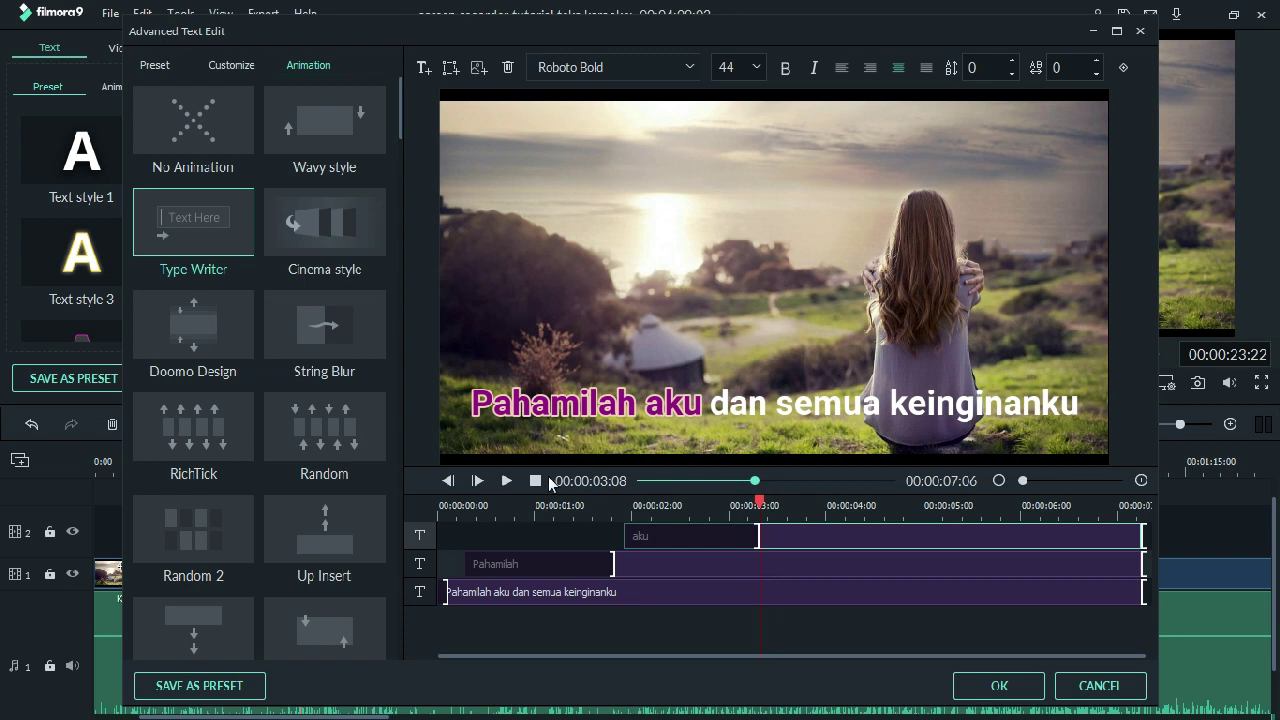
pyautogui.click(507, 481)
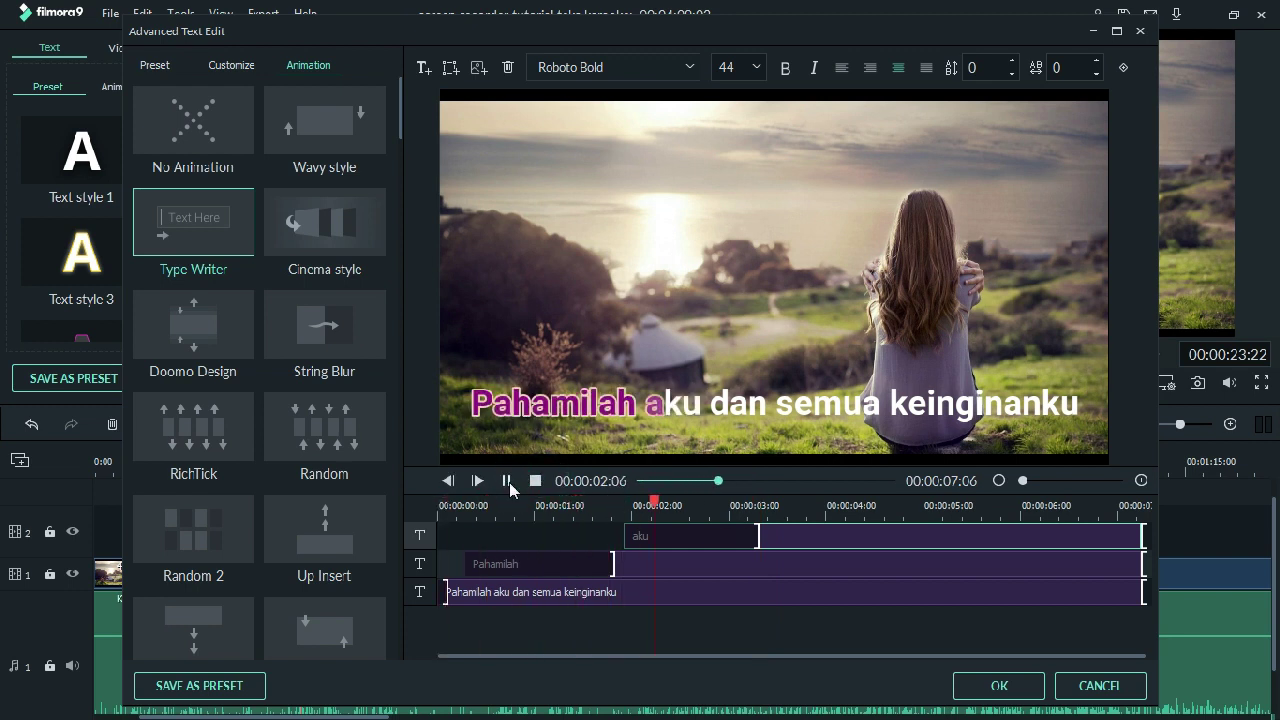
pyautogui.click(507, 481)
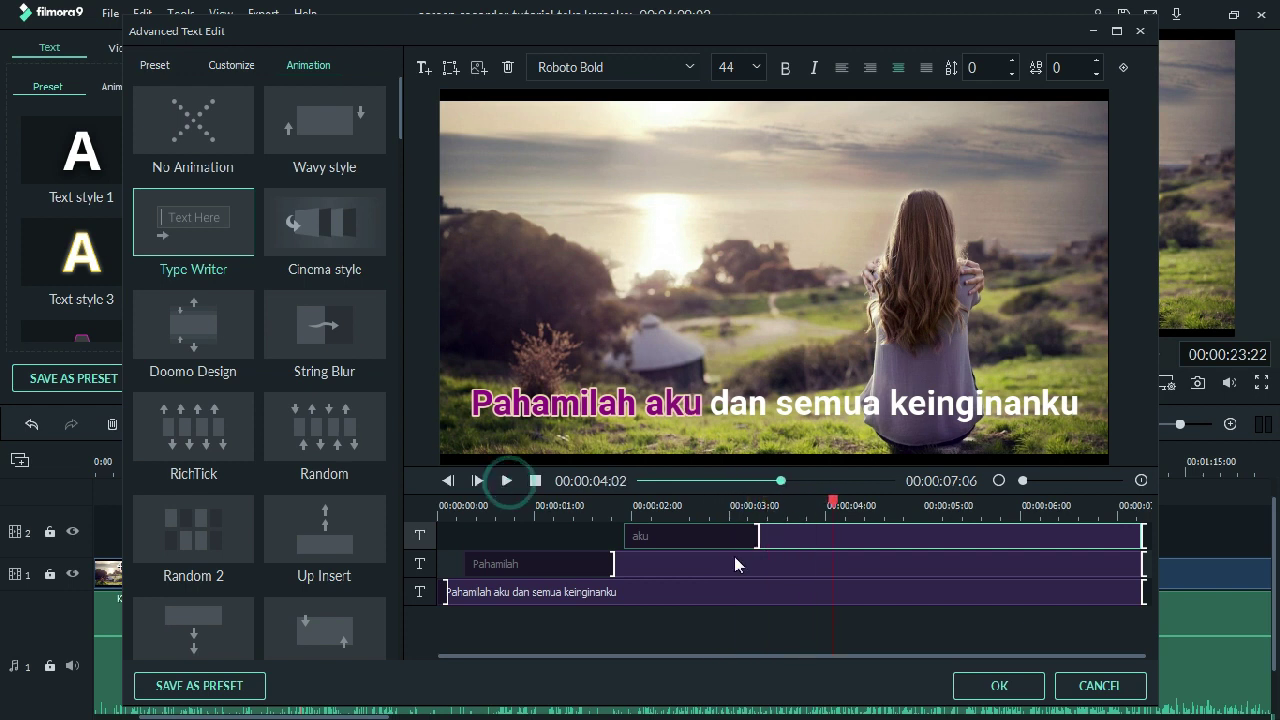
# Shorten the "aku" opening animation to end at about 00:00:03:05 and replay the title from the start.
pyautogui.moveTo(756, 534); pyautogui.dragTo(748, 534)
pyautogui.click(536, 481)
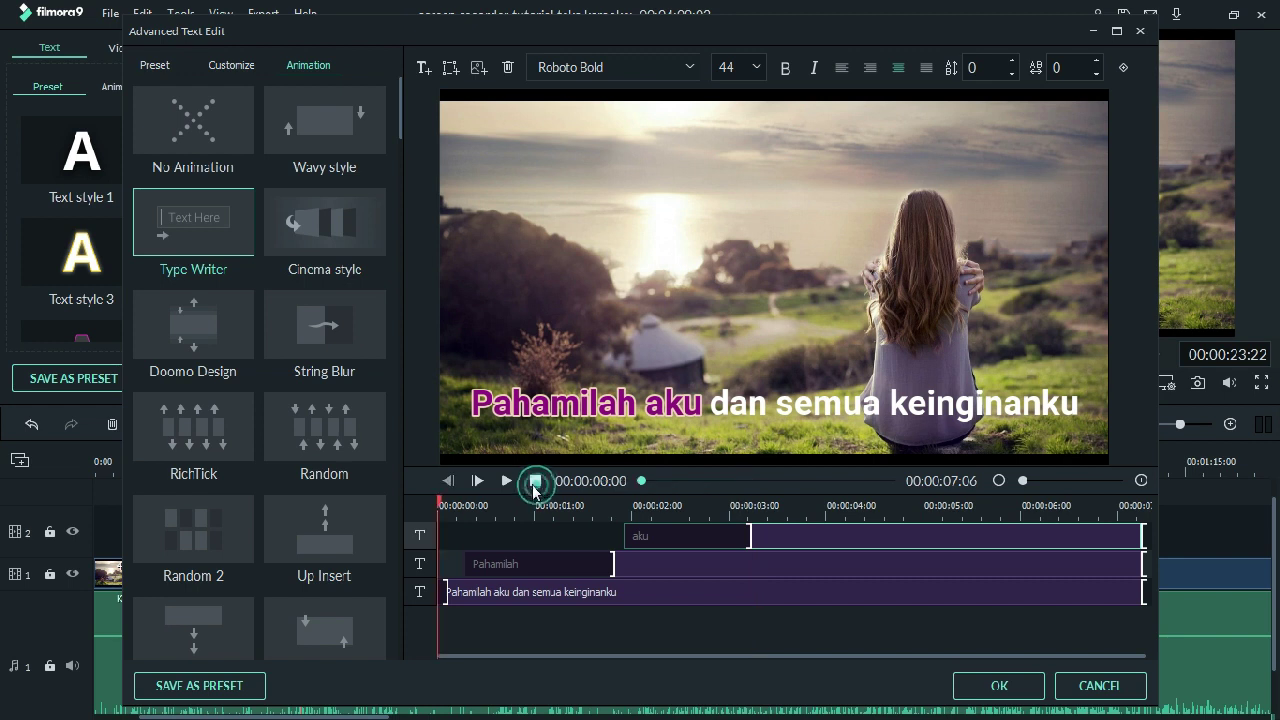
pyautogui.click(507, 481)
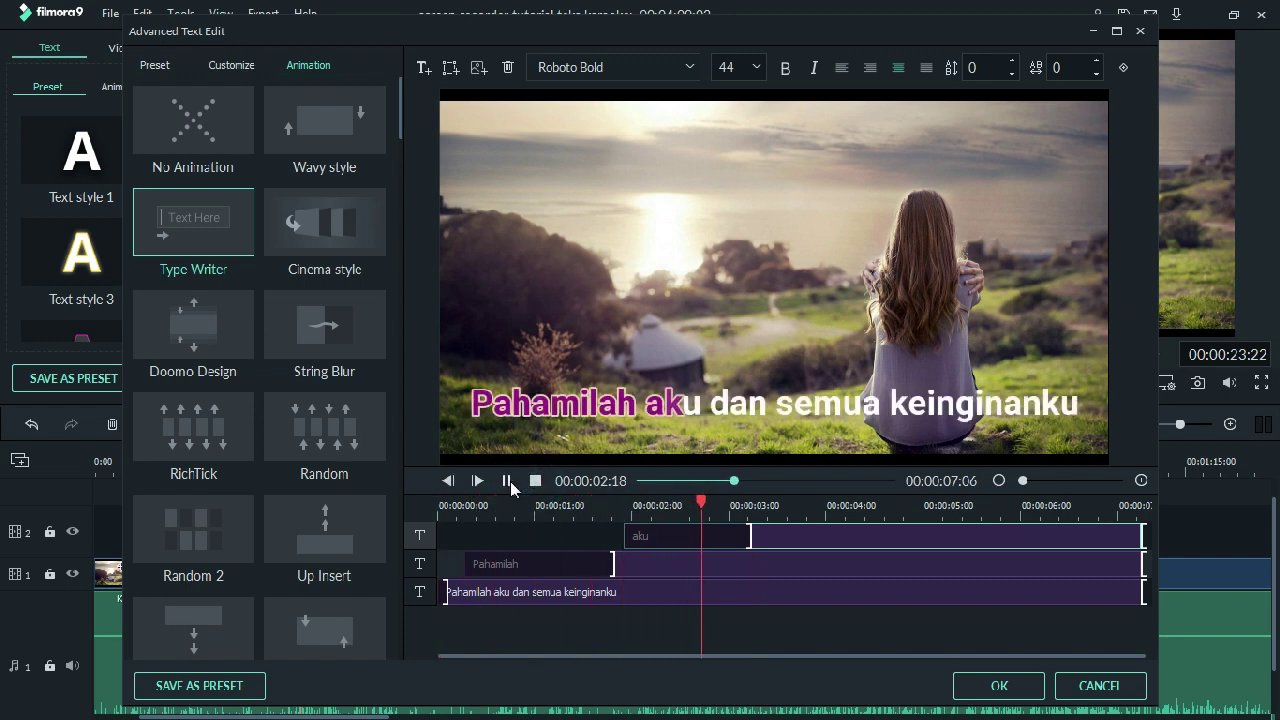
# Shorten the "aku" opening animation to end at about 00:00:03:03 and replay the title from the start.
pyautogui.click(507, 481)
pyautogui.moveTo(750, 538); pyautogui.dragTo(737, 539)
pyautogui.click(533, 482)
pyautogui.click(507, 481)
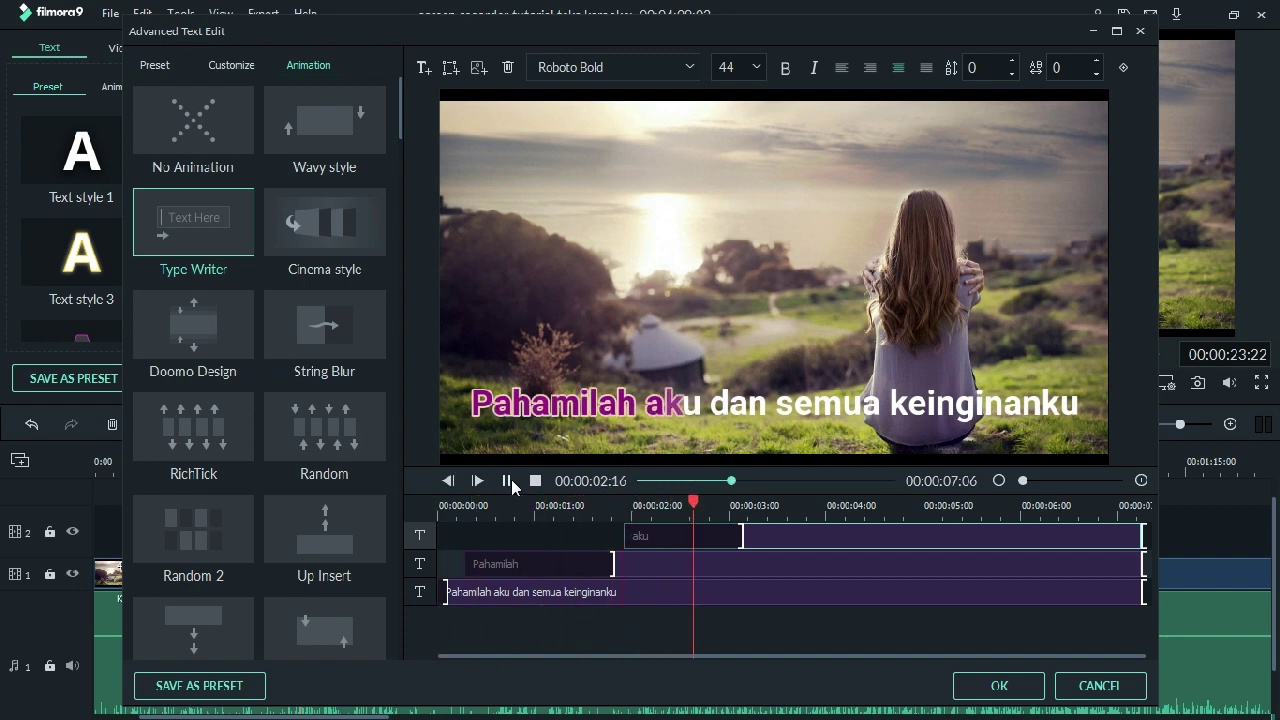
pyautogui.click(508, 481)
# Shorten the "aku" opening animation to end at about 00:00:03:00 and replay the title from the start.
pyautogui.click(737, 538)
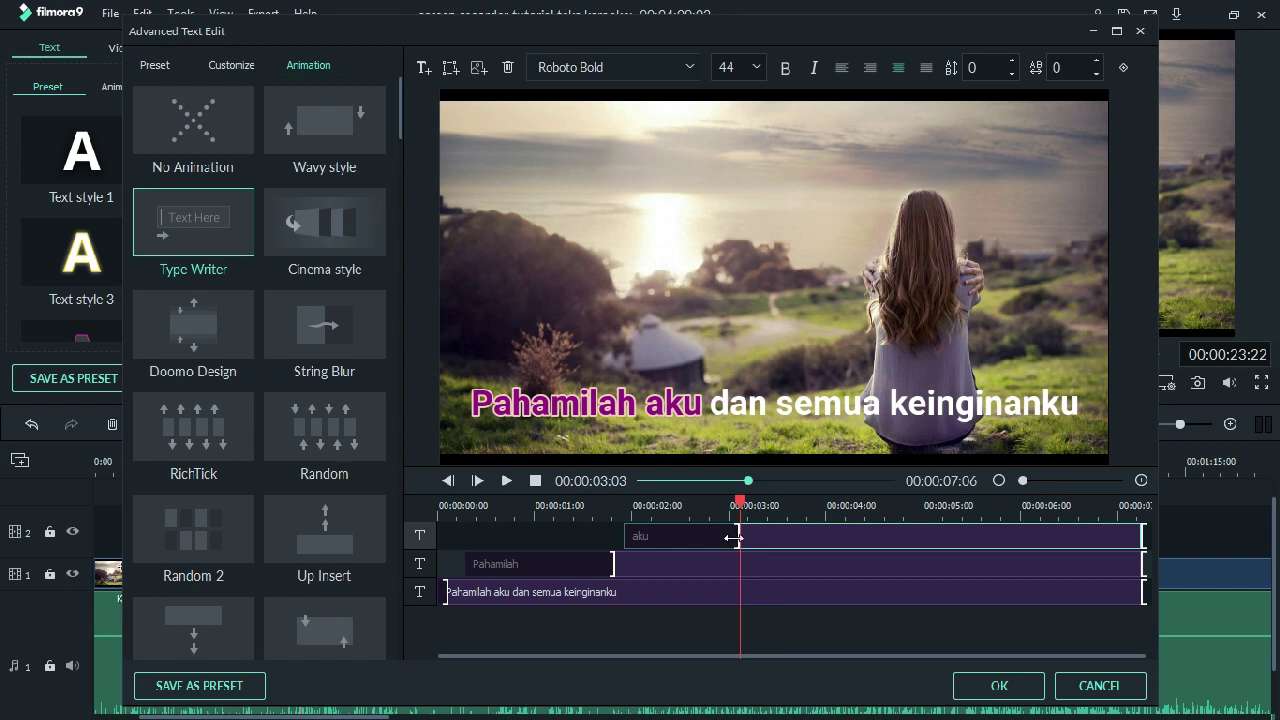
pyautogui.moveTo(734, 538); pyautogui.dragTo(726, 538)
pyautogui.click(536, 482)
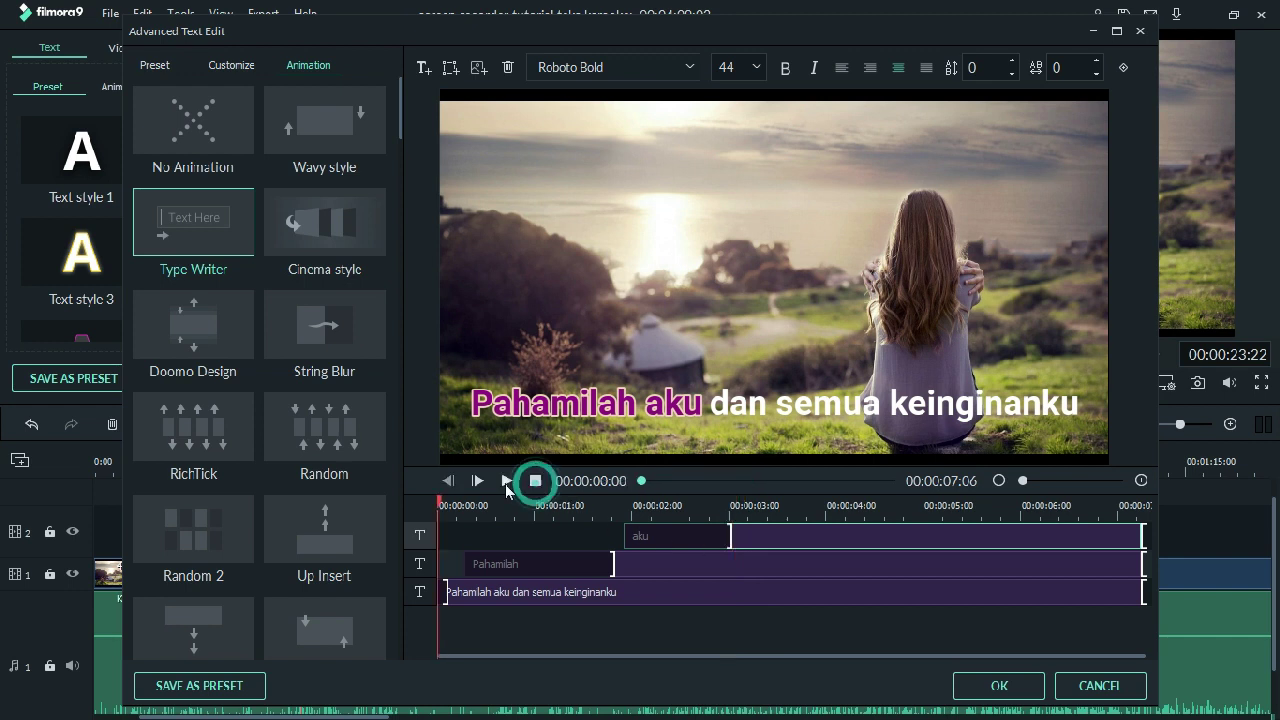
pyautogui.click(505, 483)
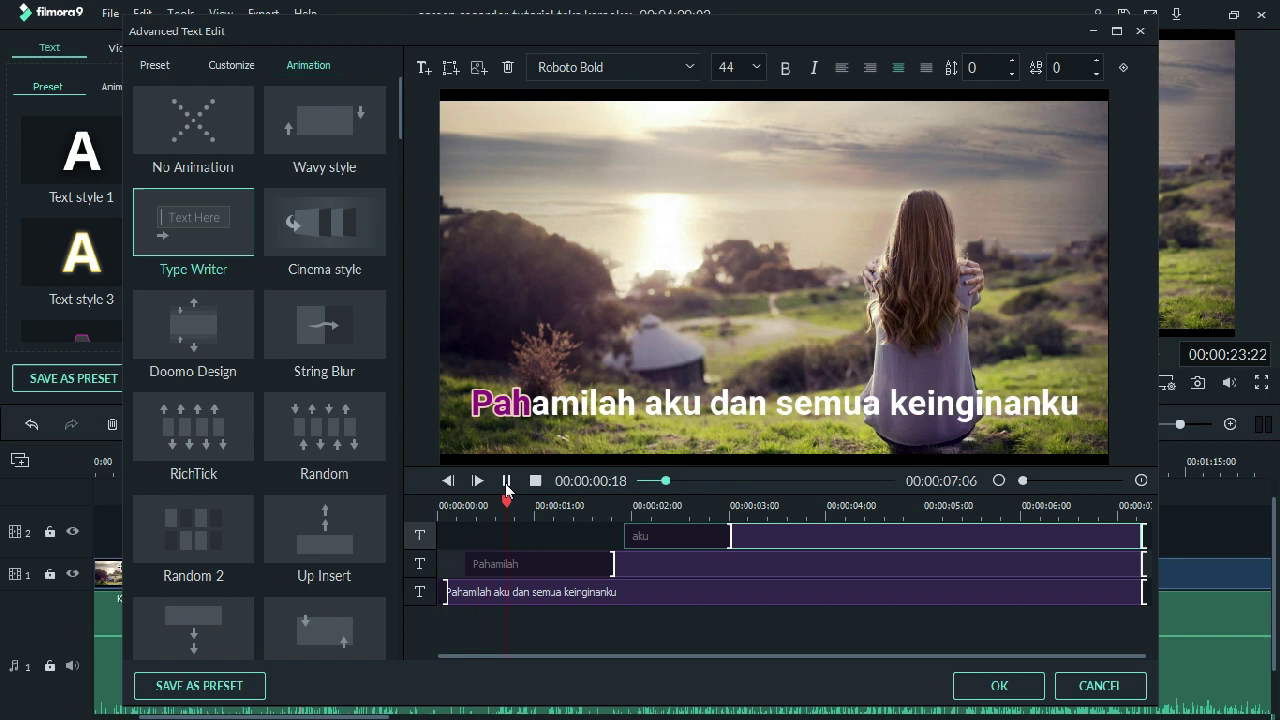
pyautogui.click(506, 484)
# Lengthen the "aku" opening animation slightly to end at about 00:00:03:01 and replay the title from the start.
pyautogui.click(731, 533)
pyautogui.moveTo(731, 533); pyautogui.dragTo(736, 533)
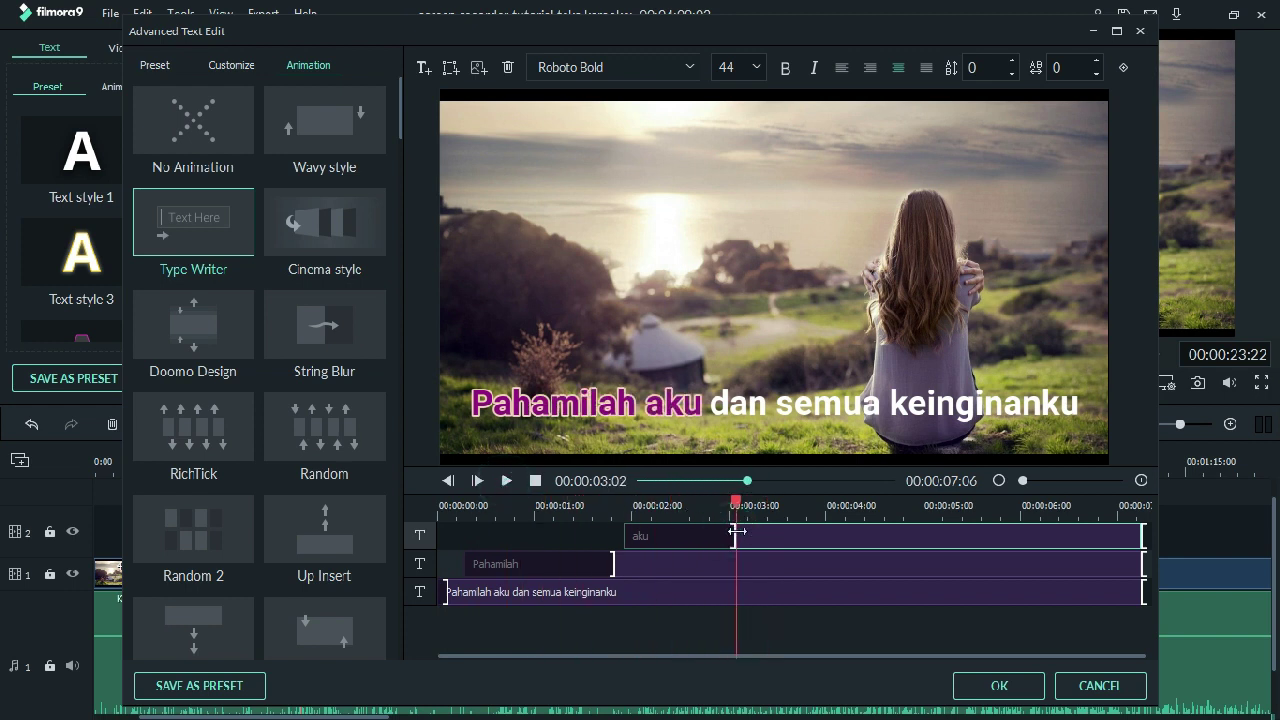
pyautogui.click(533, 481)
pyautogui.click(508, 481)
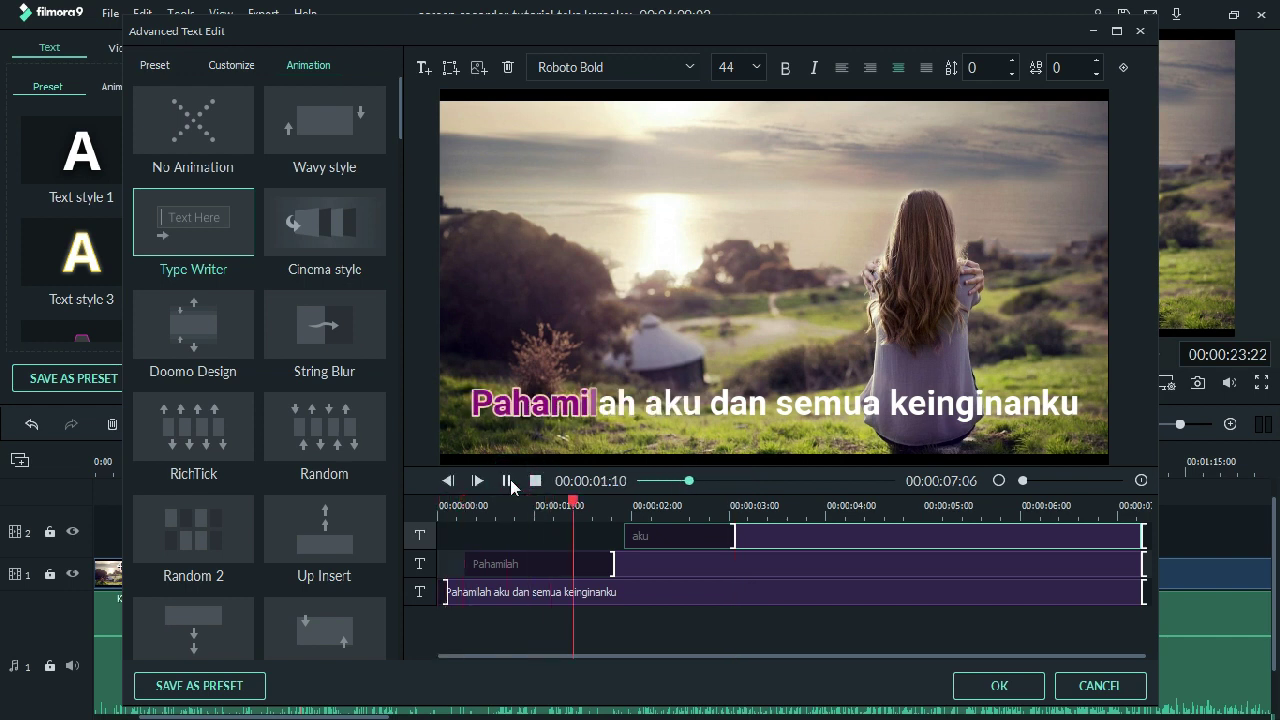
pyautogui.click(509, 481)
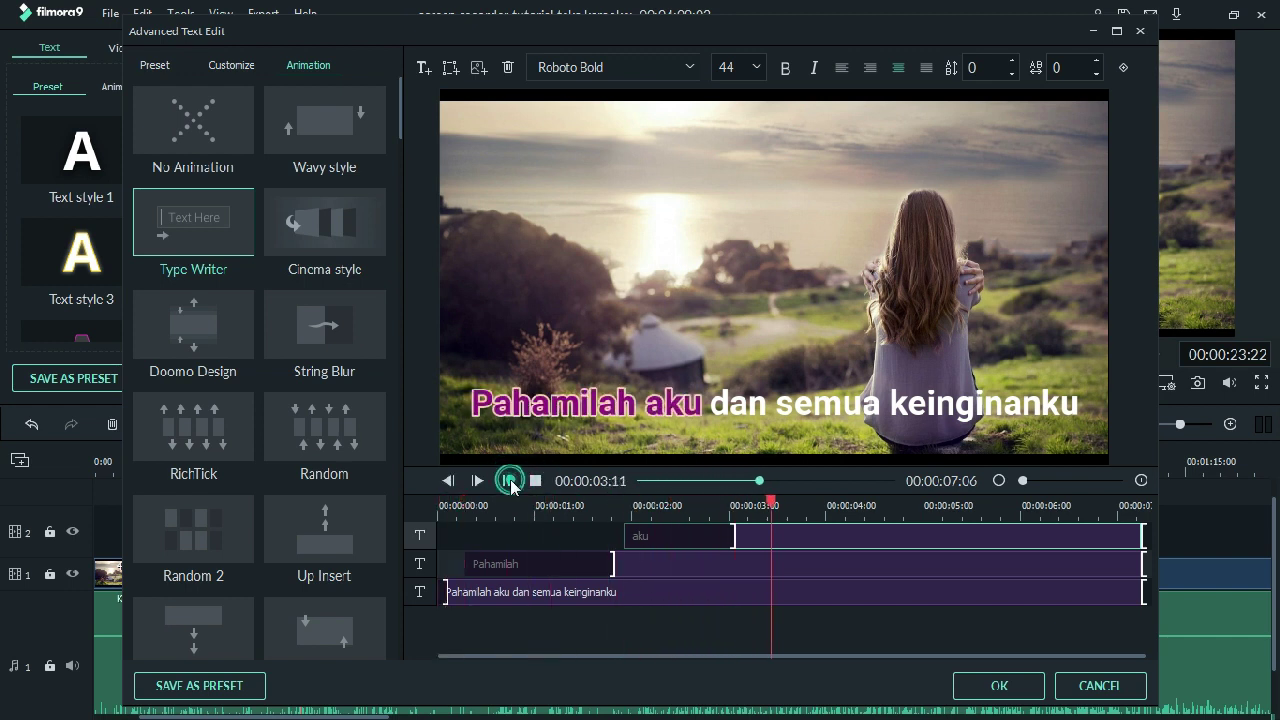
# Shift the start of the "aku" layer to about 00:00:02:00 and replay the title to check the word's timing.
pyautogui.click(630, 537)
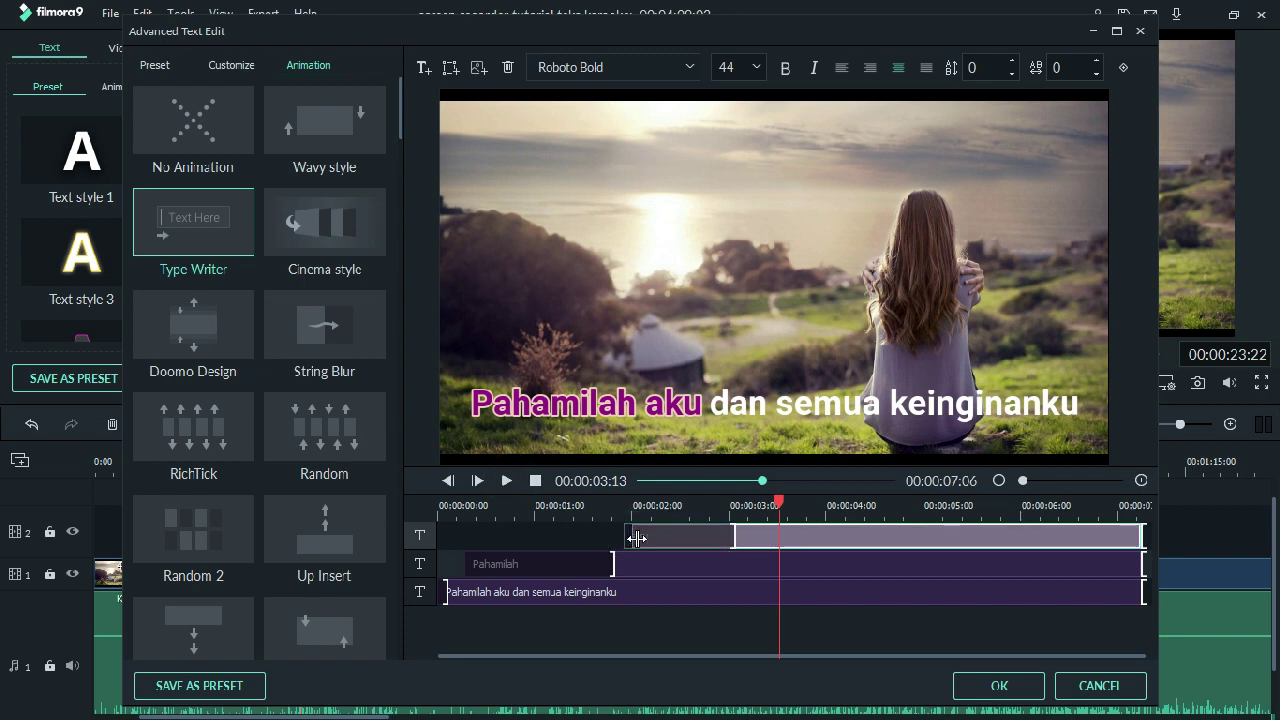
pyautogui.moveTo(636, 539); pyautogui.dragTo(638, 541)
pyautogui.click(535, 481)
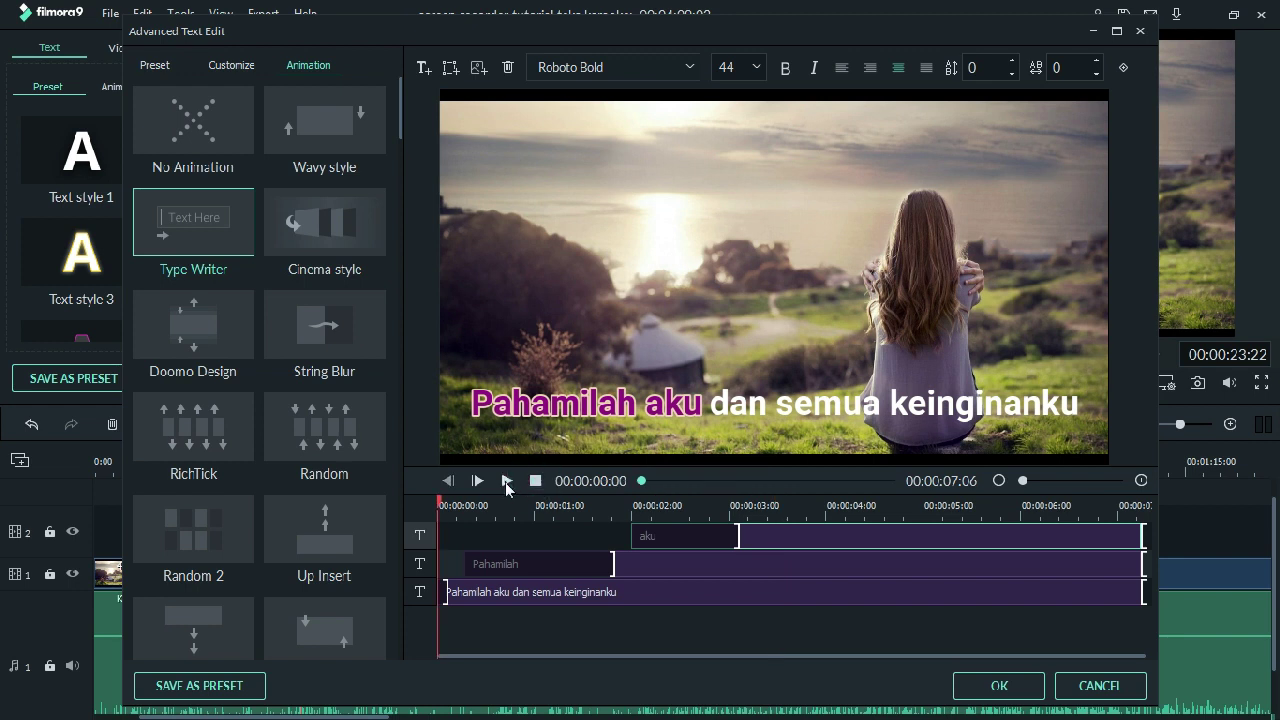
pyautogui.click(505, 482)
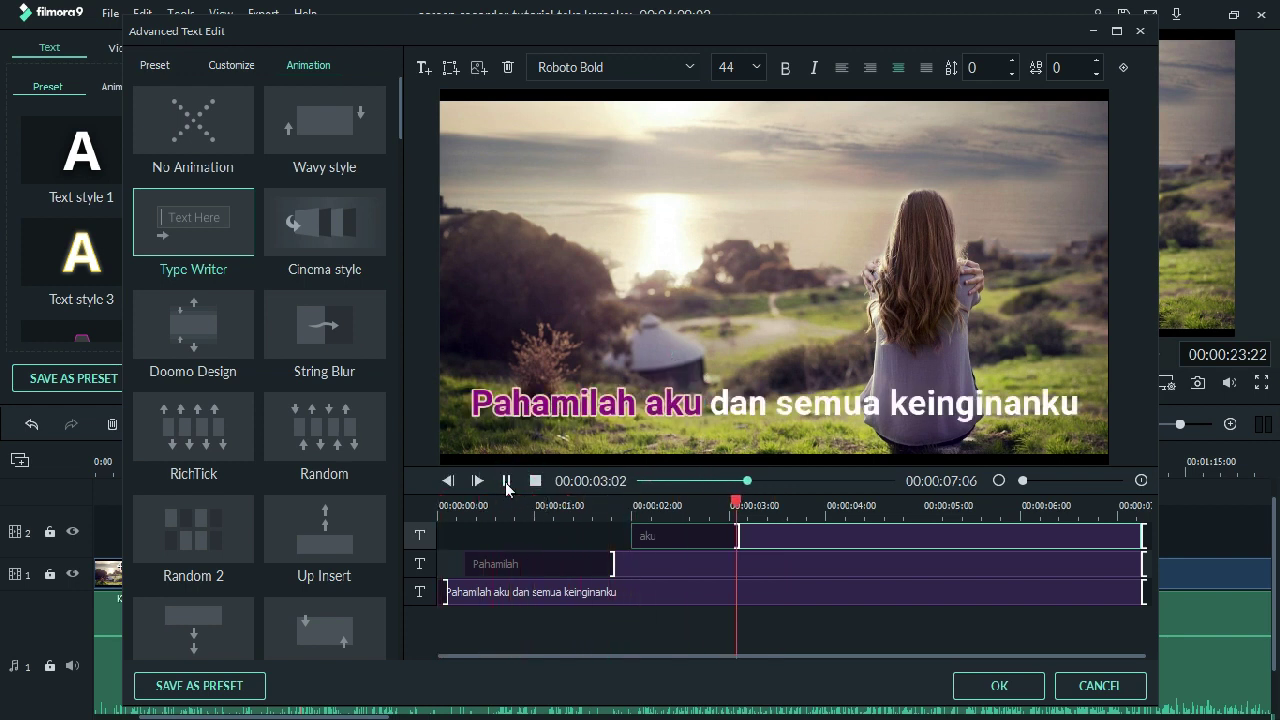
pyautogui.click(505, 482)
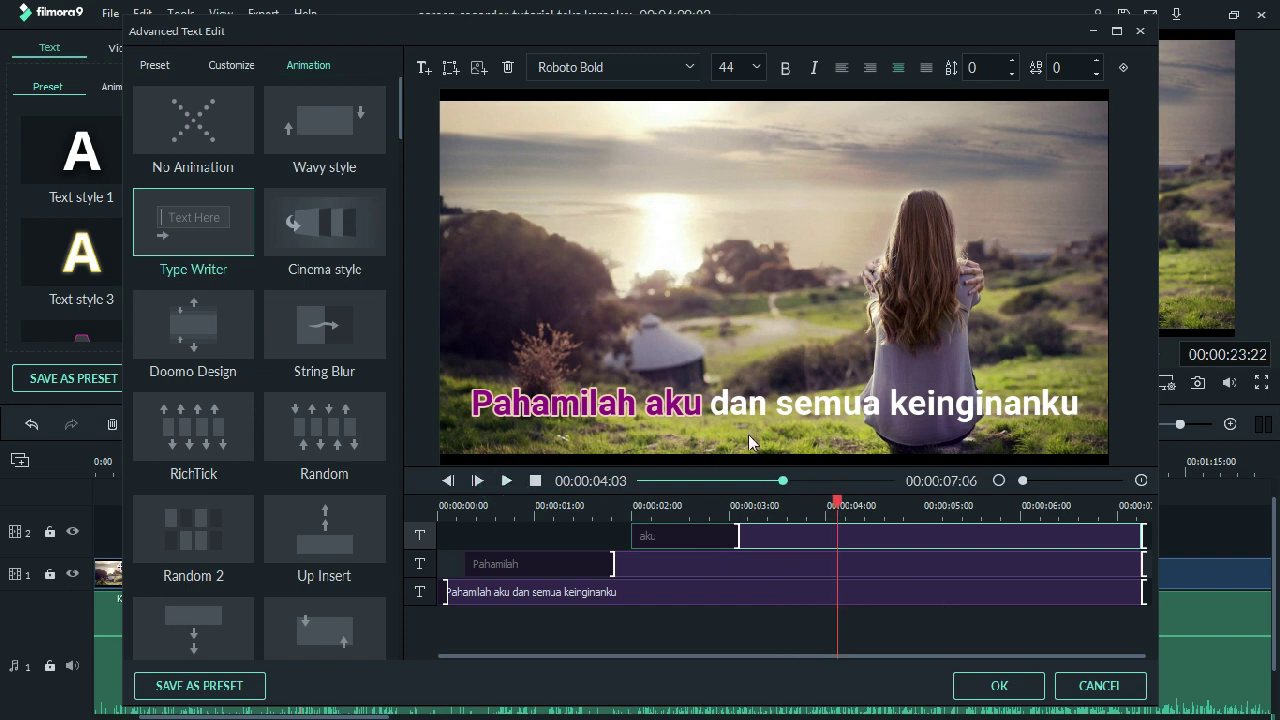
pyautogui.click(667, 512)
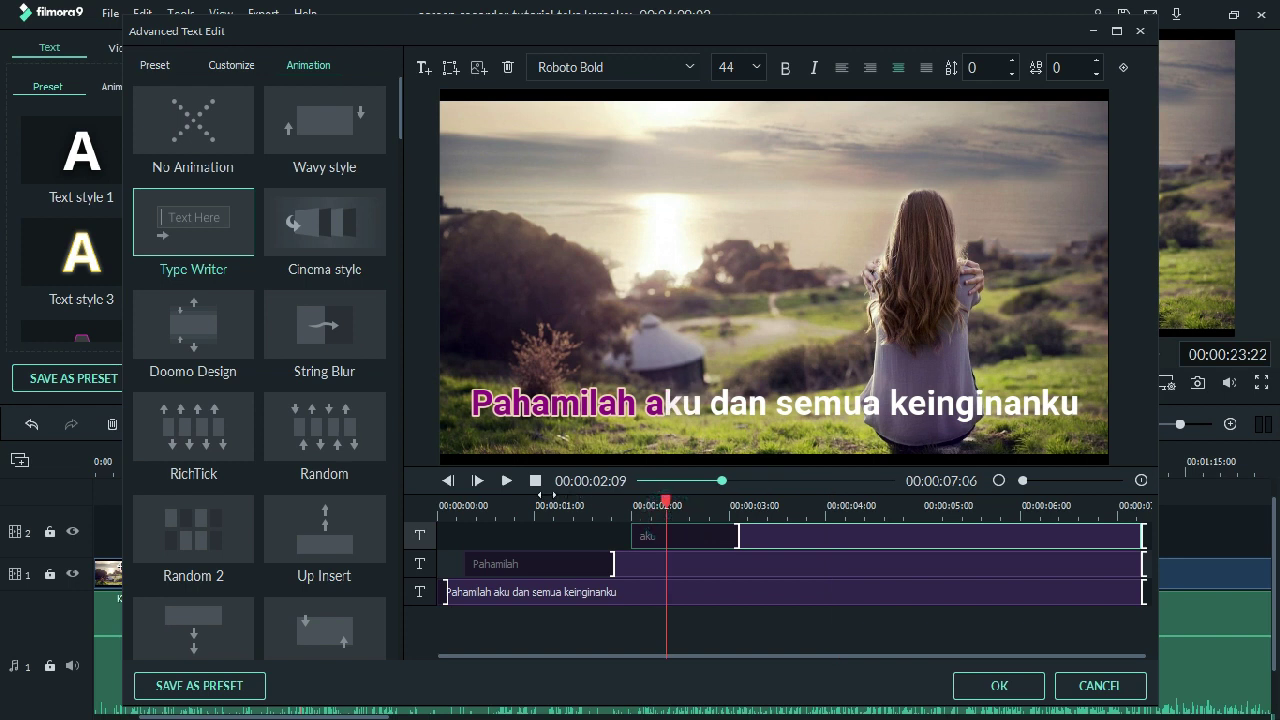
pyautogui.click(507, 482)
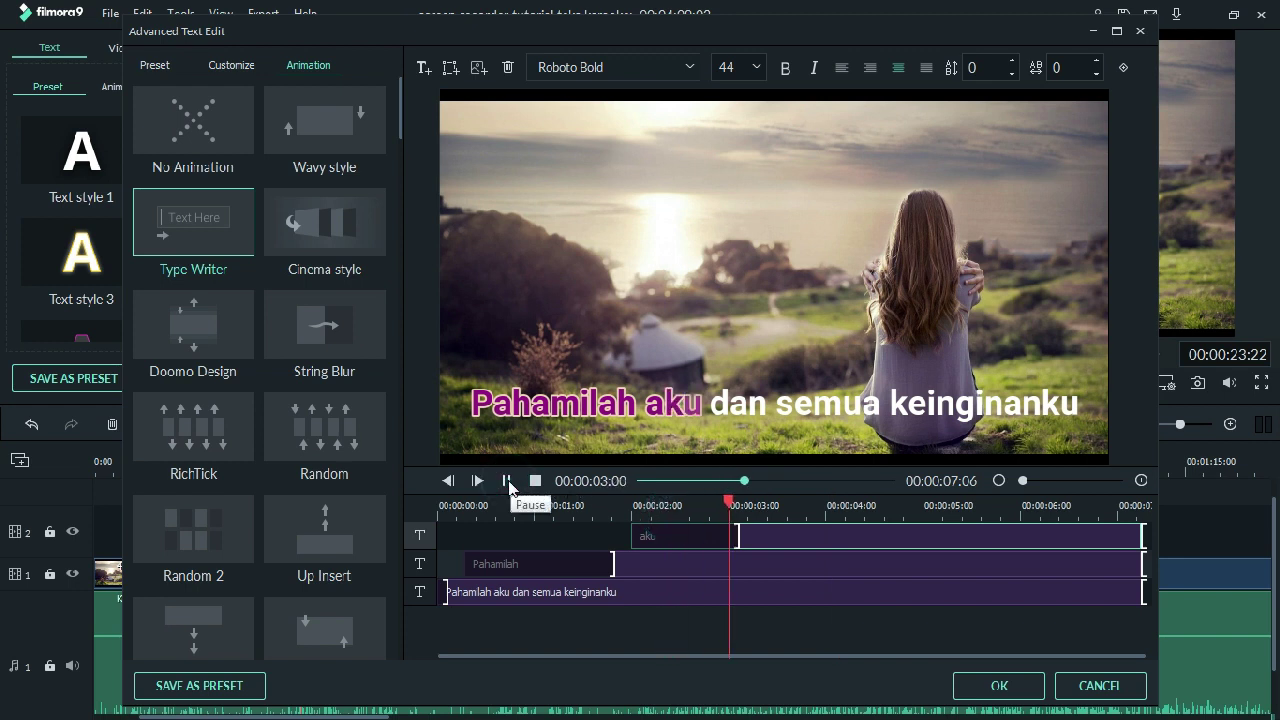
pyautogui.click(507, 482)
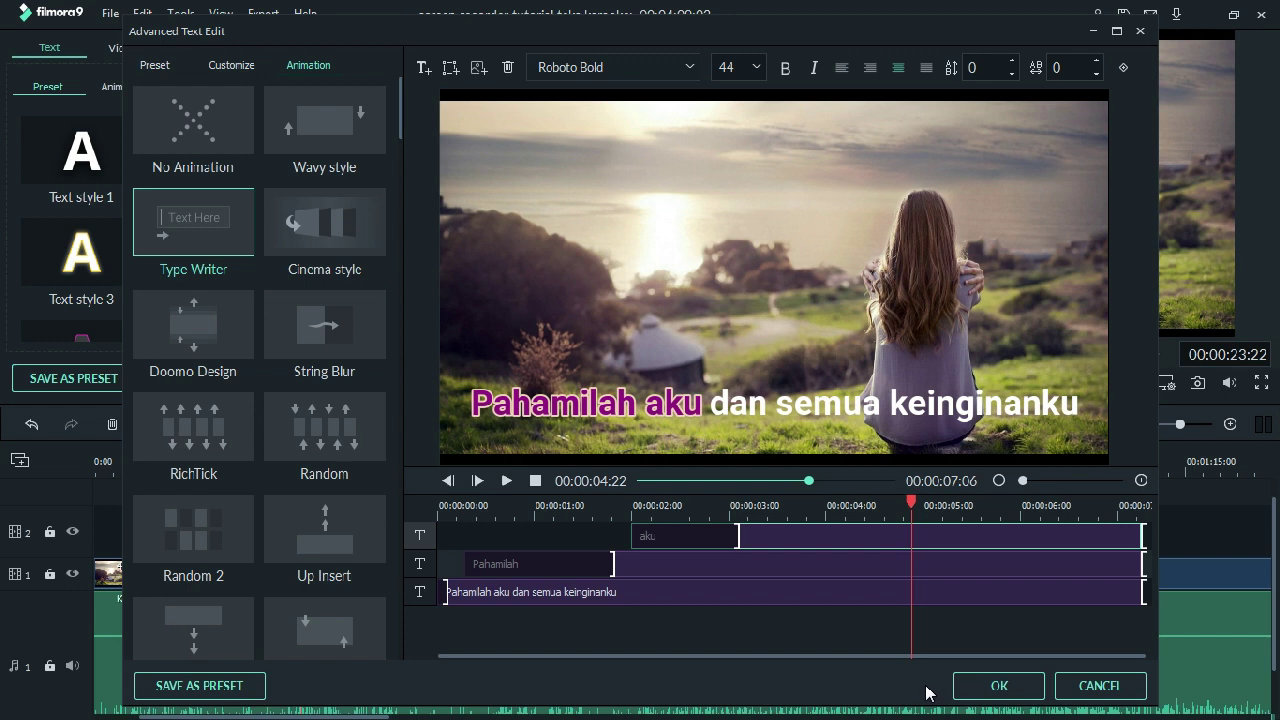
# Add a new text box to the title and replace its placeholder with "dan semua".
pyautogui.click(425, 64)
pyautogui.click(789, 281)
pyautogui.click(227, 64)
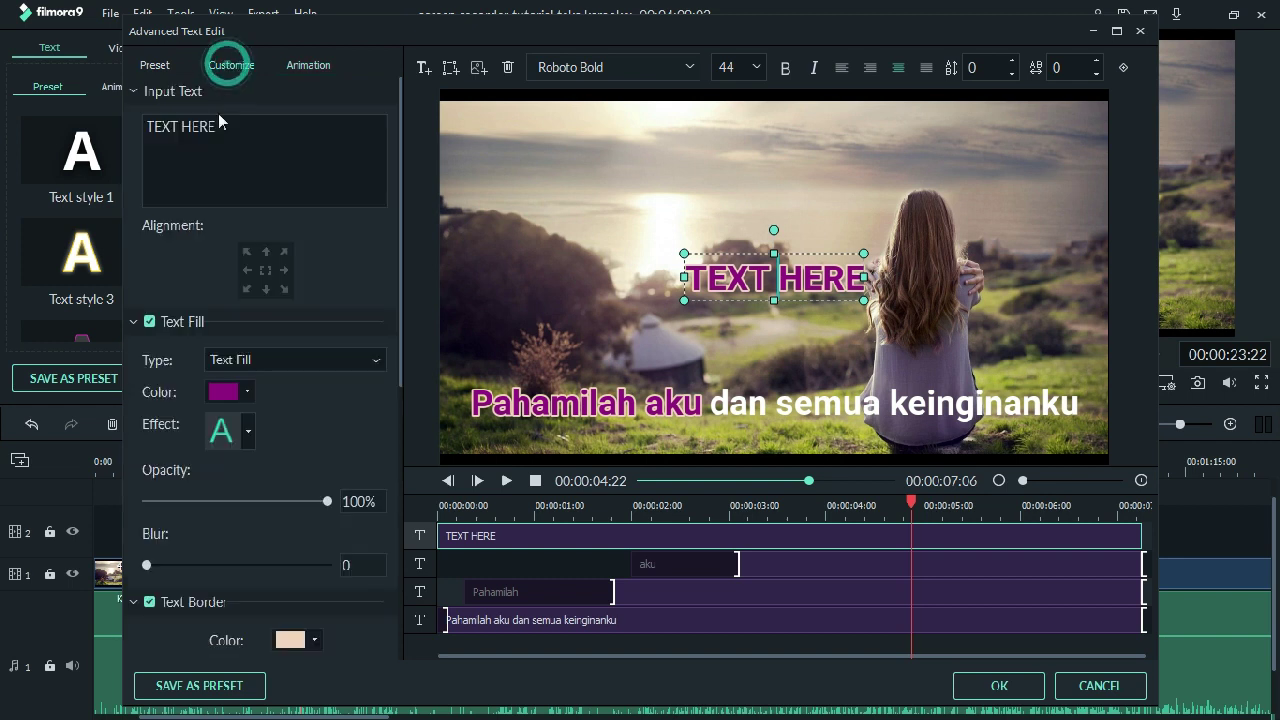
pyautogui.click(232, 130)
pyautogui.click(141, 134)
pyautogui.write('dan')
pyautogui.press('BackSpace')
pyautogui.press('BackSpace')
pyautogui.press('BackSpace')
pyautogui.press('BackSpace')
pyautogui.press('BackSpace')
pyautogui.press('BackSpace')
pyautogui.press('BackSpace')
pyautogui.press('BackSpace')
pyautogui.press('BackSpace')
pyautogui.press('BackSpace')
pyautogui.press('BackSpace')
pyautogui.press('BackSpace')
pyautogui.write('dan ')
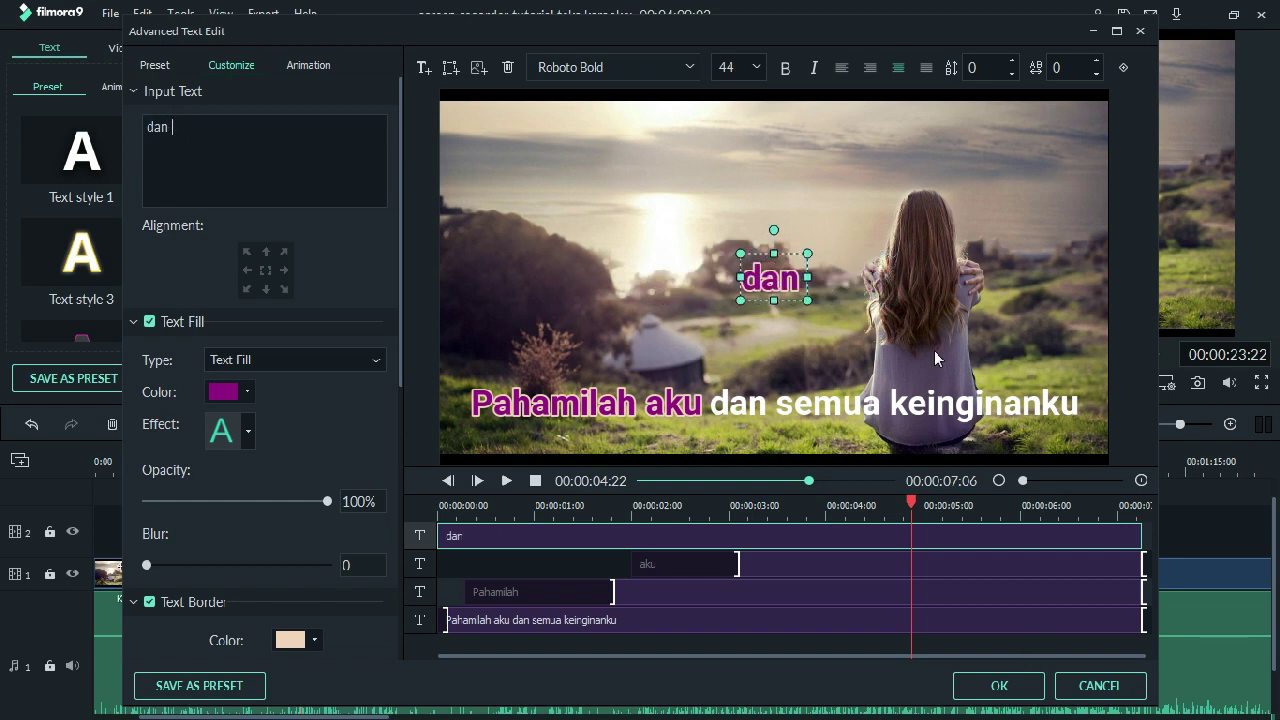
pyautogui.write('sema')
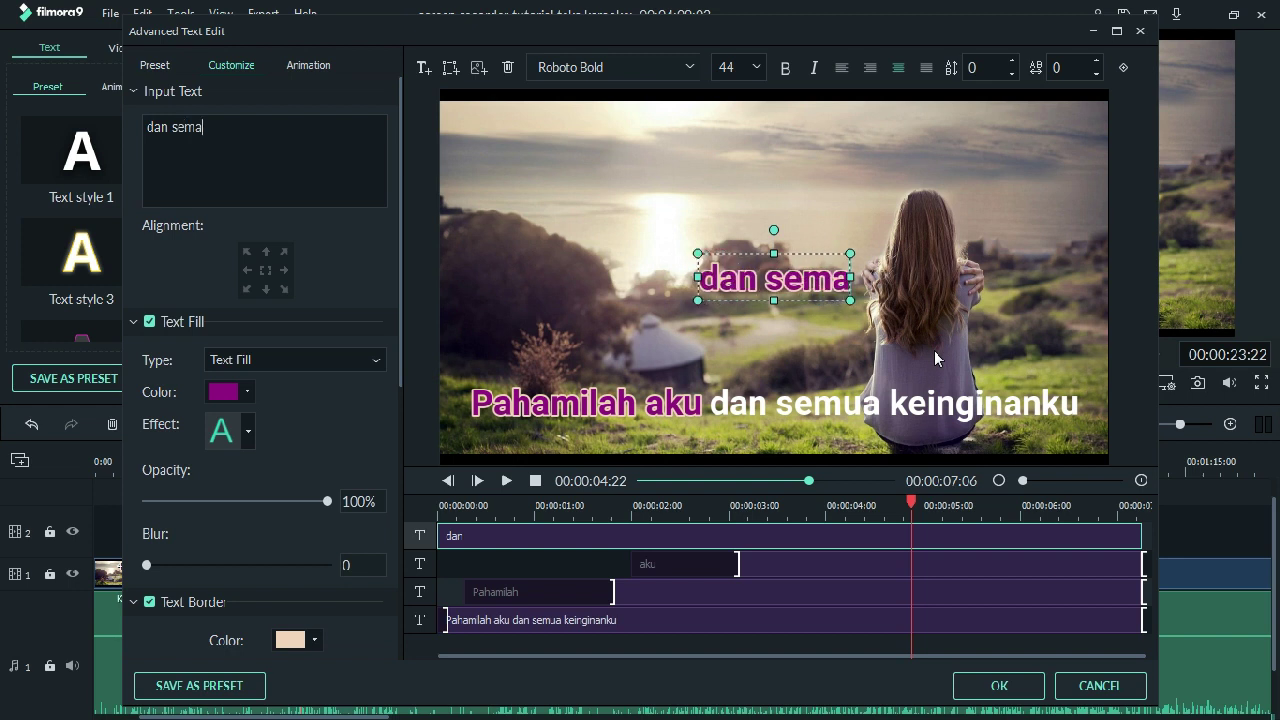
pyautogui.press('BackSpace')
pyautogui.write('ua')
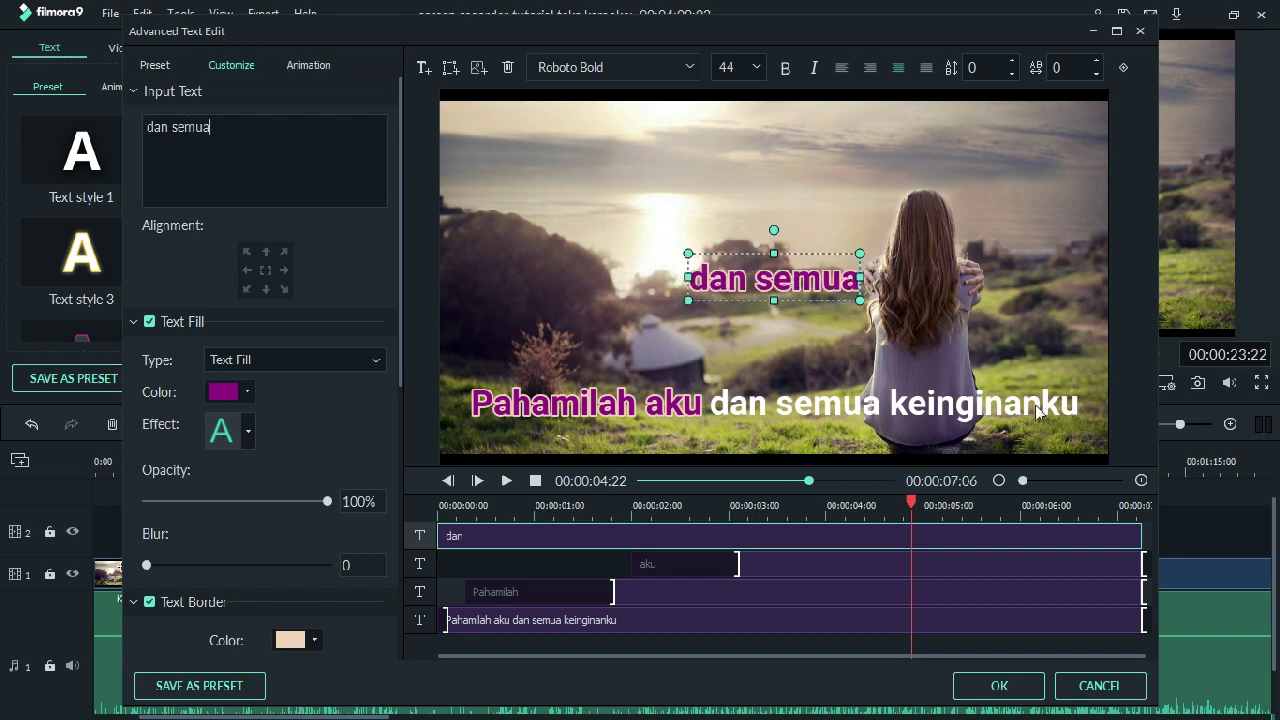
# Position the purple "dan semua" text exactly over the matching words in the white lyric line.
pyautogui.moveTo(770, 255); pyautogui.dragTo(785, 374)
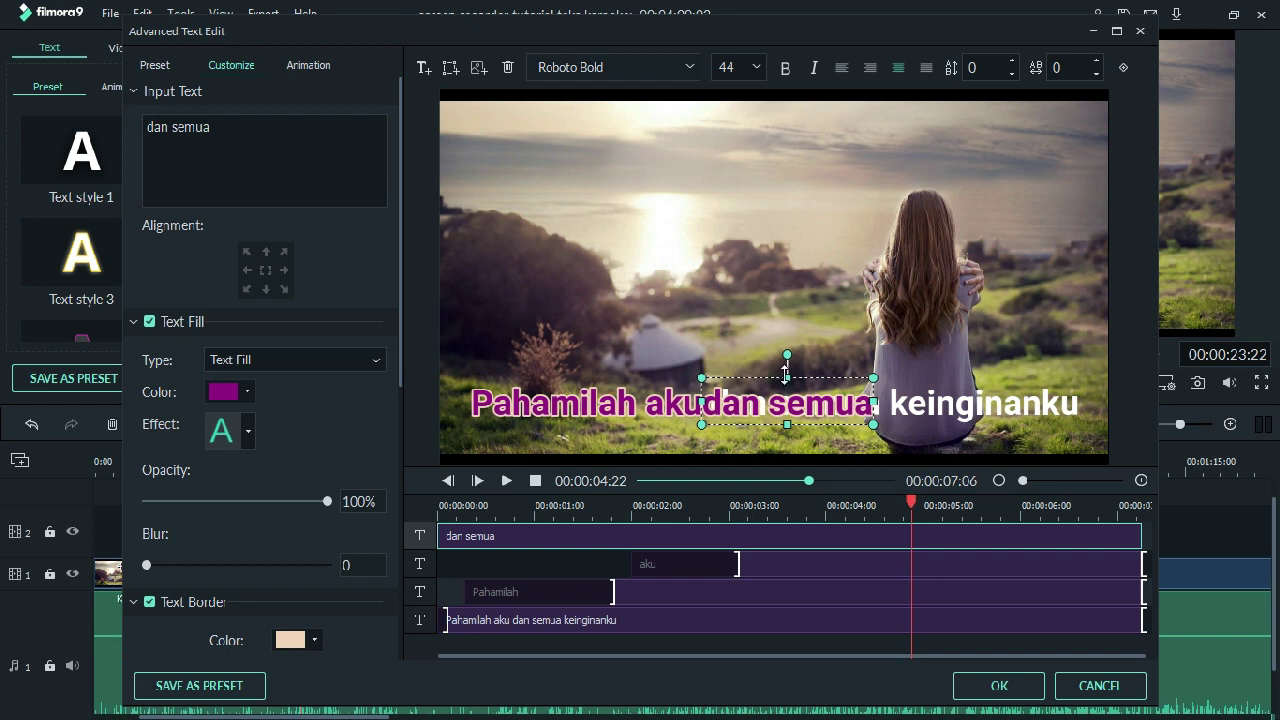
pyautogui.moveTo(765, 378); pyautogui.dragTo(701, 399)
pyautogui.click(725, 306)
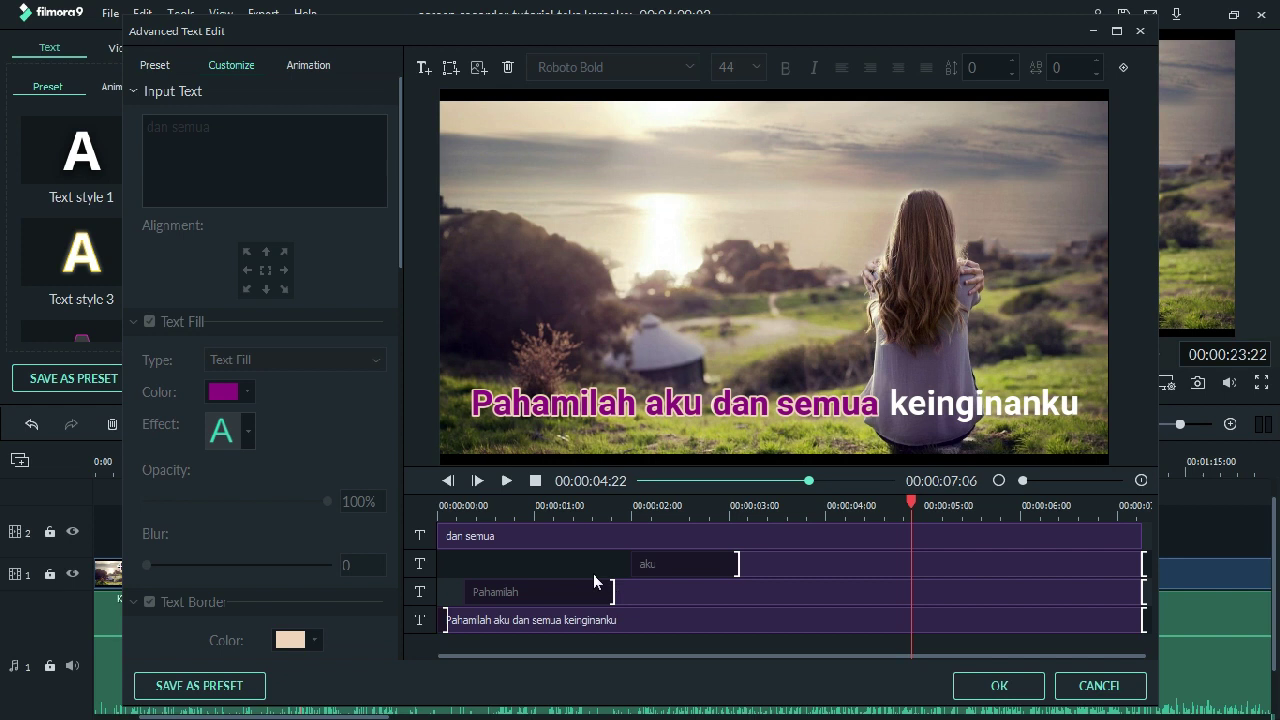
# Apply the Type Writer animation to the "dan semua" text and start its layer at about 00:00:03:07, just after the "aku" opening animation.
pyautogui.click(577, 537)
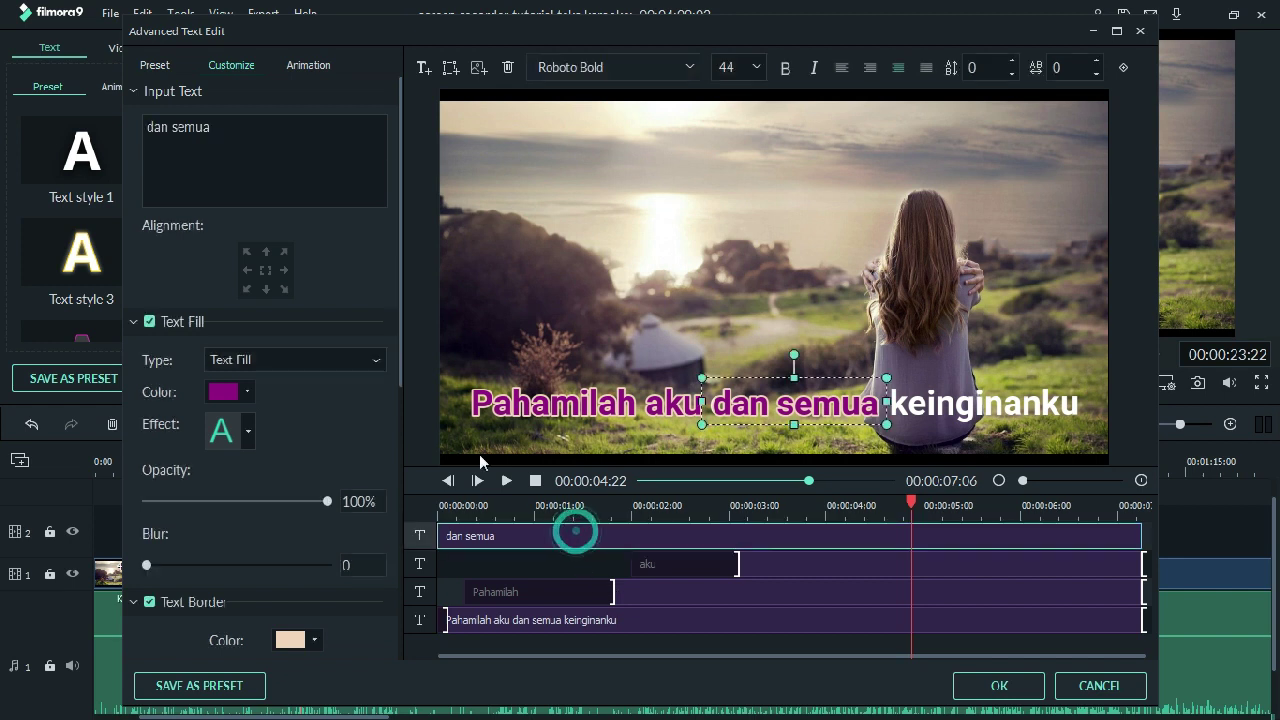
pyautogui.click(308, 65)
pyautogui.click(182, 222)
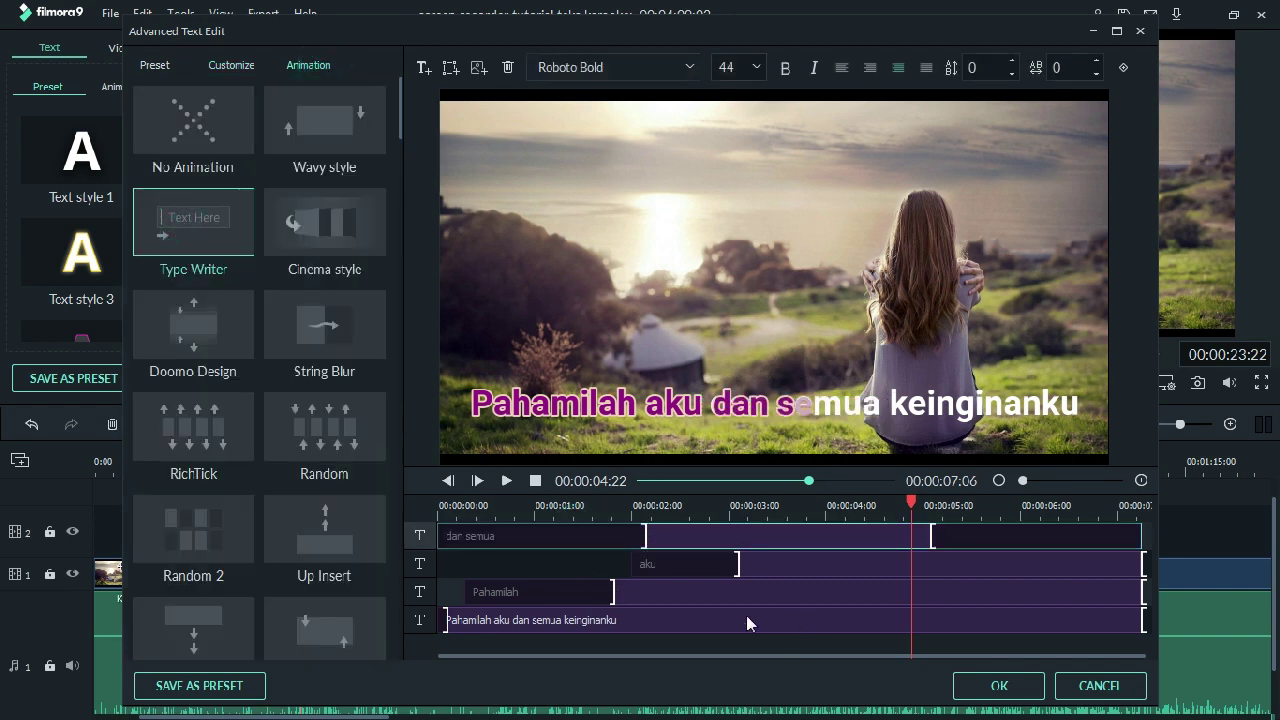
pyautogui.click(437, 535)
pyautogui.moveTo(645, 537); pyautogui.dragTo(758, 550)
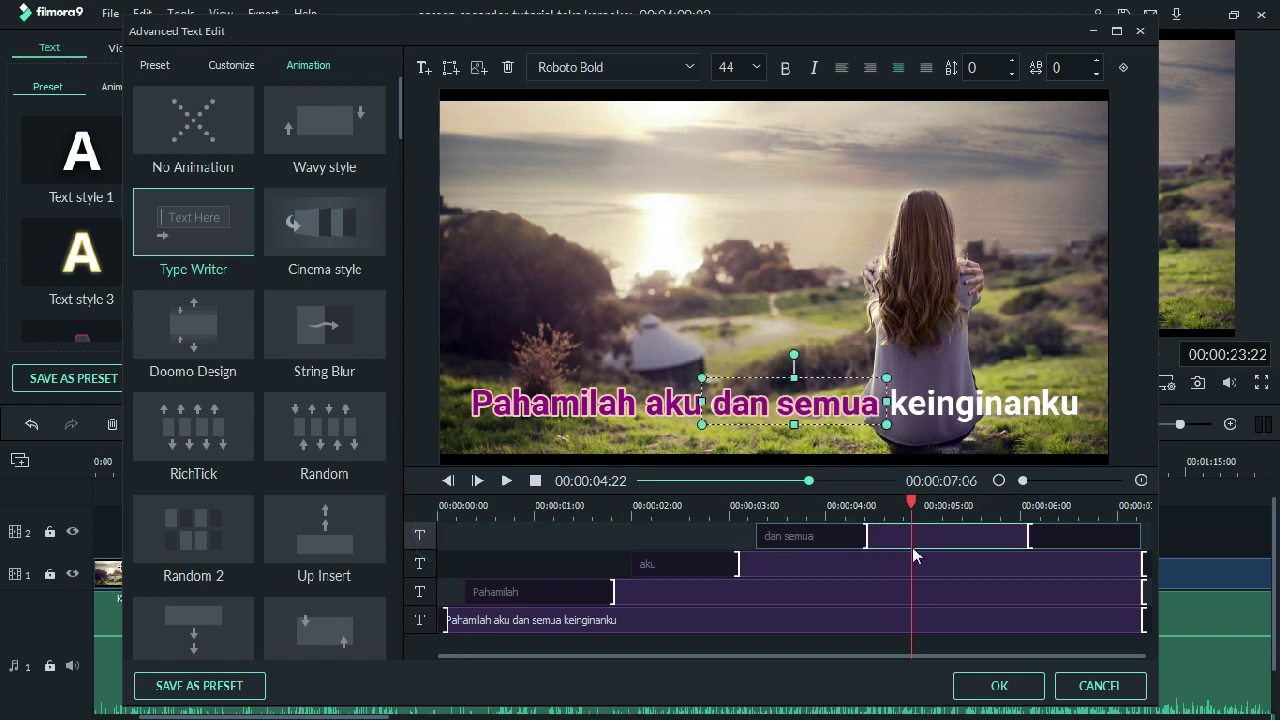
# Eliminate the closing animation of the "dan semua" layer by extending its hold to the layer's end, and replay the title.
pyautogui.moveTo(1030, 540); pyautogui.dragTo(1144, 543)
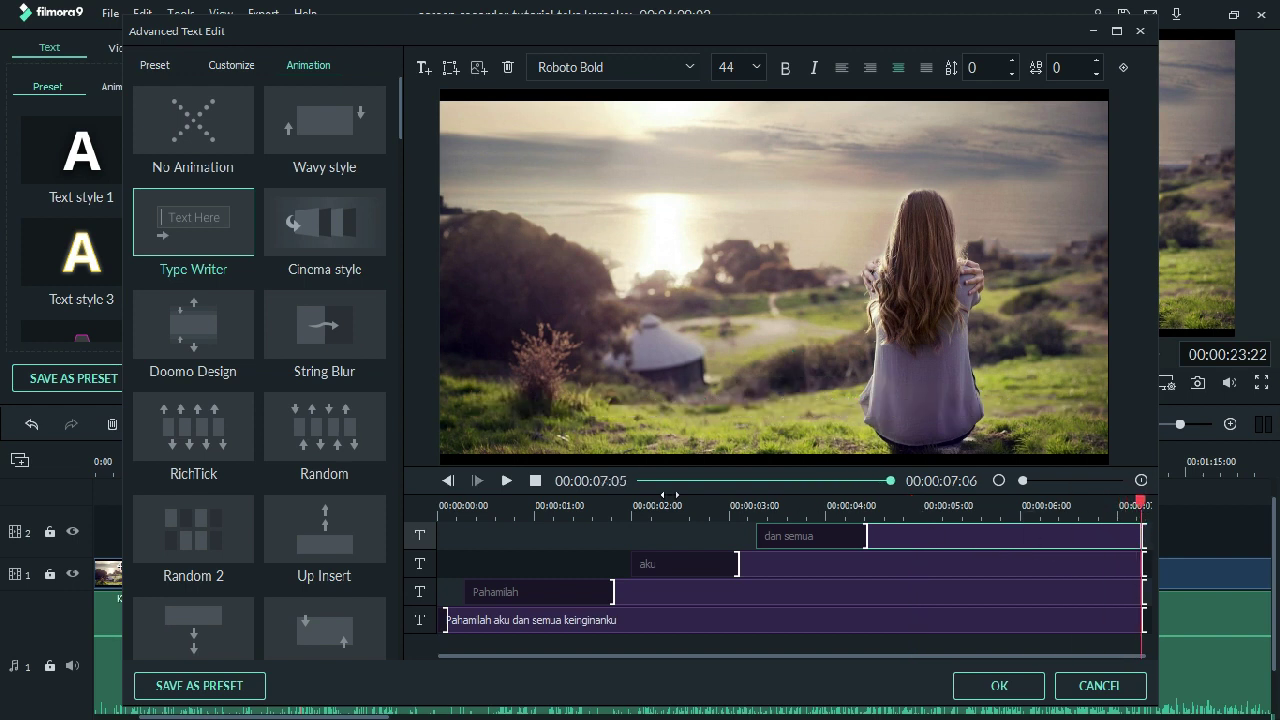
pyautogui.click(535, 482)
pyautogui.click(509, 482)
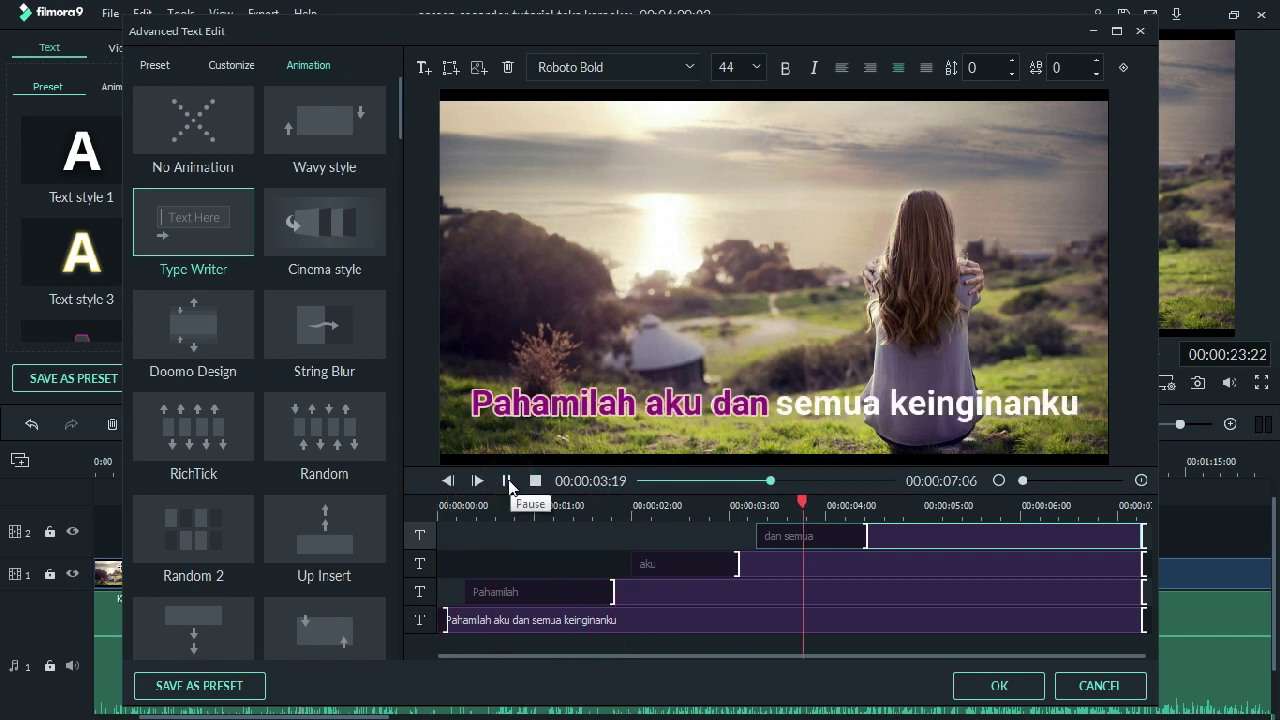
pyautogui.click(508, 481)
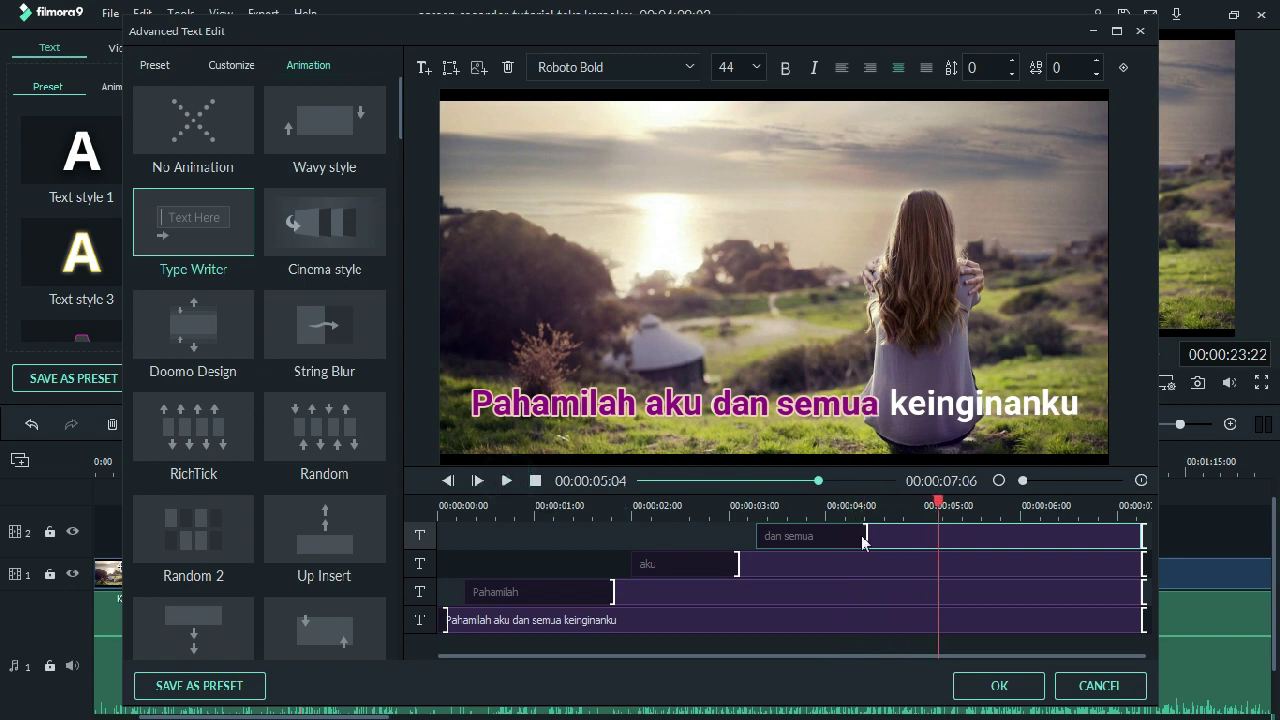
# Lengthen the "dan semua" opening animation to end at about 00:00:04:15 and replay the title.
pyautogui.moveTo(865, 538); pyautogui.dragTo(886, 538)
pyautogui.click(507, 482)
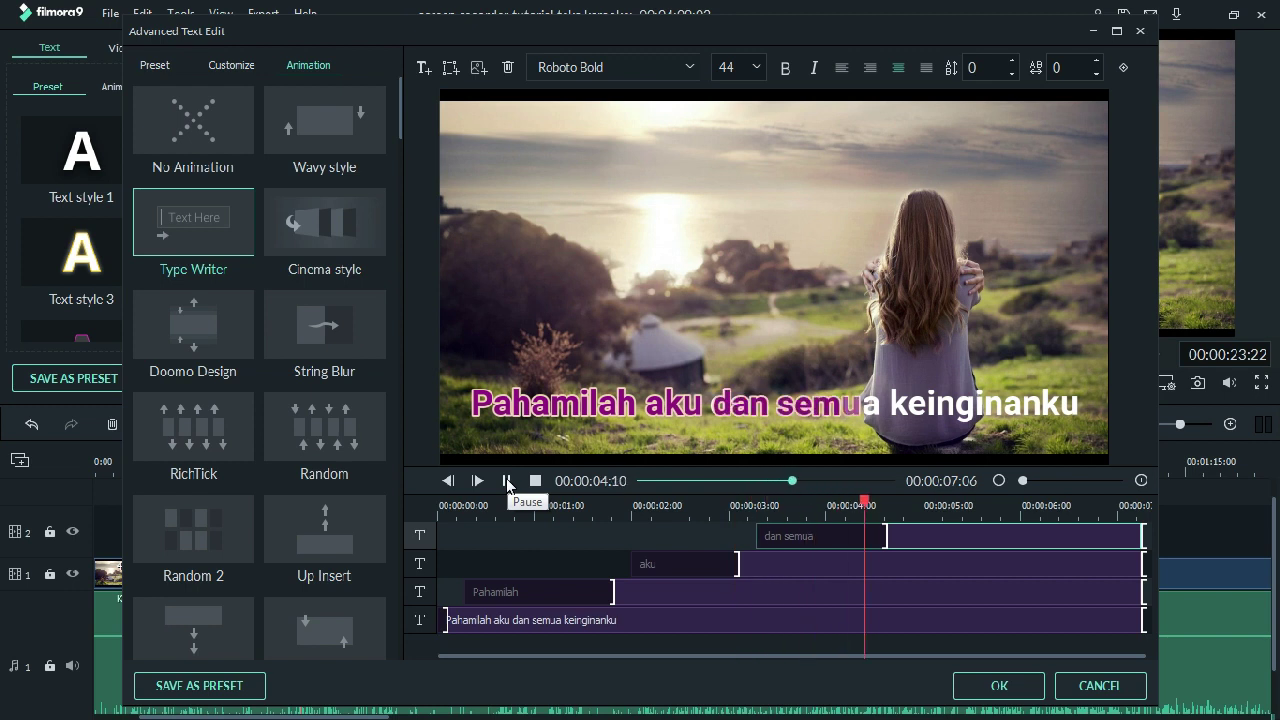
pyautogui.click(507, 482)
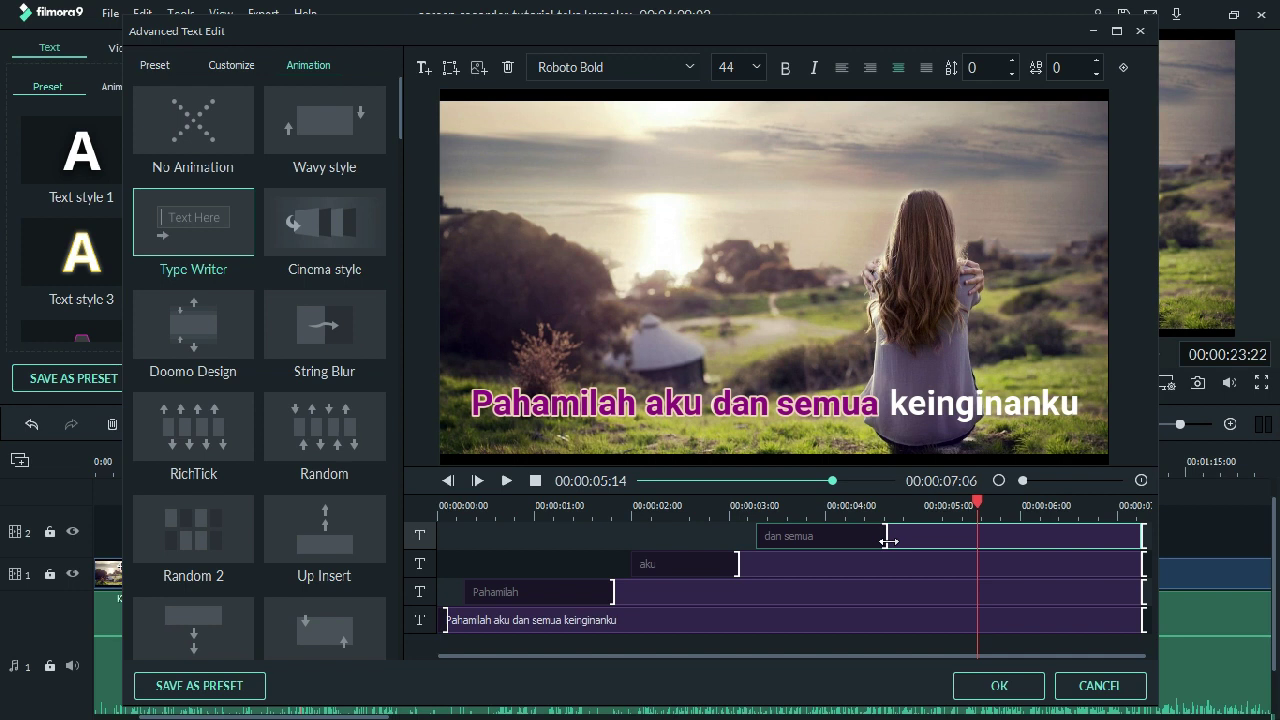
# Lengthen the "dan semua" opening animation to end at about 00:00:04:16 and replay the title to check its timing.
pyautogui.moveTo(887, 541); pyautogui.dragTo(891, 541)
pyautogui.click(535, 481)
pyautogui.click(507, 481)
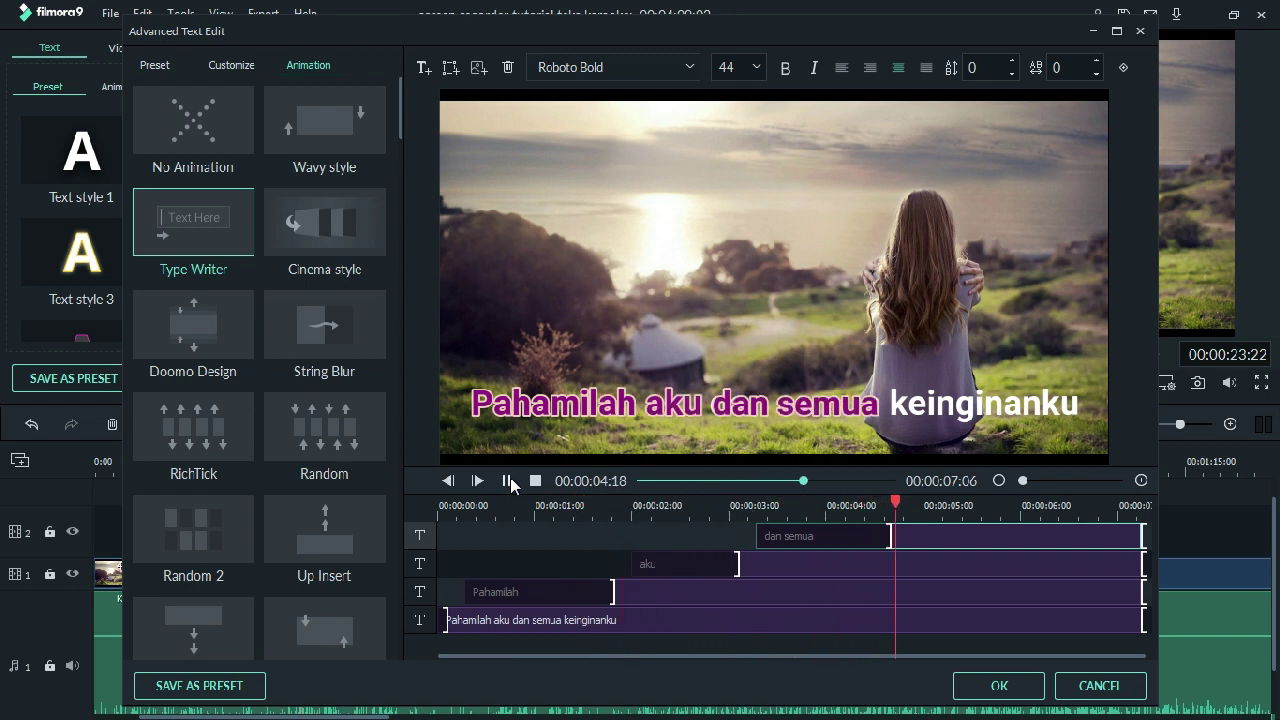
pyautogui.click(508, 481)
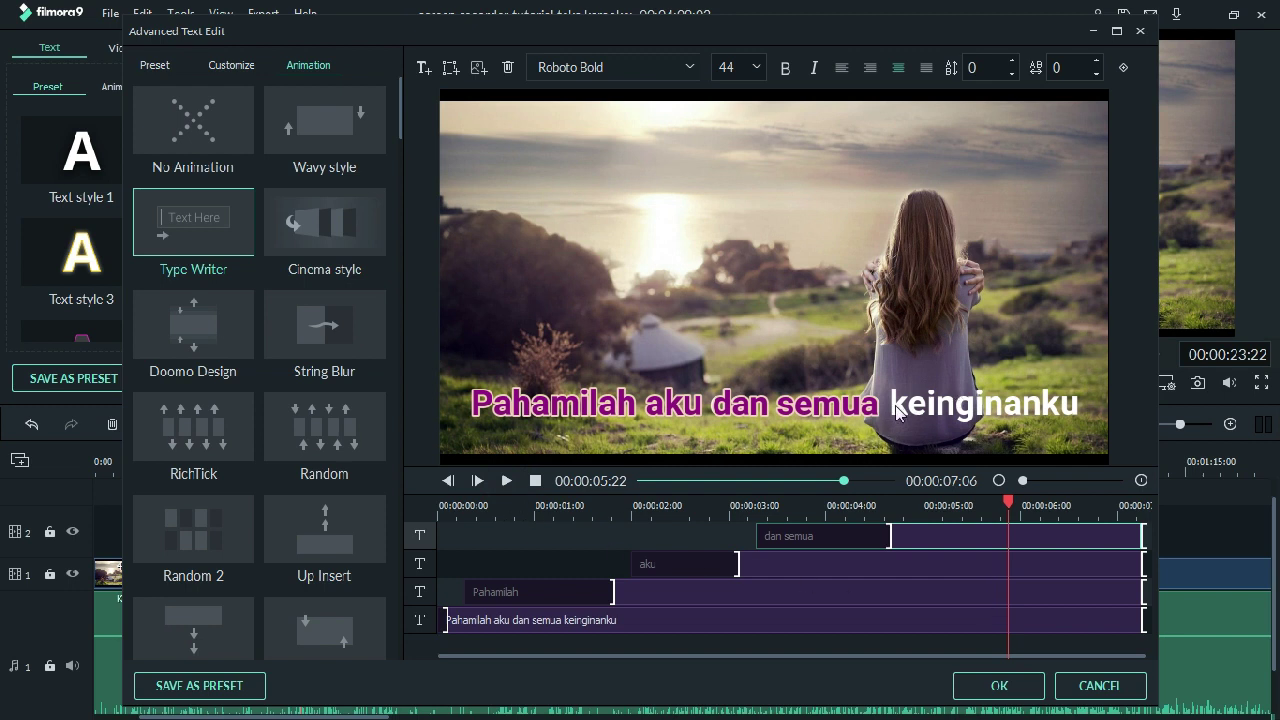
pyautogui.click(879, 513)
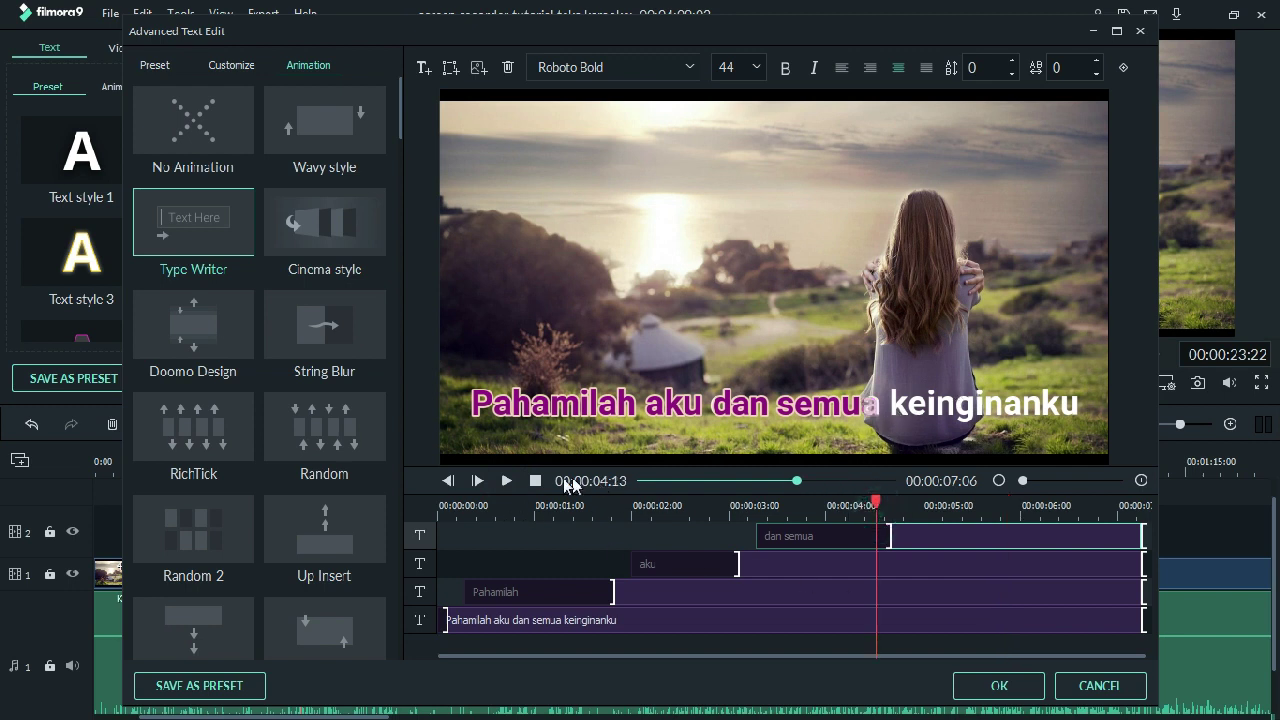
pyautogui.click(505, 482)
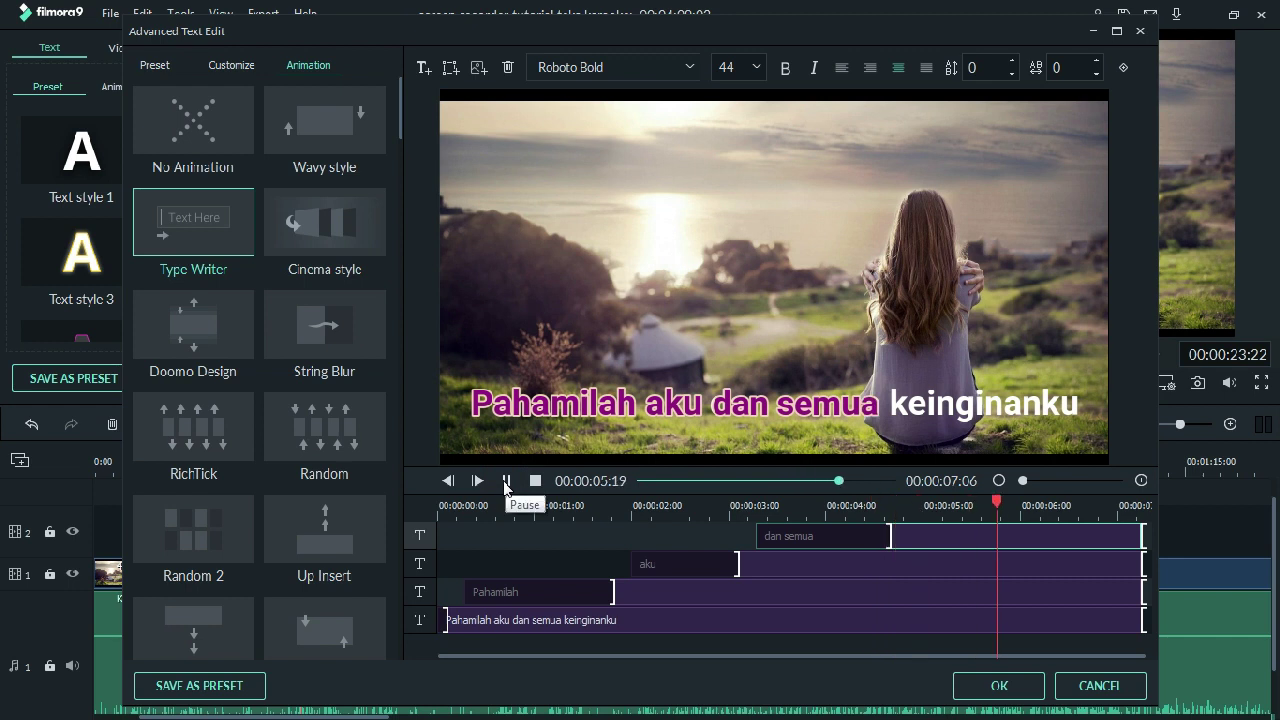
pyautogui.click(505, 482)
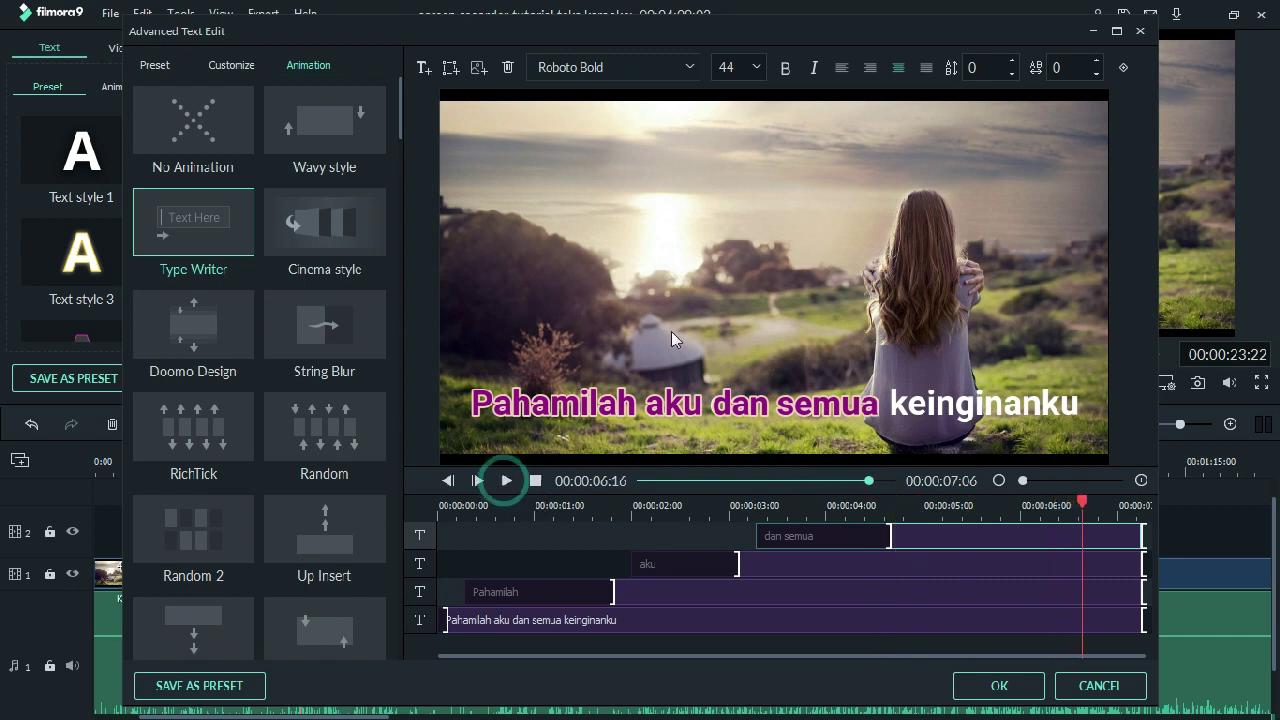
# Add a text box reading "keinginanku" to the title and place it exactly over the white "keinginanku" in the lyric line.
pyautogui.click(424, 67)
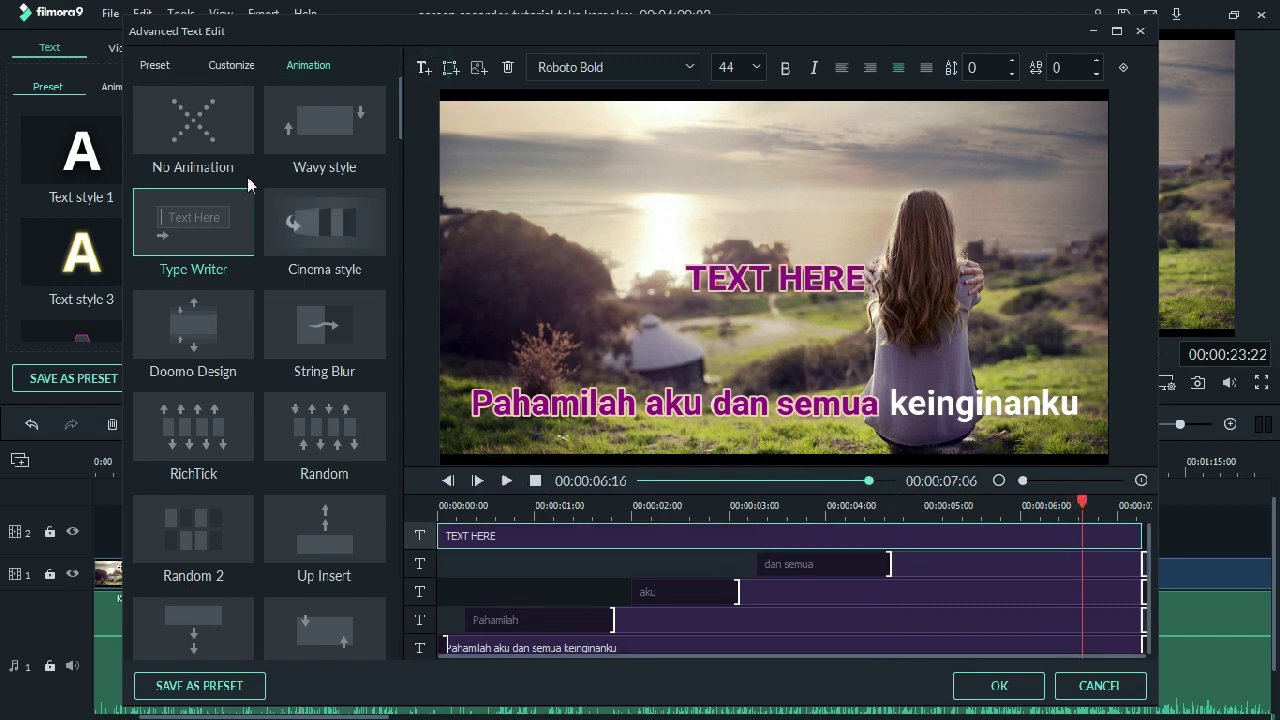
pyautogui.click(758, 284)
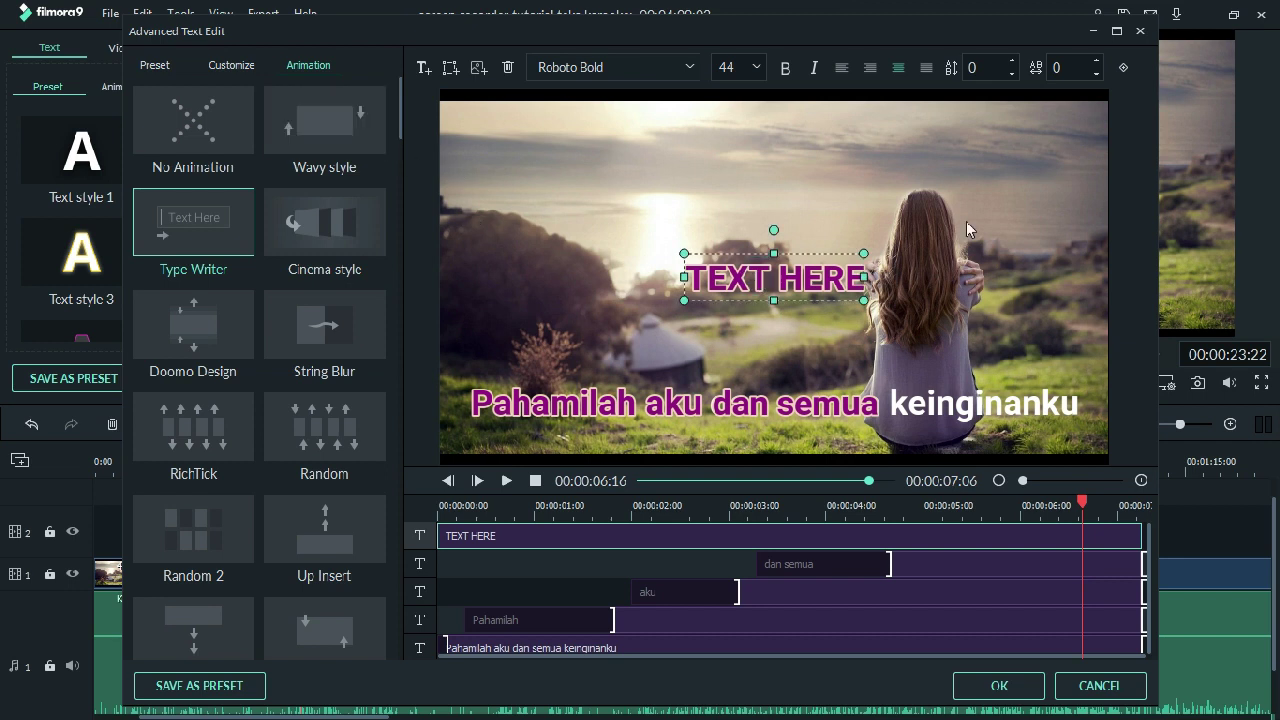
pyautogui.click(229, 65)
pyautogui.click(248, 124)
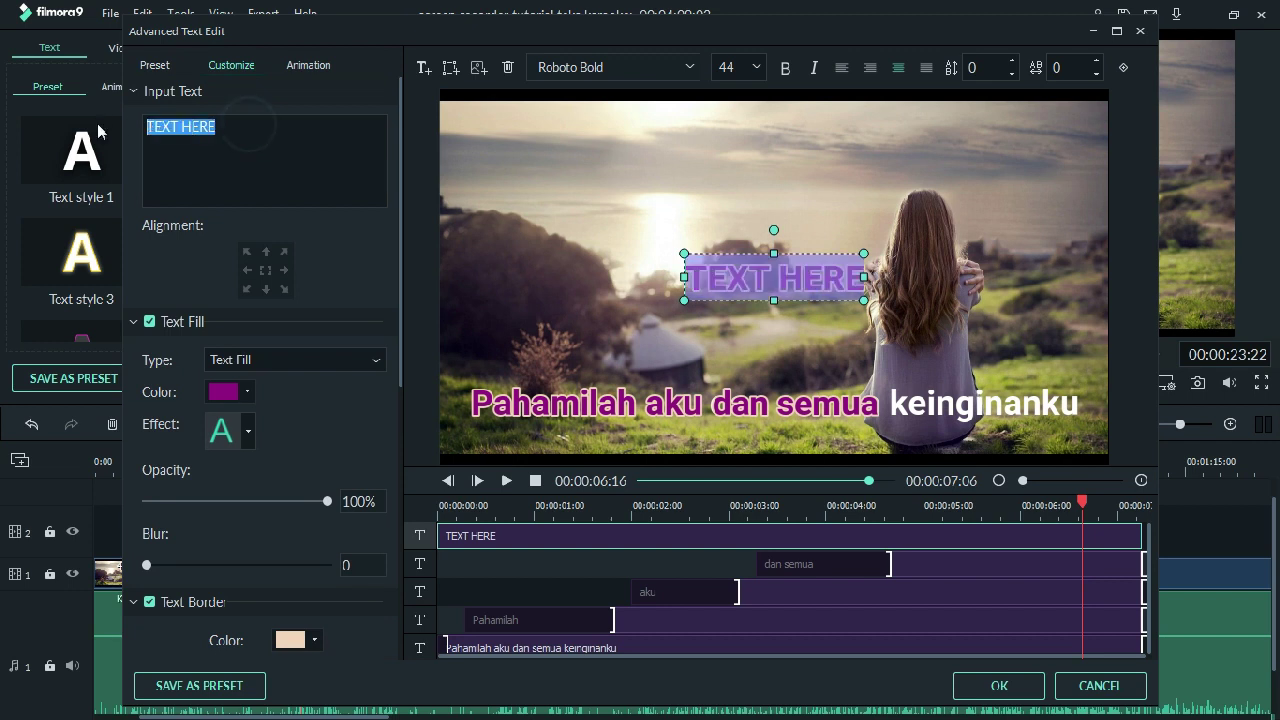
pyautogui.write('keing')
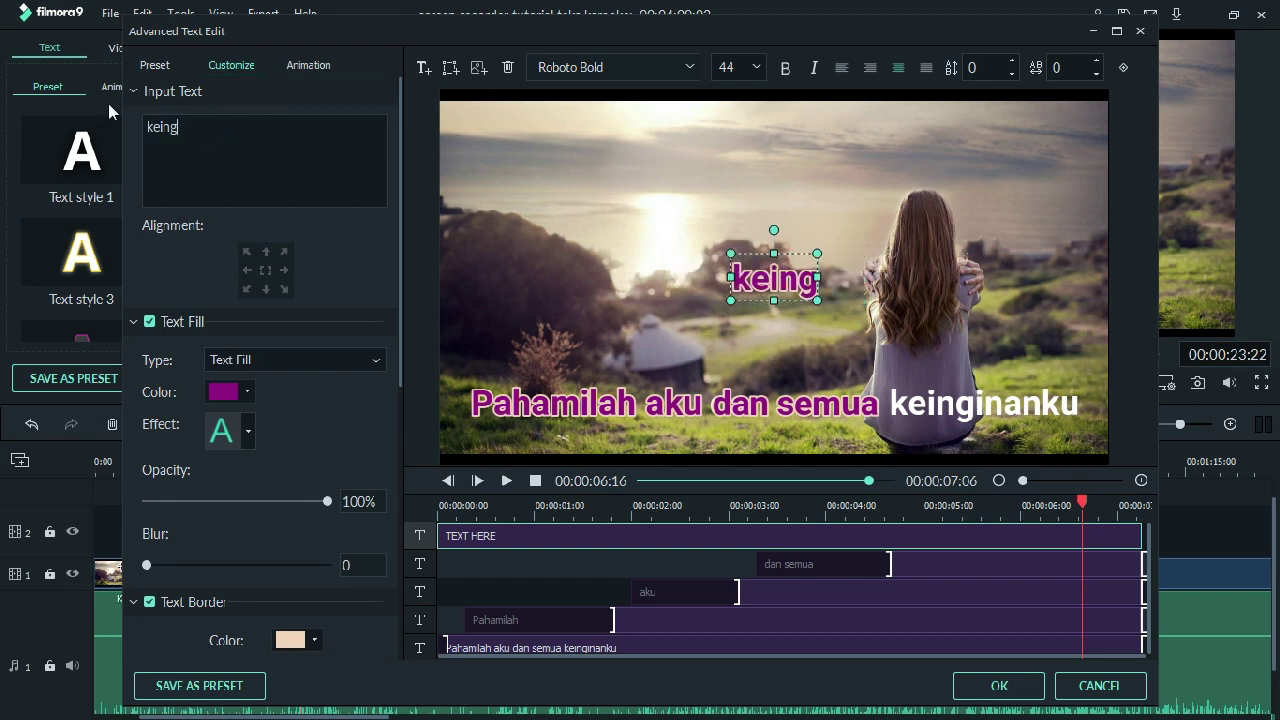
pyautogui.write('inanku')
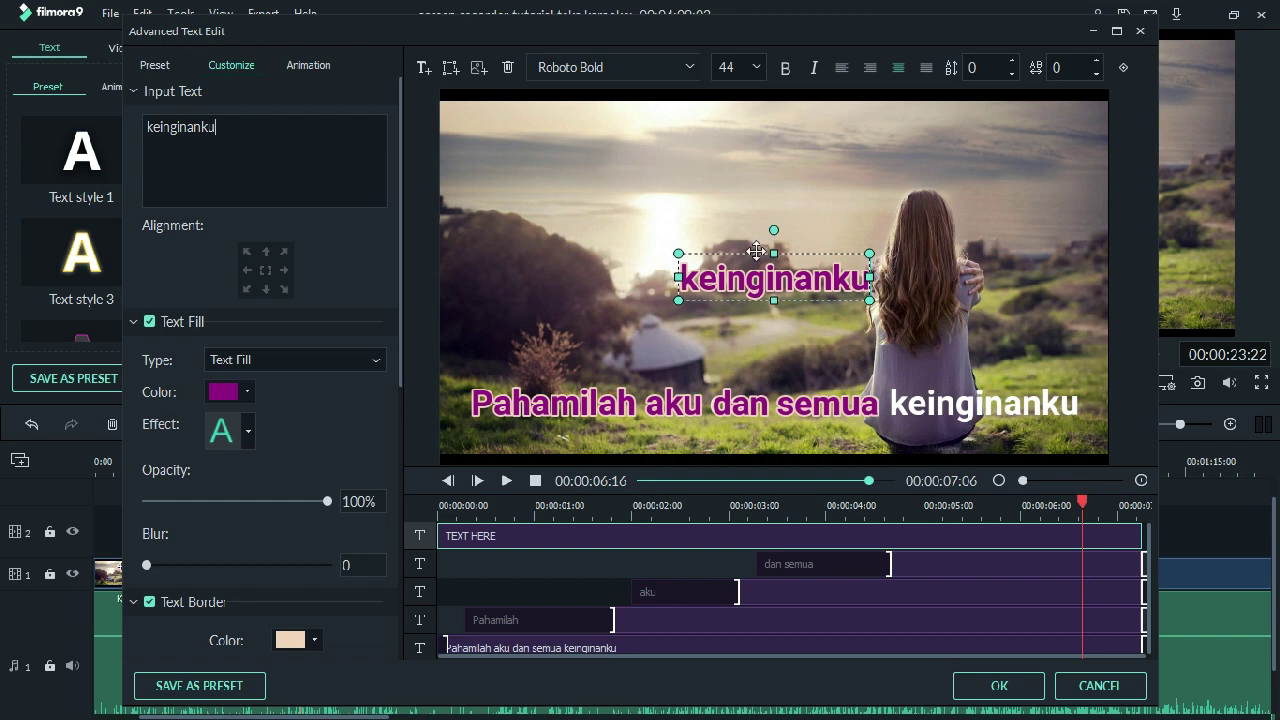
pyautogui.moveTo(757, 250); pyautogui.dragTo(962, 379)
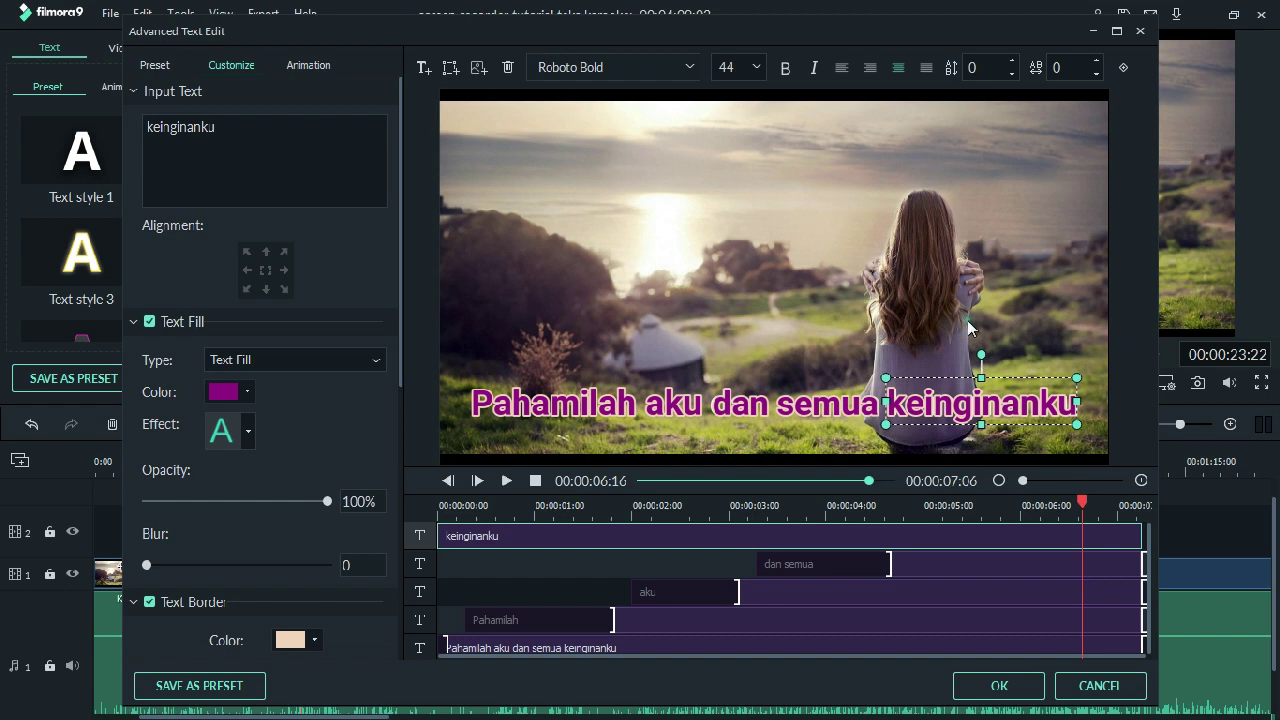
pyautogui.click(968, 326)
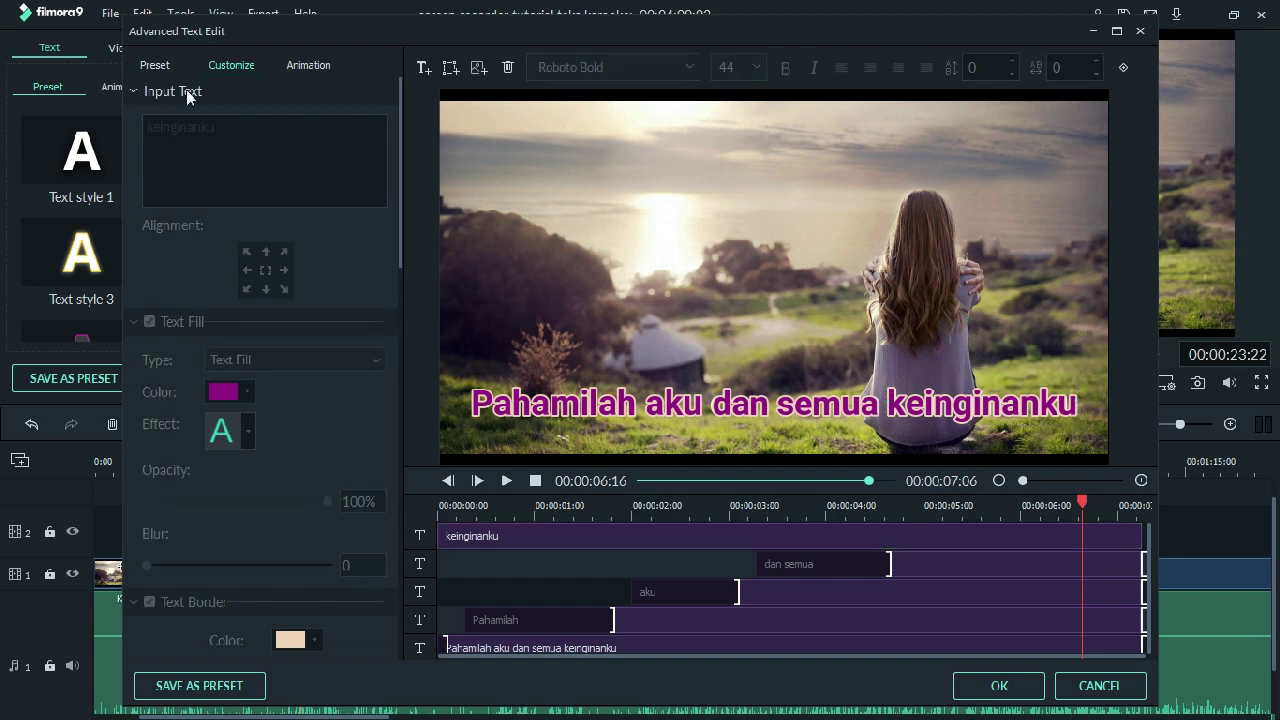
# Apply the Type Writer animation to the "keinginanku" text and start its layer at about 00:00:04:23, just after the "dan semua" opening animation.
pyautogui.click(519, 536)
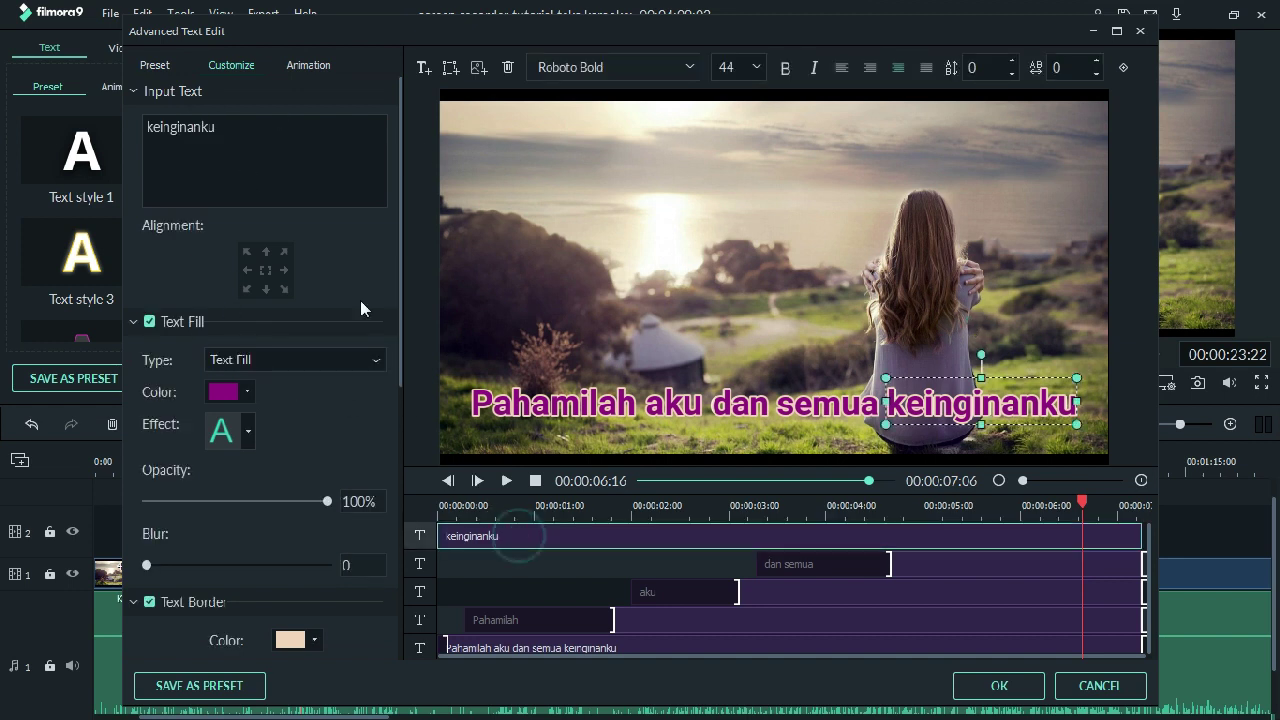
pyautogui.click(310, 66)
pyautogui.click(214, 212)
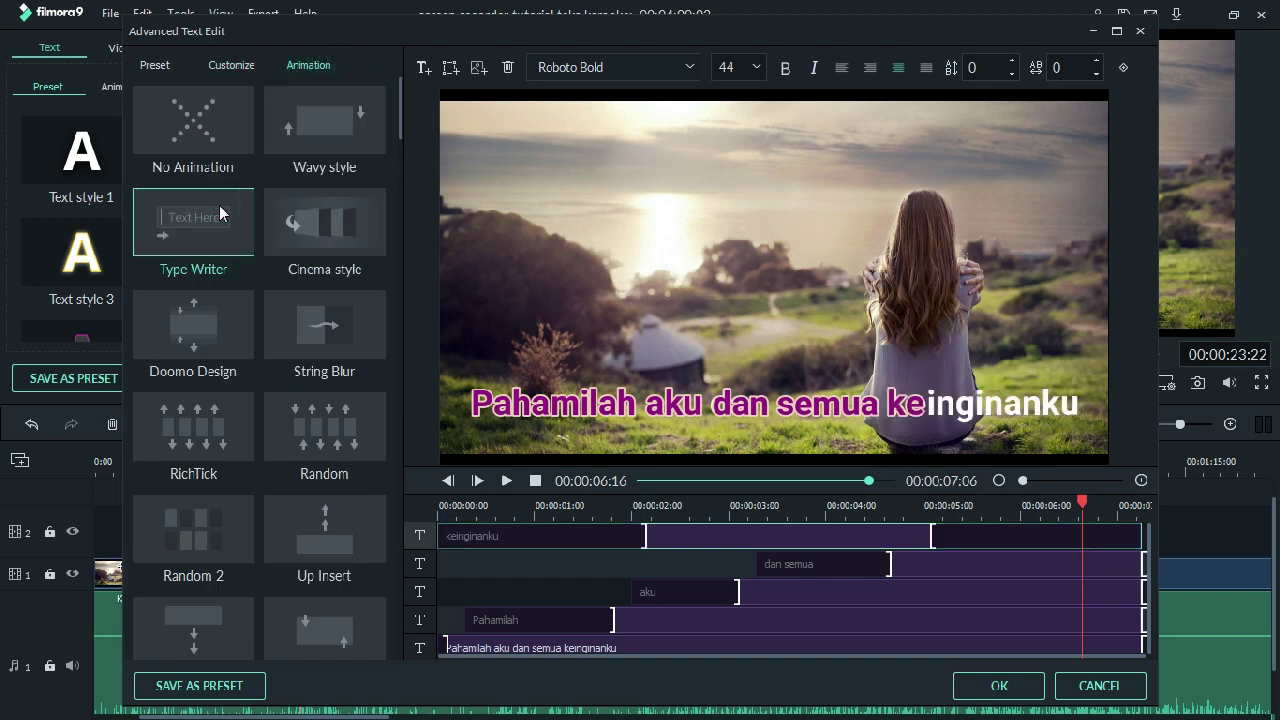
pyautogui.click(432, 534)
pyautogui.moveTo(841, 550); pyautogui.dragTo(930, 552)
# Eliminate the closing animation of the "keinginanku" layer by extending its hold to the layer's end, and replay the title from the start.
pyautogui.moveTo(1080, 540); pyautogui.dragTo(1145, 540)
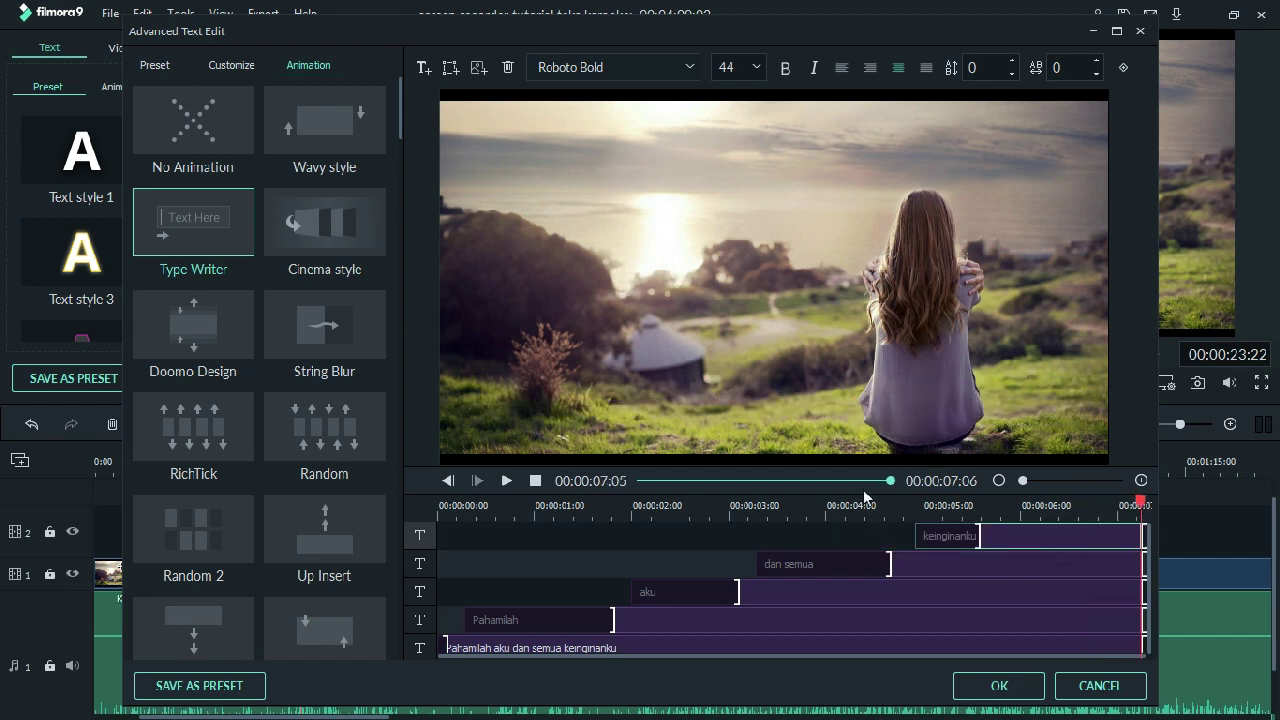
pyautogui.click(533, 481)
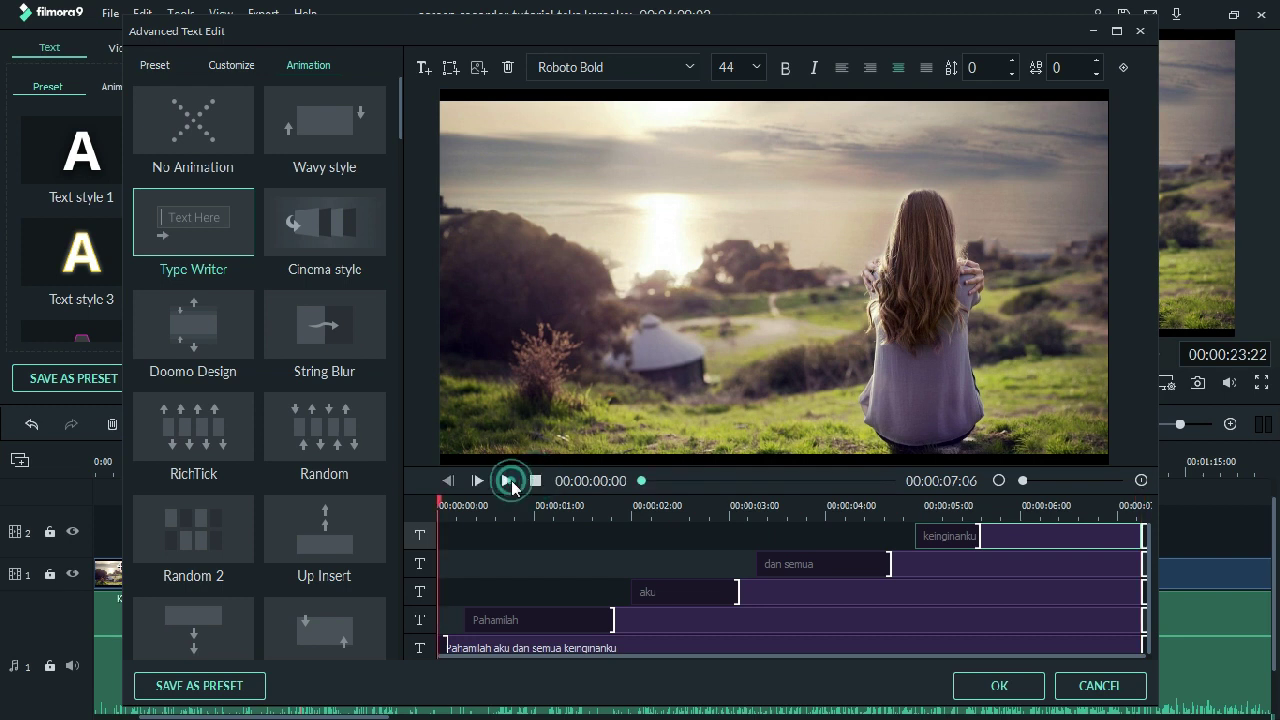
pyautogui.click(507, 481)
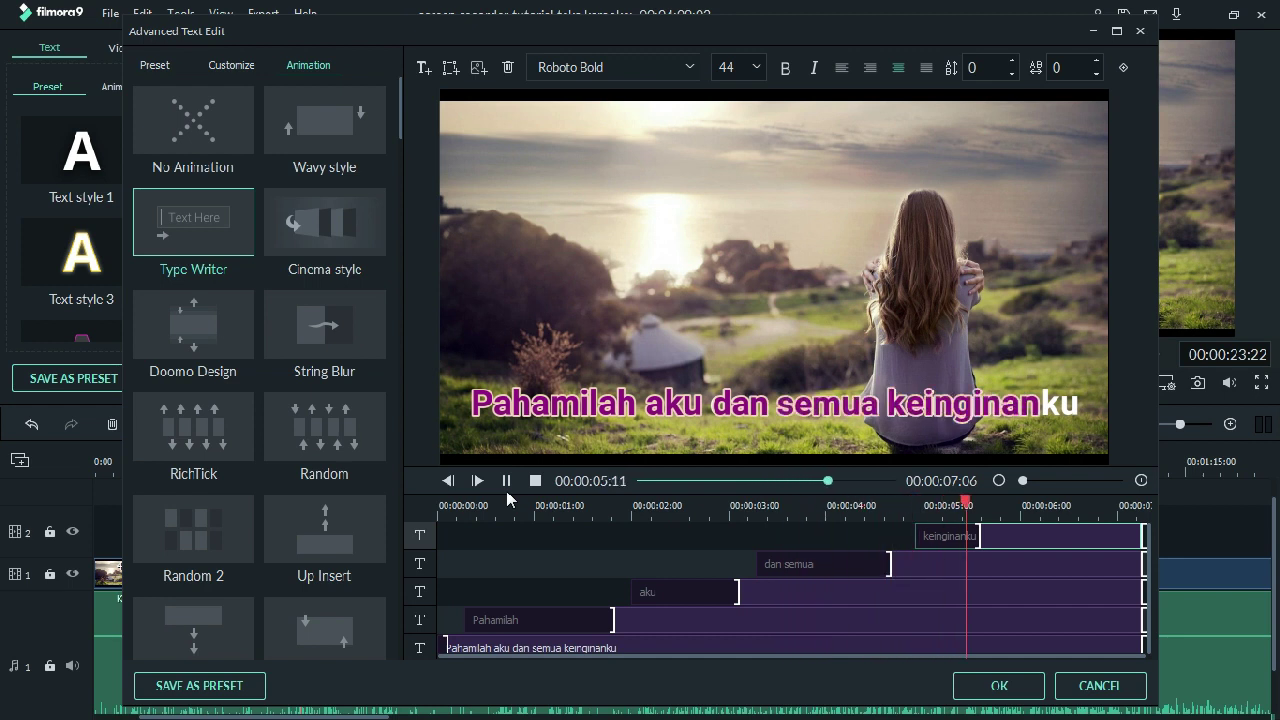
pyautogui.click(506, 481)
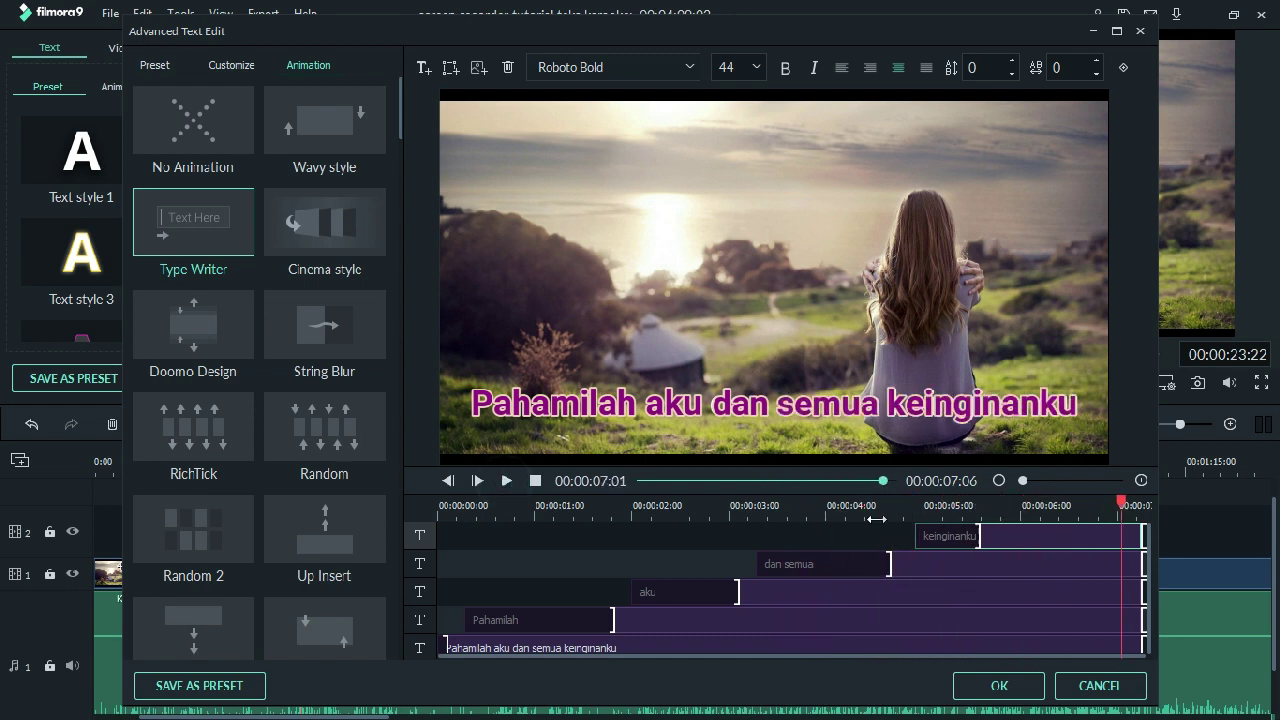
# Lengthen the "keinginanku" opening animation to end at about 00:00:06:05 and replay the title from about the two-second mark.
pyautogui.moveTo(976, 536); pyautogui.dragTo(1038, 536)
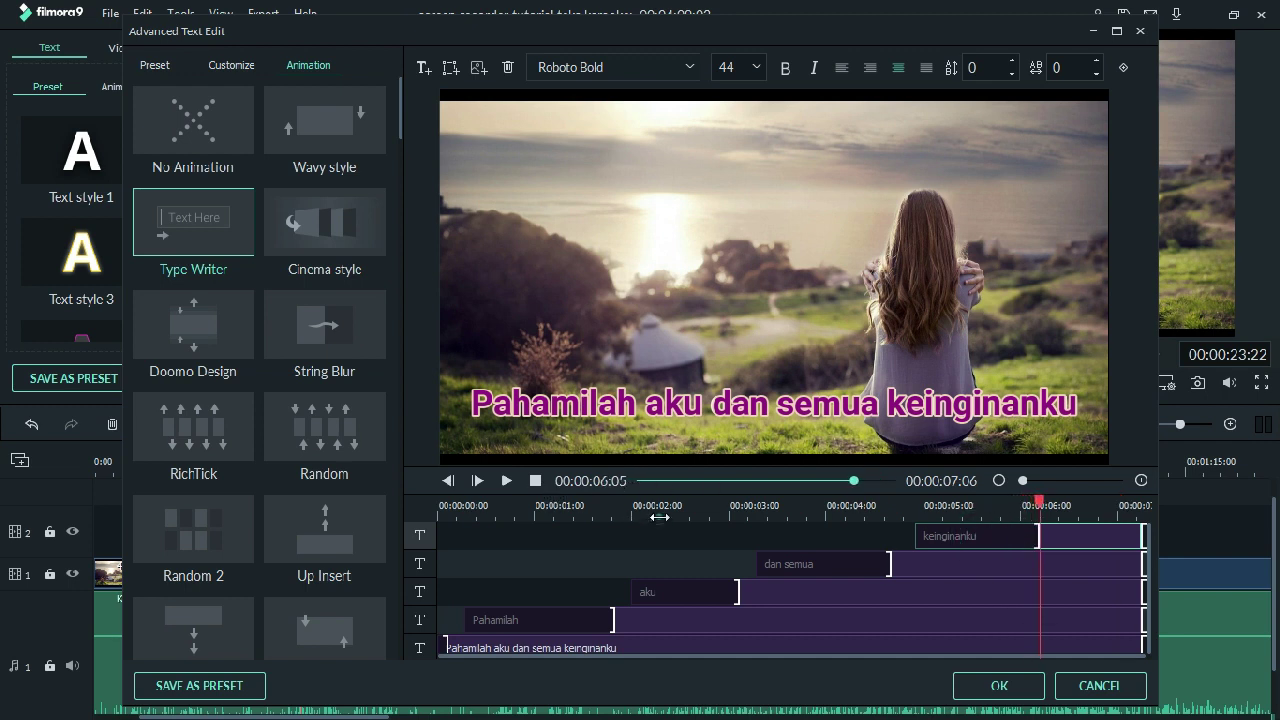
pyautogui.click(660, 517)
pyautogui.click(508, 481)
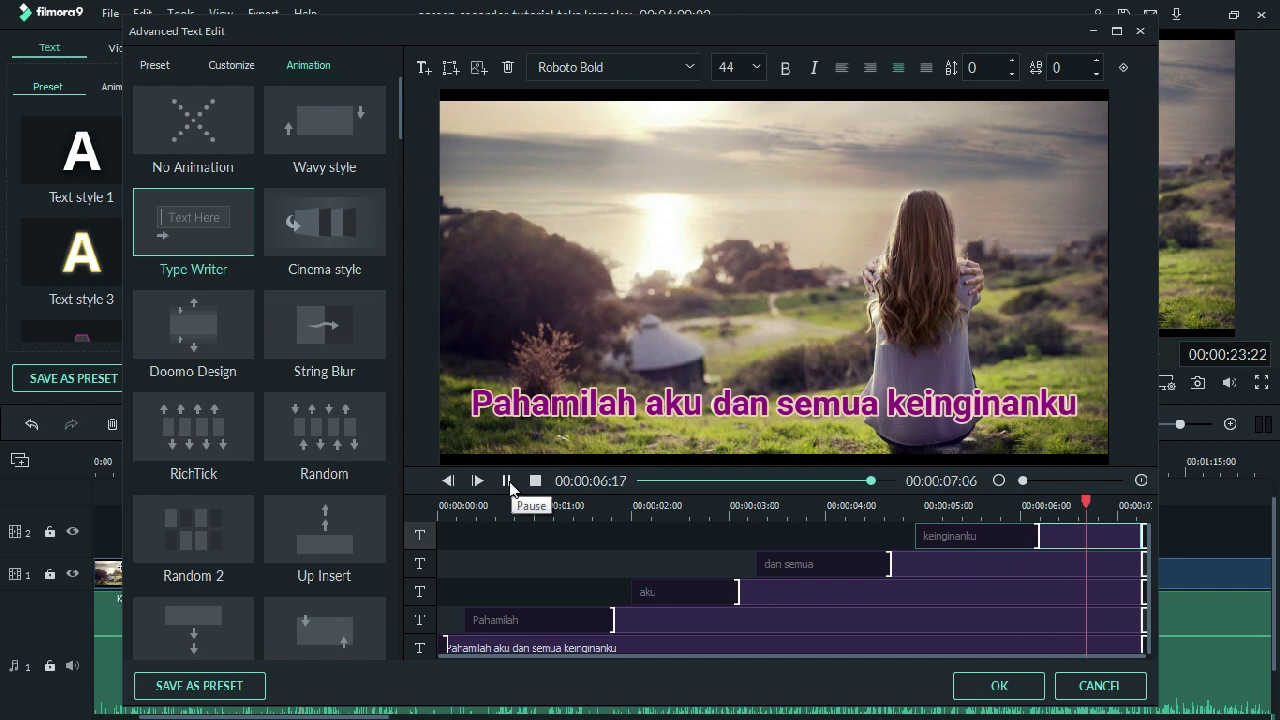
pyautogui.click(507, 481)
# Lengthen the "keinginanku" opening animation to end at about 00:00:06:15 and replay the title.
pyautogui.moveTo(1035, 537); pyautogui.dragTo(1076, 537)
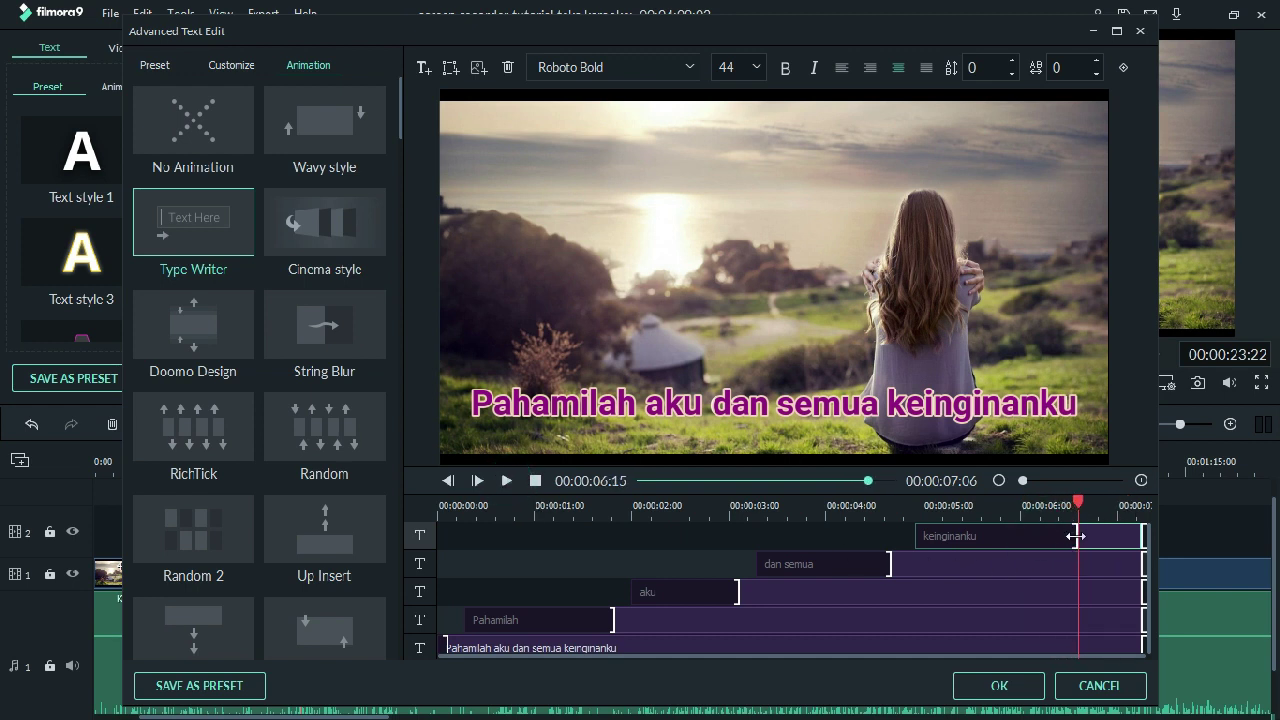
pyautogui.click(507, 481)
pyautogui.click(507, 481)
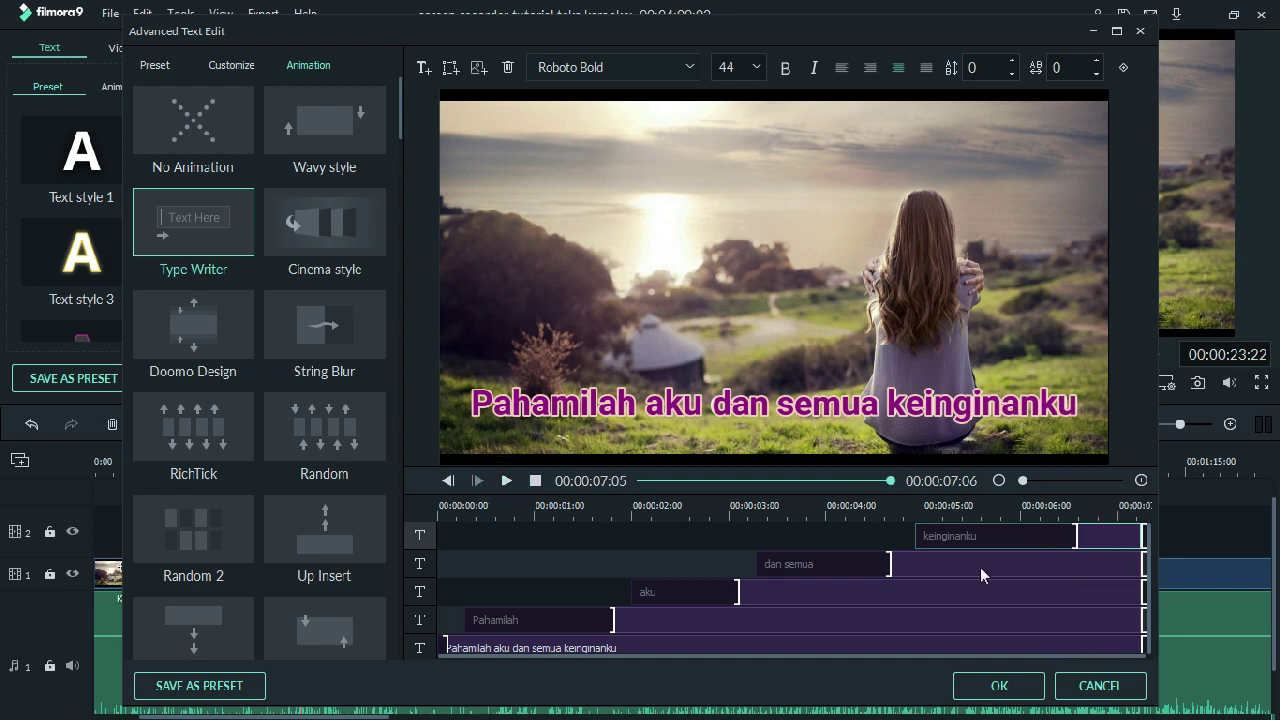
# Shorten the "keinginanku" opening animation to end at about 00:00:06:12 and replay the title from about 00:00:03:01.
pyautogui.moveTo(1076, 537); pyautogui.dragTo(1062, 537)
pyautogui.click(535, 481)
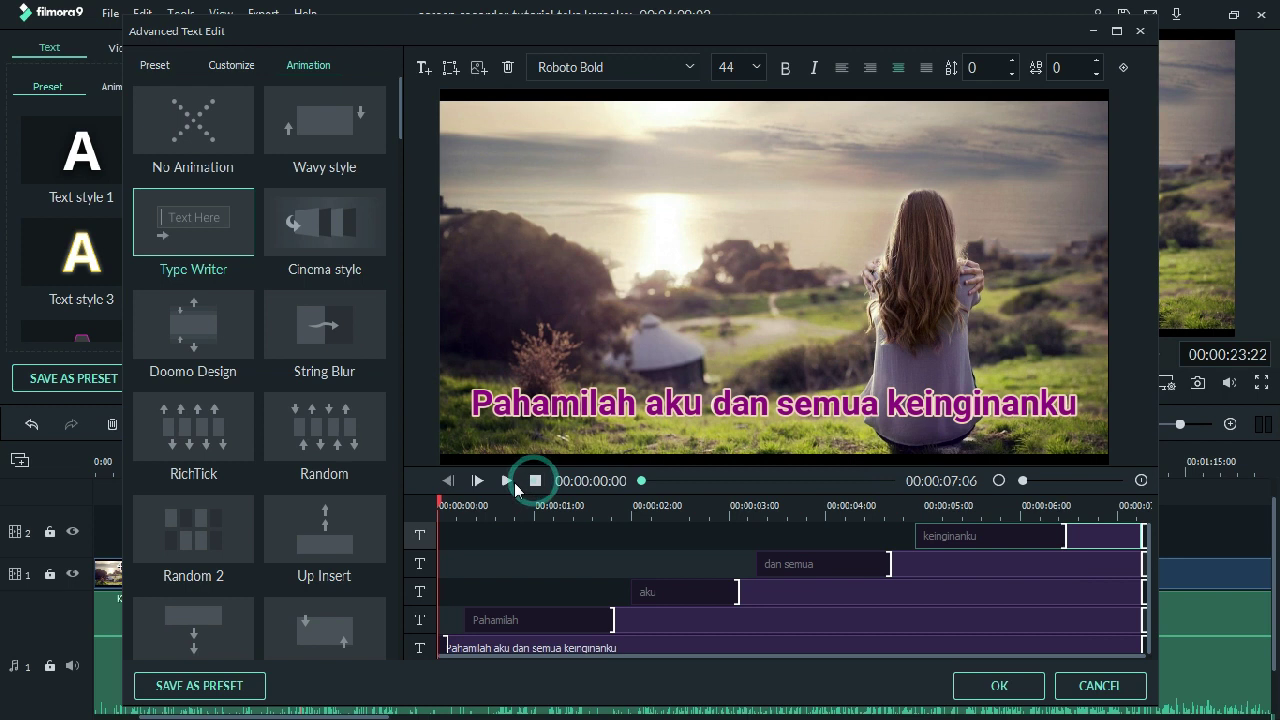
pyautogui.click(735, 513)
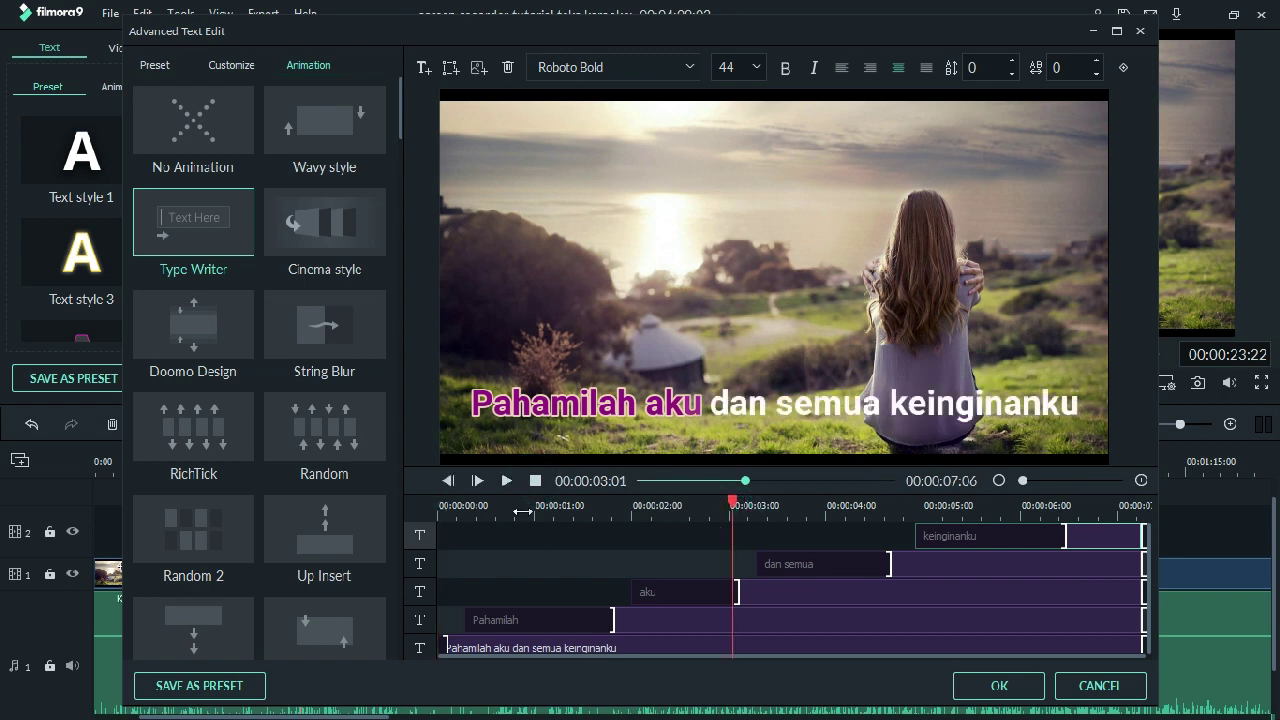
pyautogui.click(507, 481)
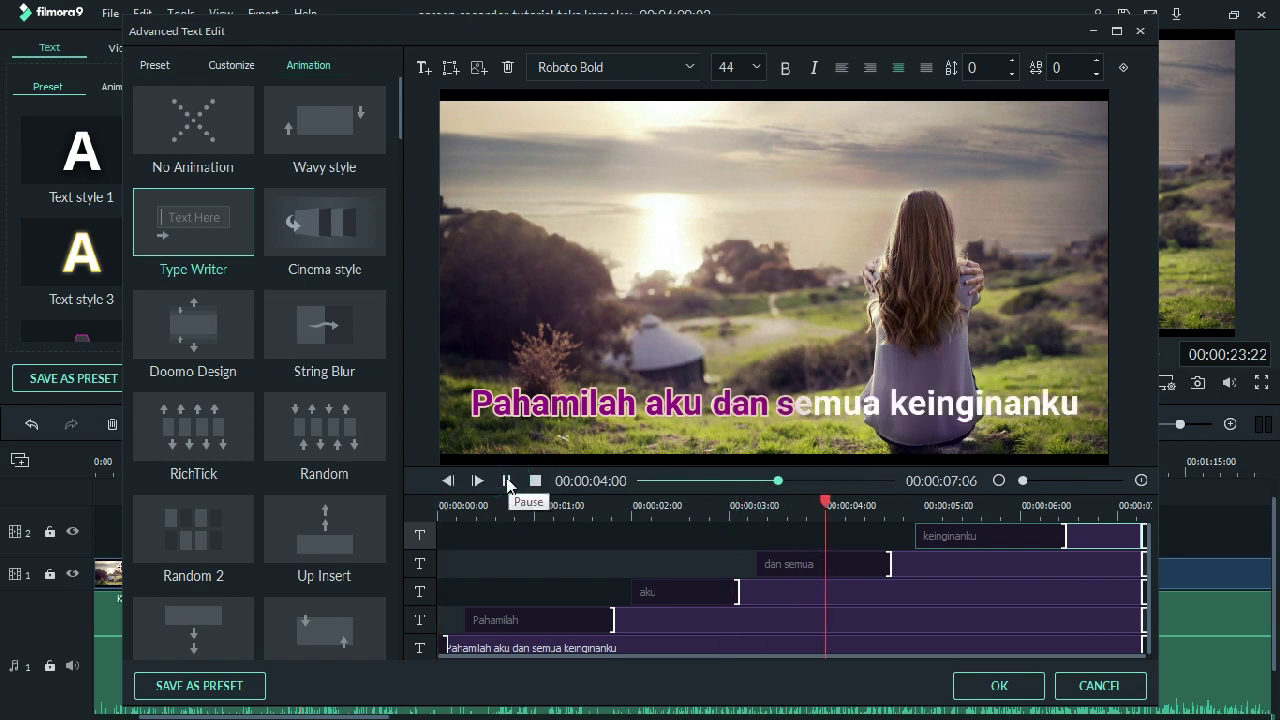
pyautogui.click(507, 481)
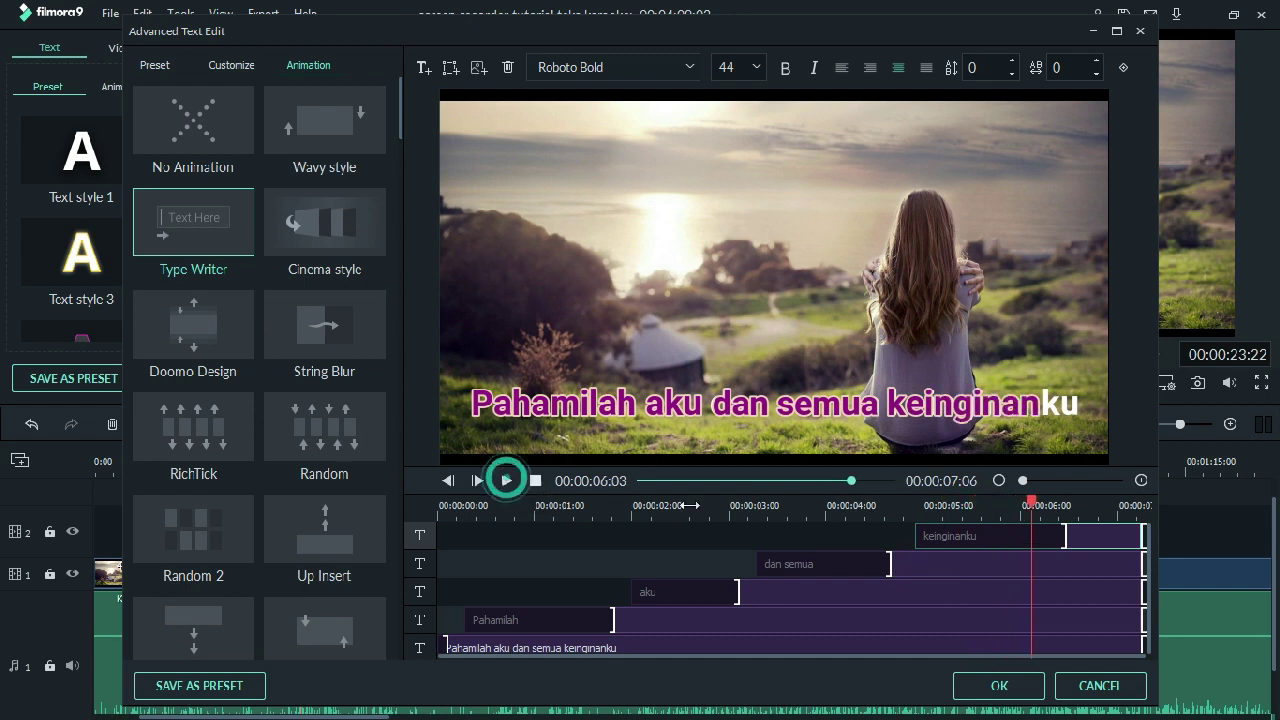
# Shorten the "keinginanku" opening animation to end at about 00:00:06:09 and replay the title from about the three-second mark.
pyautogui.moveTo(1064, 536); pyautogui.dragTo(1050, 536)
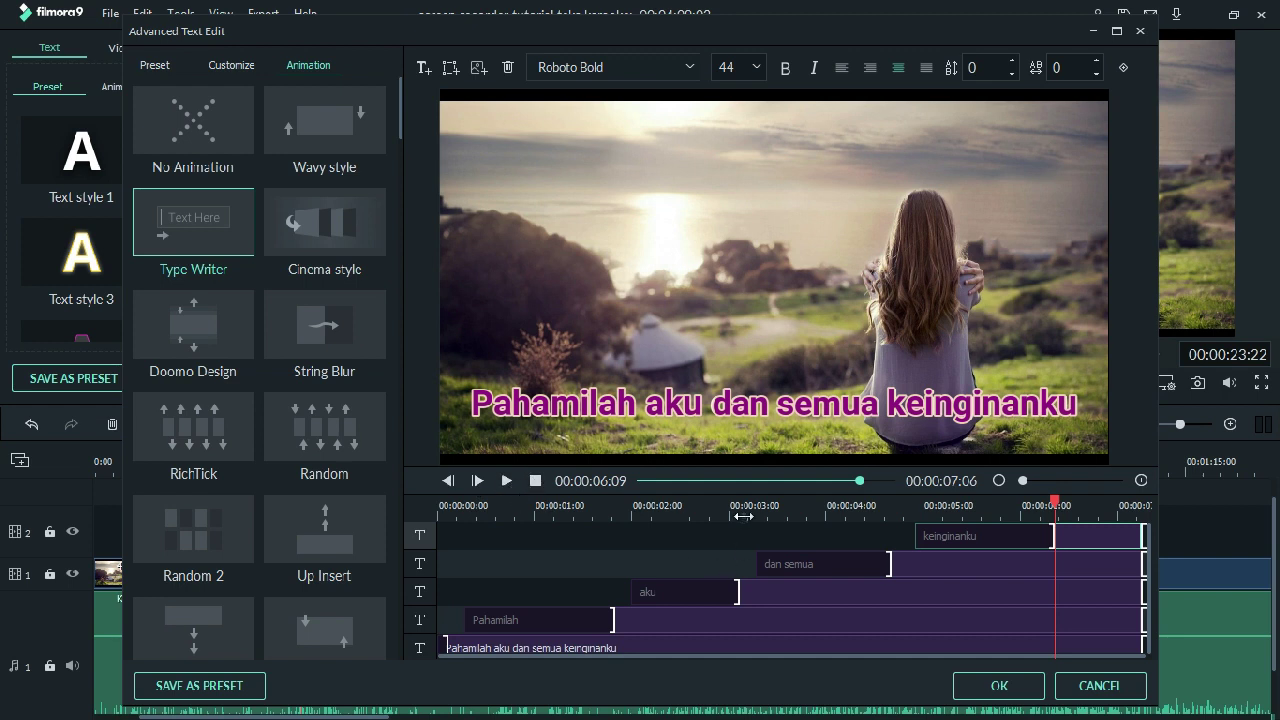
pyautogui.click(743, 515)
pyautogui.click(508, 481)
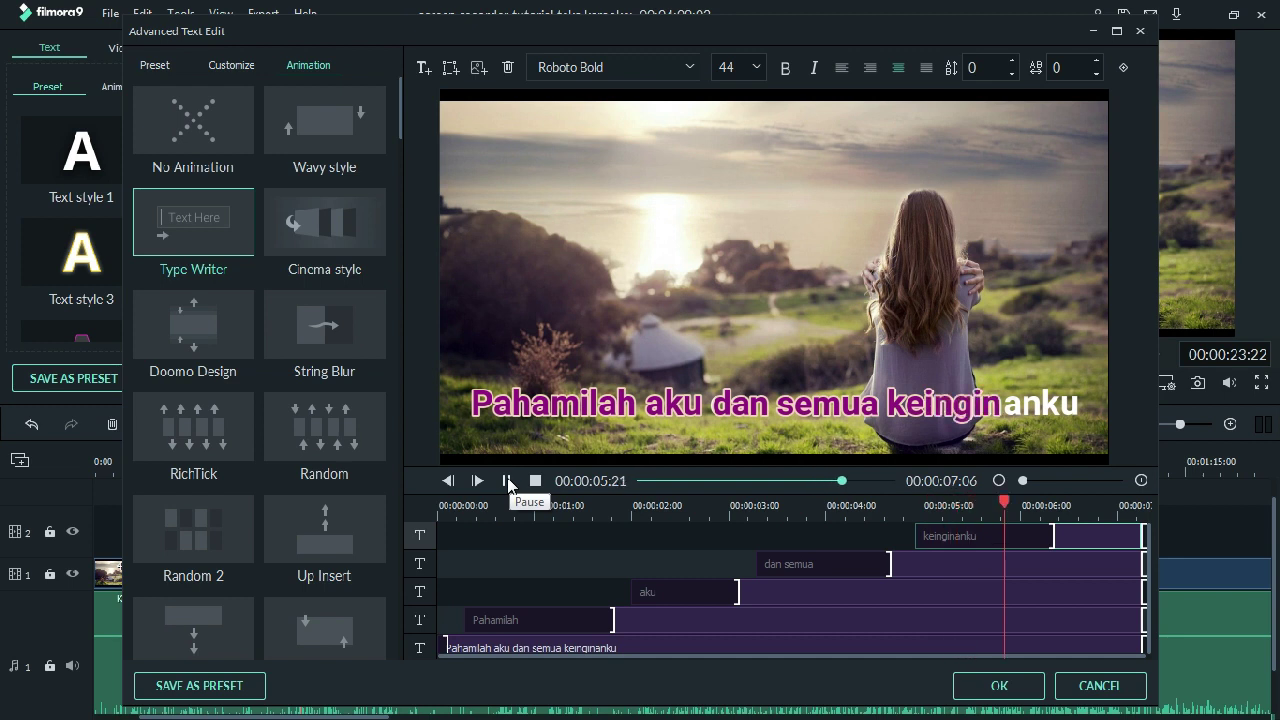
pyautogui.click(508, 481)
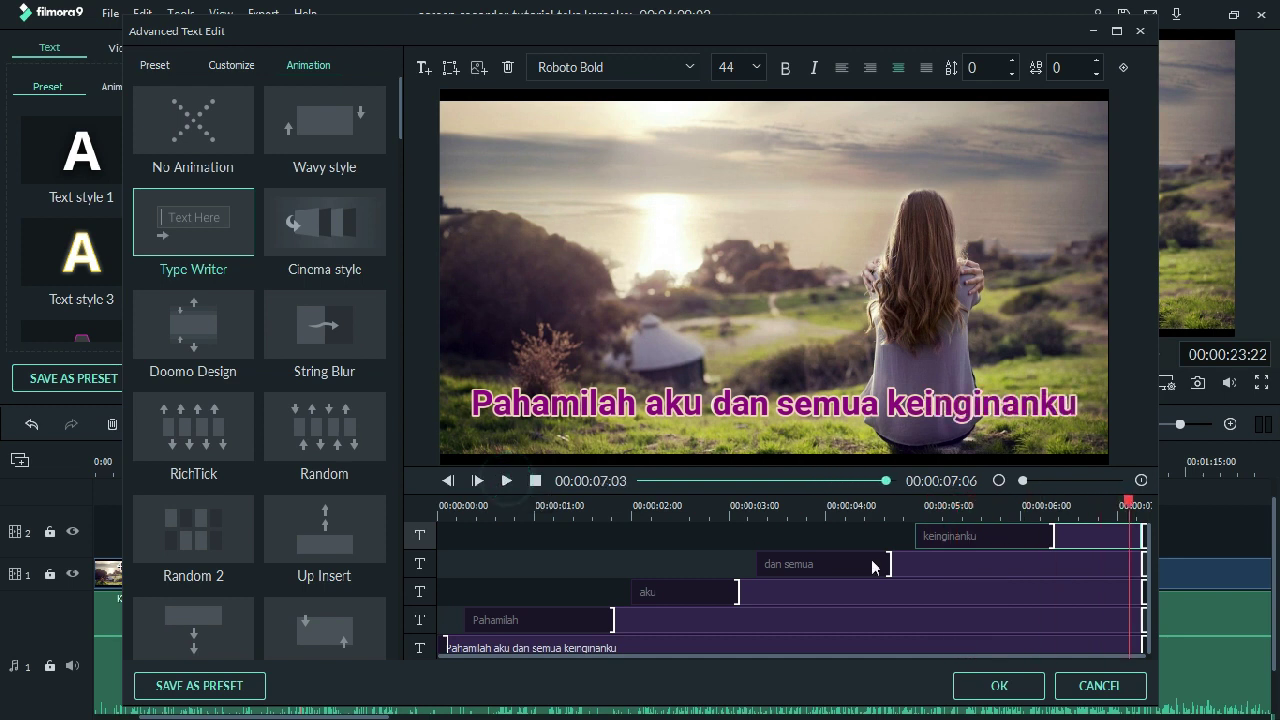
# Fine-tune the "keinginanku" opening animation to end at about 00:00:06:10, replay the title and accept the title edits.
pyautogui.click(1052, 538)
pyautogui.click(786, 505)
pyautogui.click(505, 481)
pyautogui.click(998, 685)
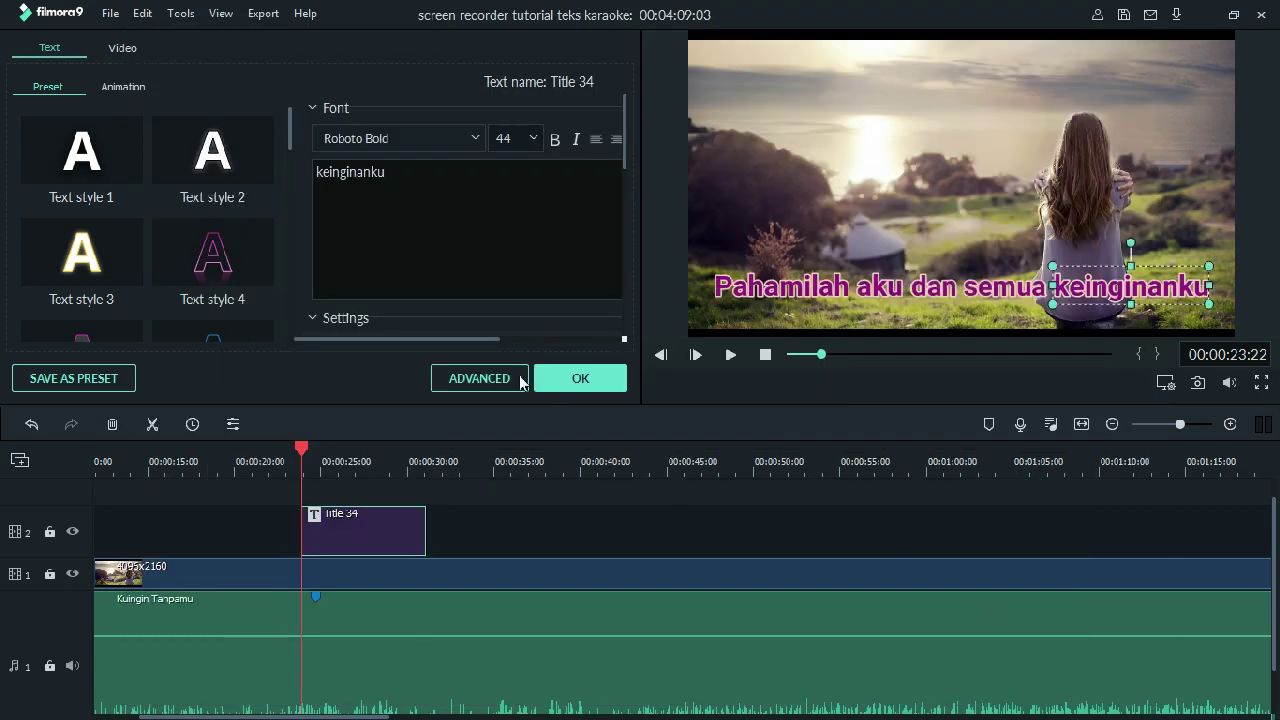
pyautogui.click(573, 378)
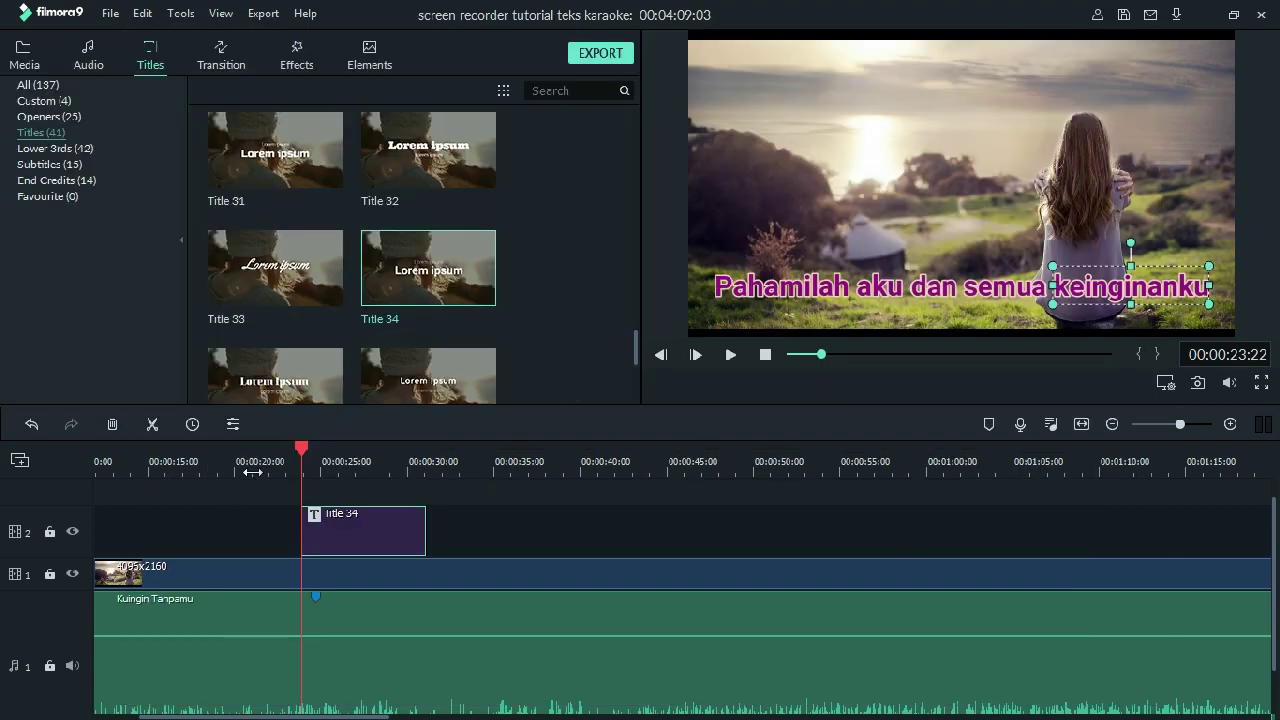
# Play the main timeline from just before the Title 34 clip to check the lyric timing against the song.
pyautogui.click(252, 466)
pyautogui.click(729, 355)
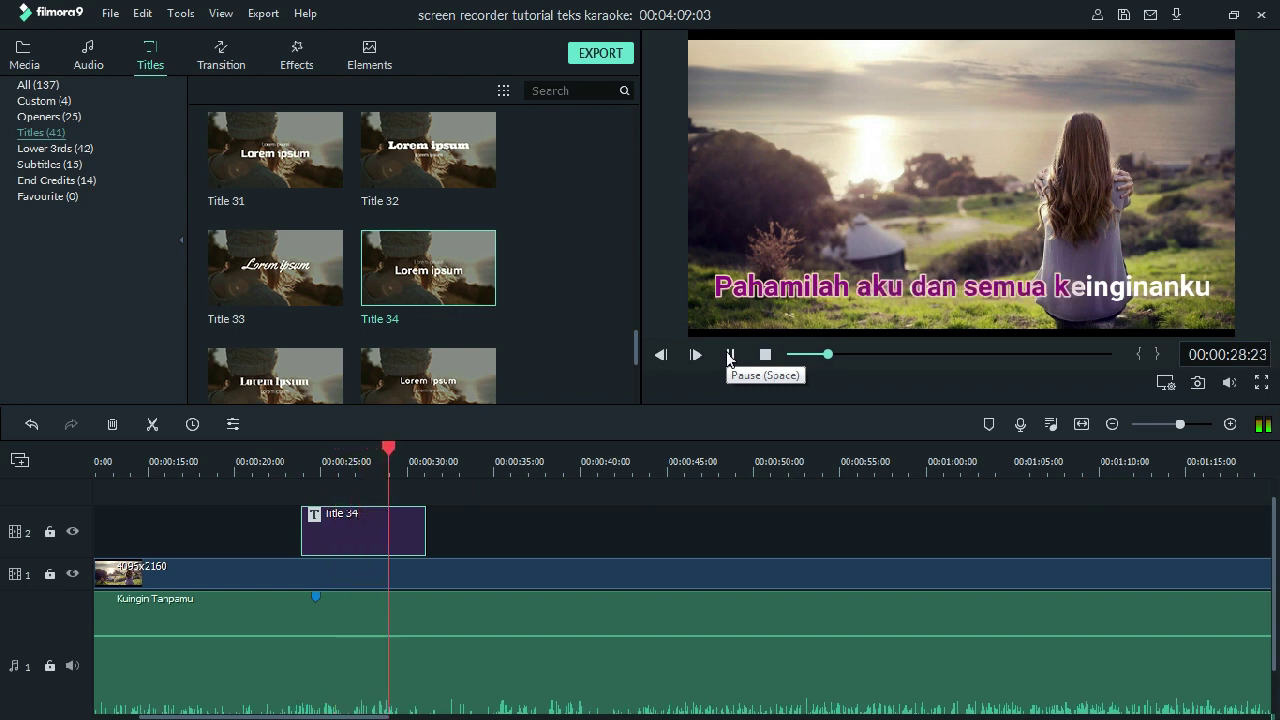
pyautogui.click(729, 355)
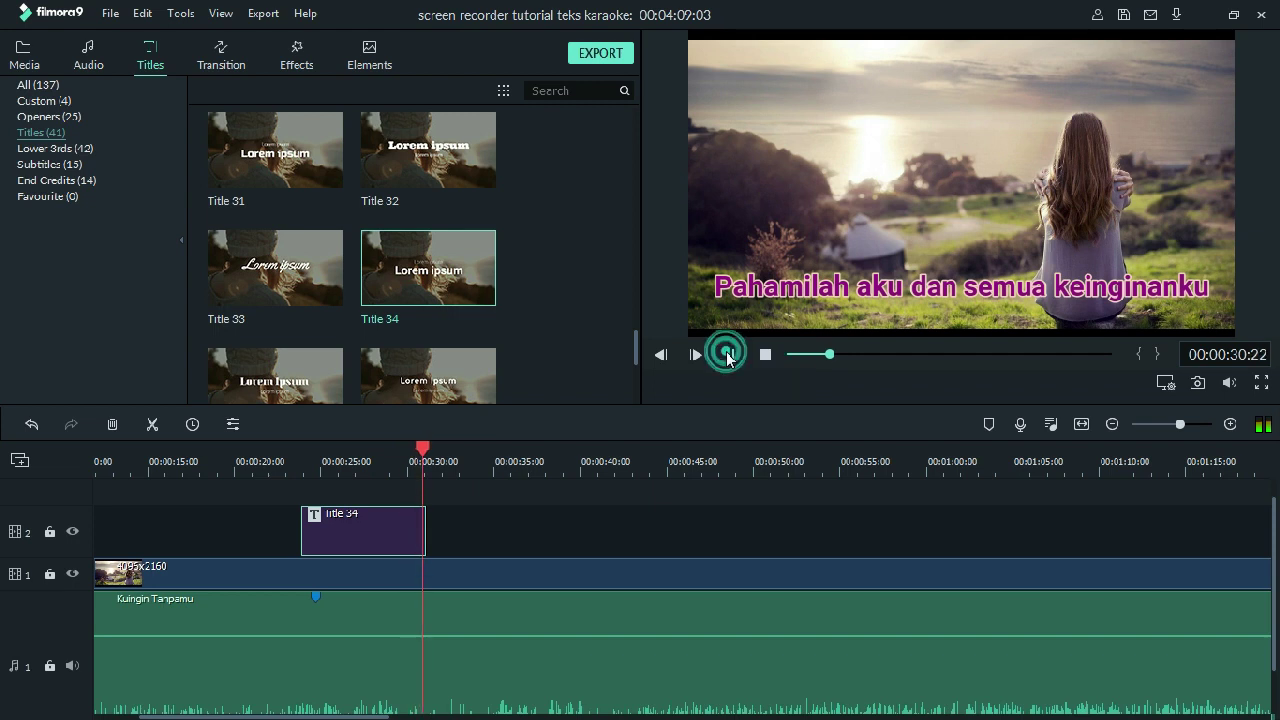
pyautogui.click(291, 461)
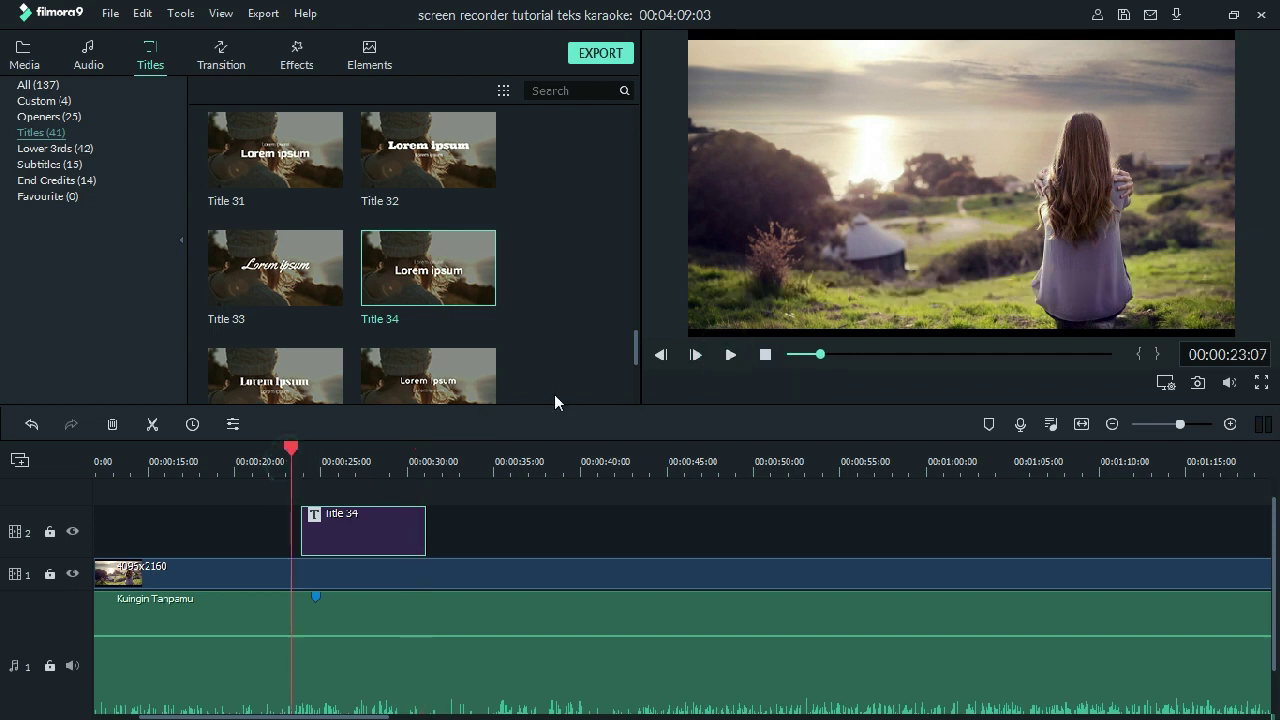
pyautogui.click(730, 355)
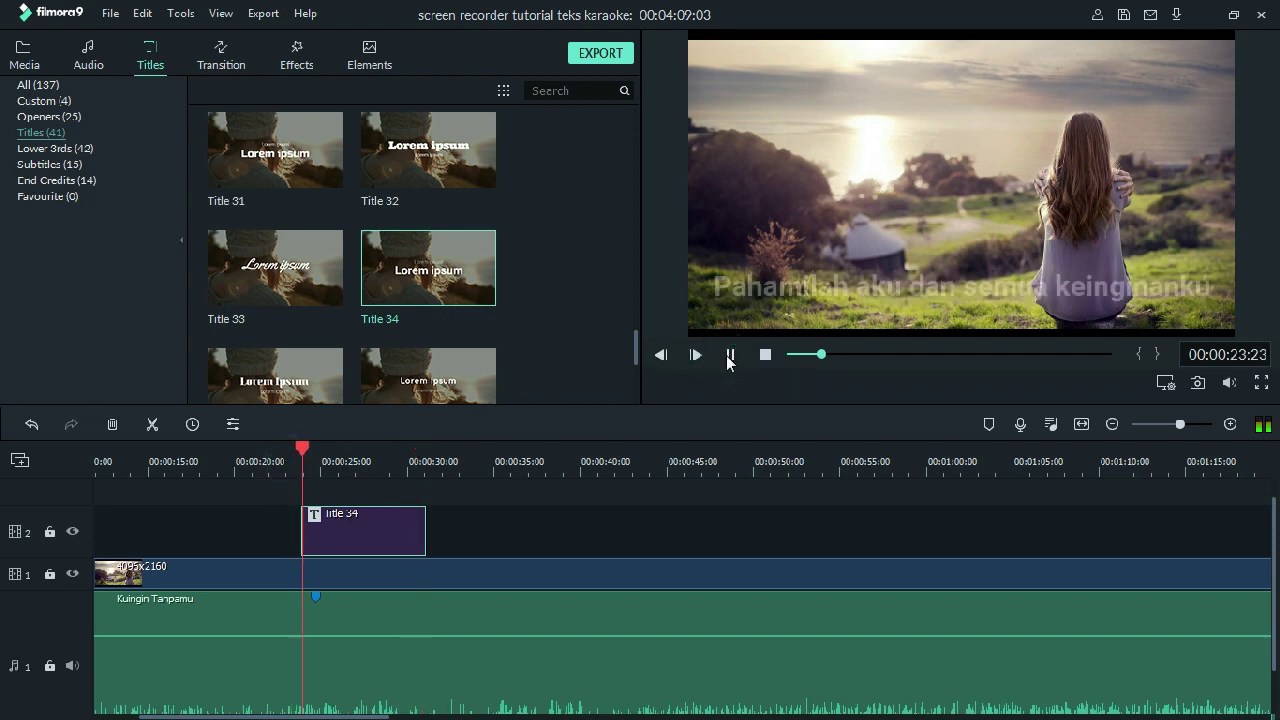
pyautogui.click(730, 355)
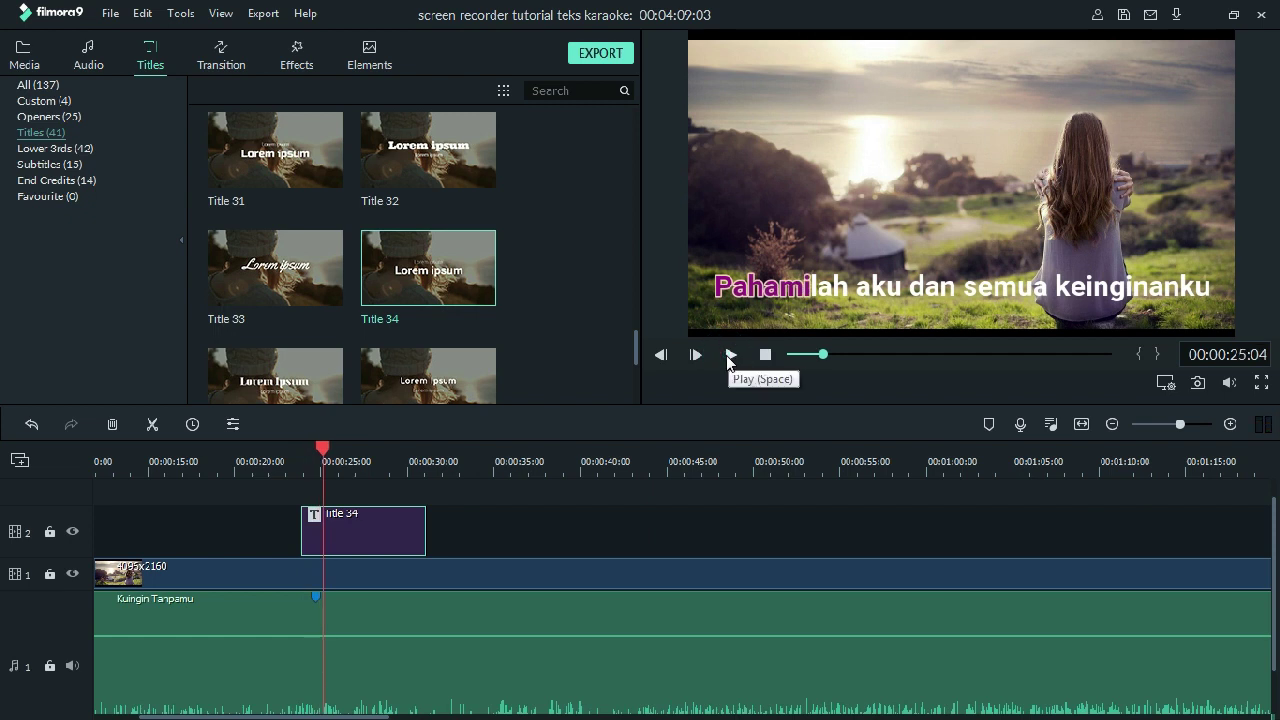
# Reopen the Title 34 clip for advanced text editing and delay the "Pahamilah" layer to start at about 00:00:00:13.
pyautogui.doubleClick(323, 526)
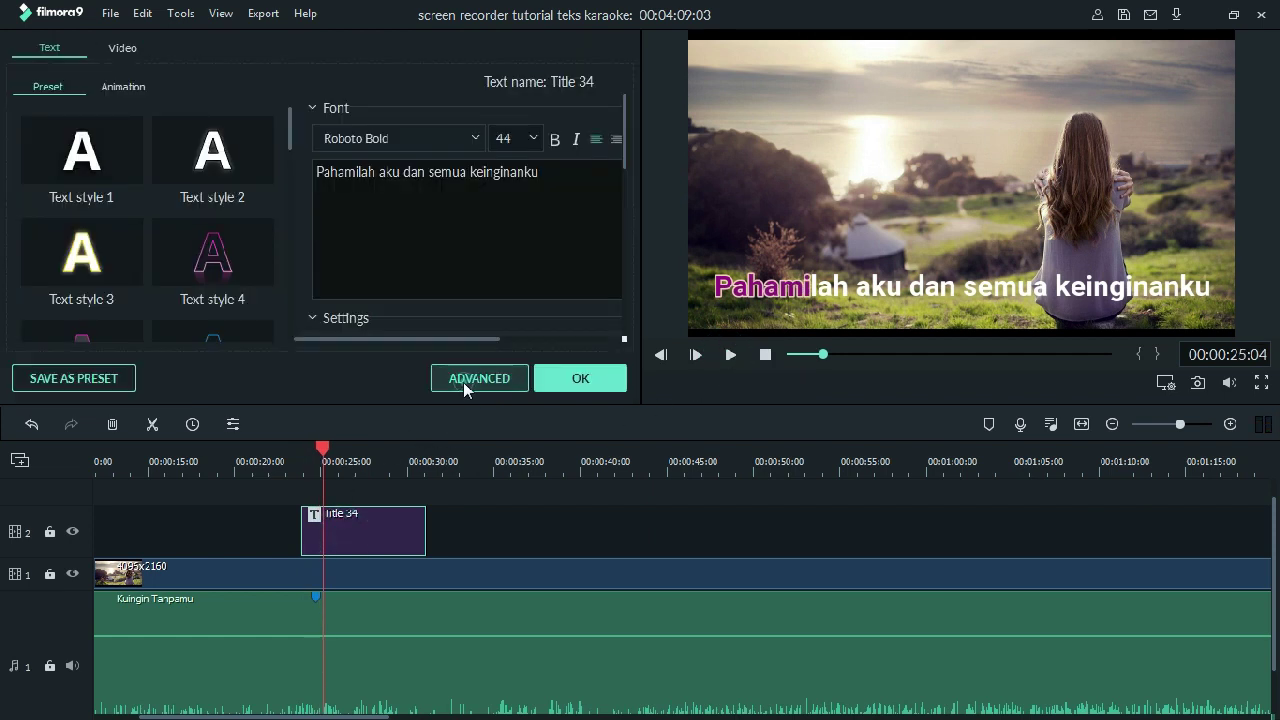
pyautogui.click(465, 380)
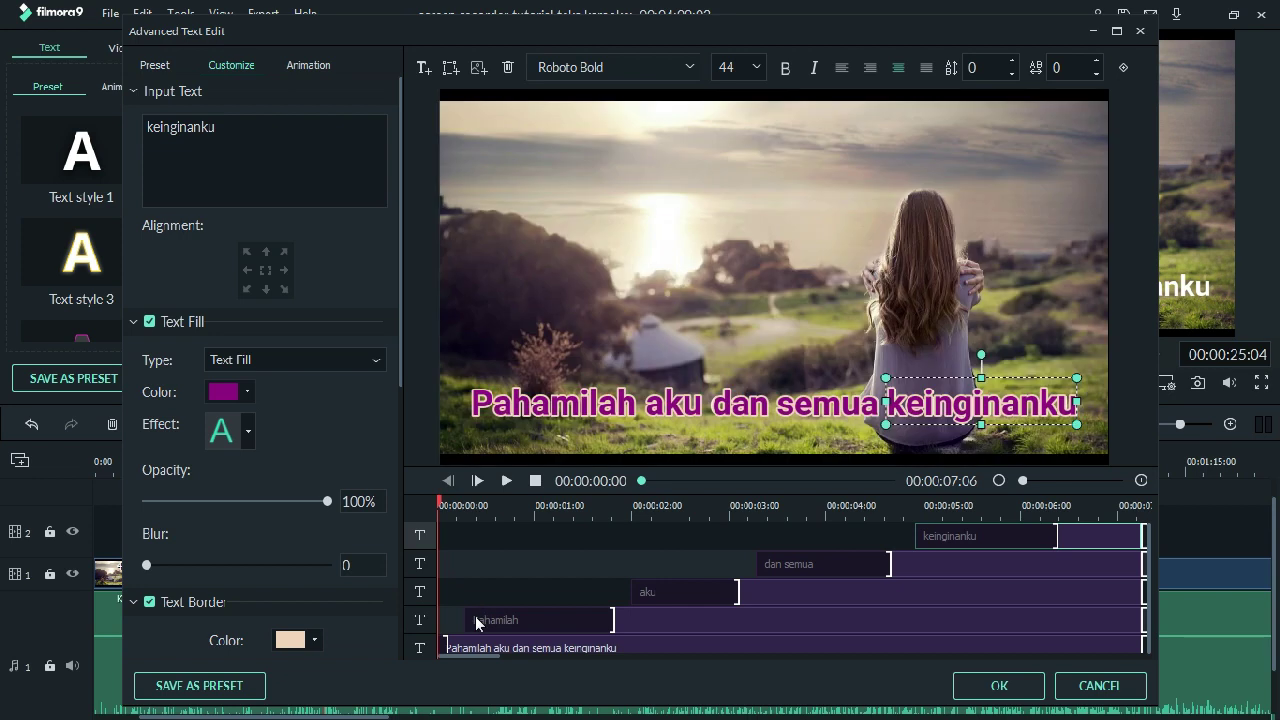
pyautogui.click(470, 617)
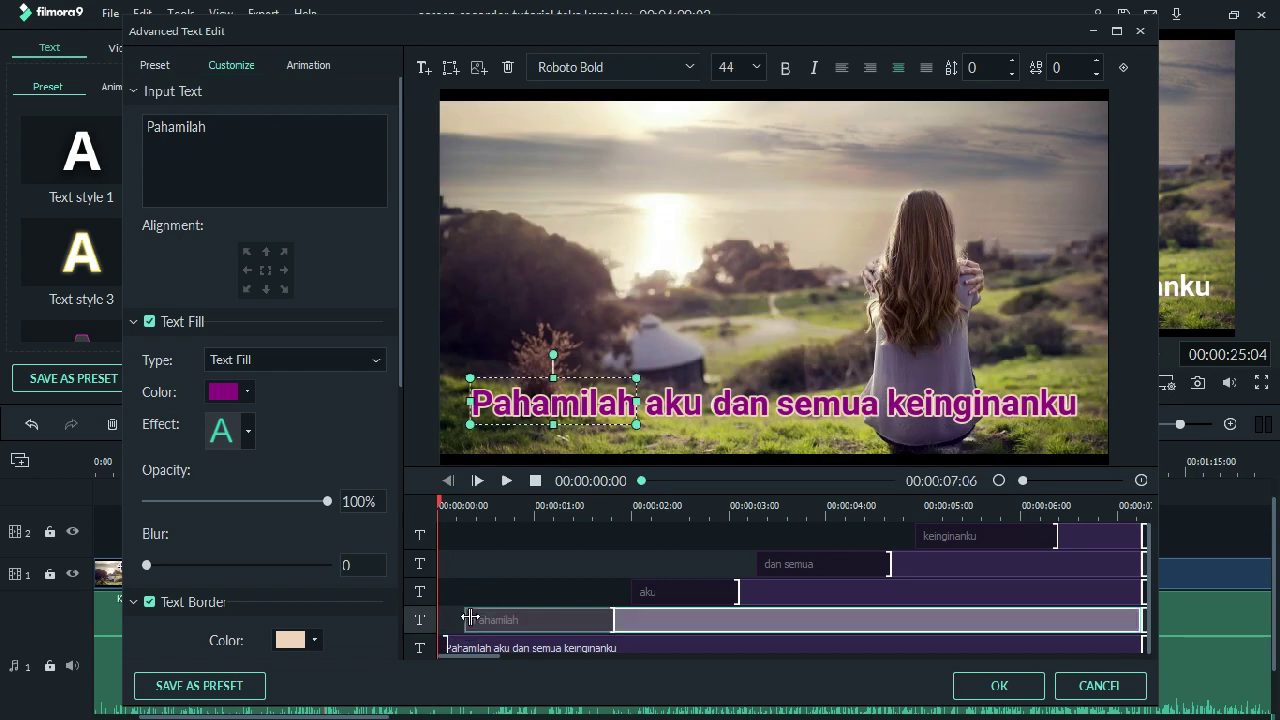
pyautogui.moveTo(481, 617); pyautogui.dragTo(497, 617)
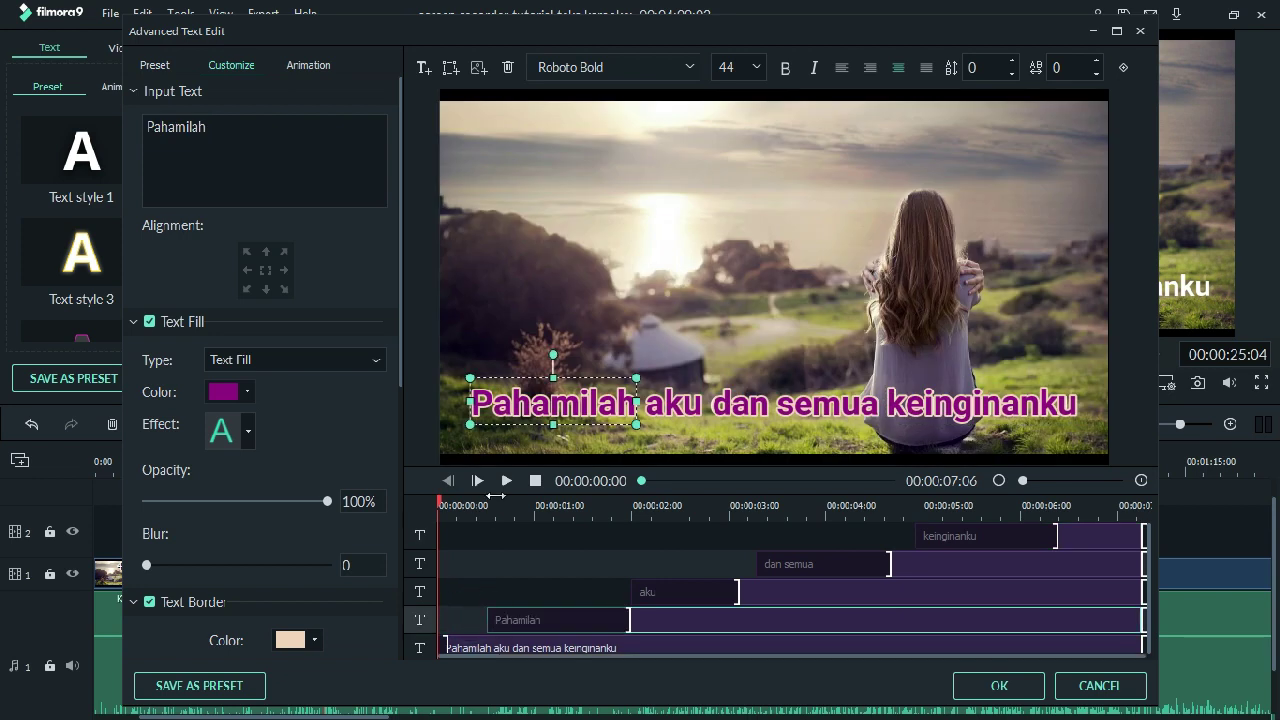
# Replay the title from its start to check the delayed "Pahamilah" layer and accept the advanced text edits.
pyautogui.click(506, 482)
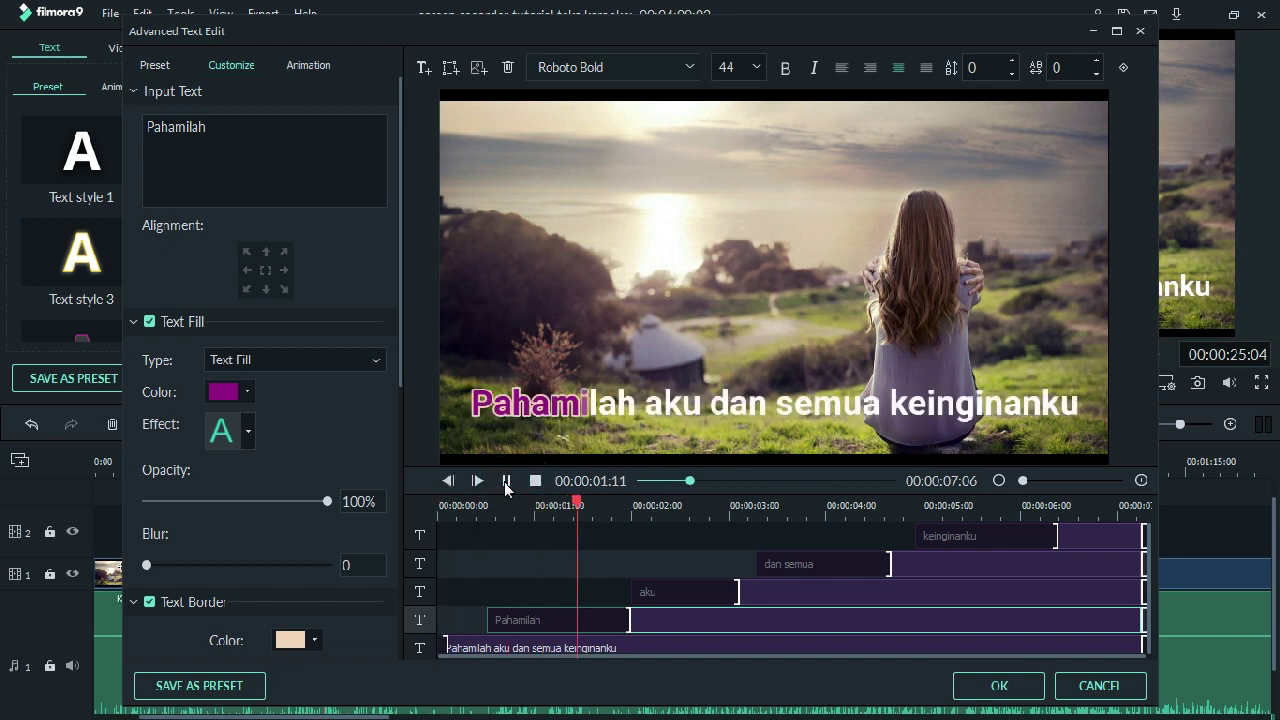
pyautogui.click(506, 482)
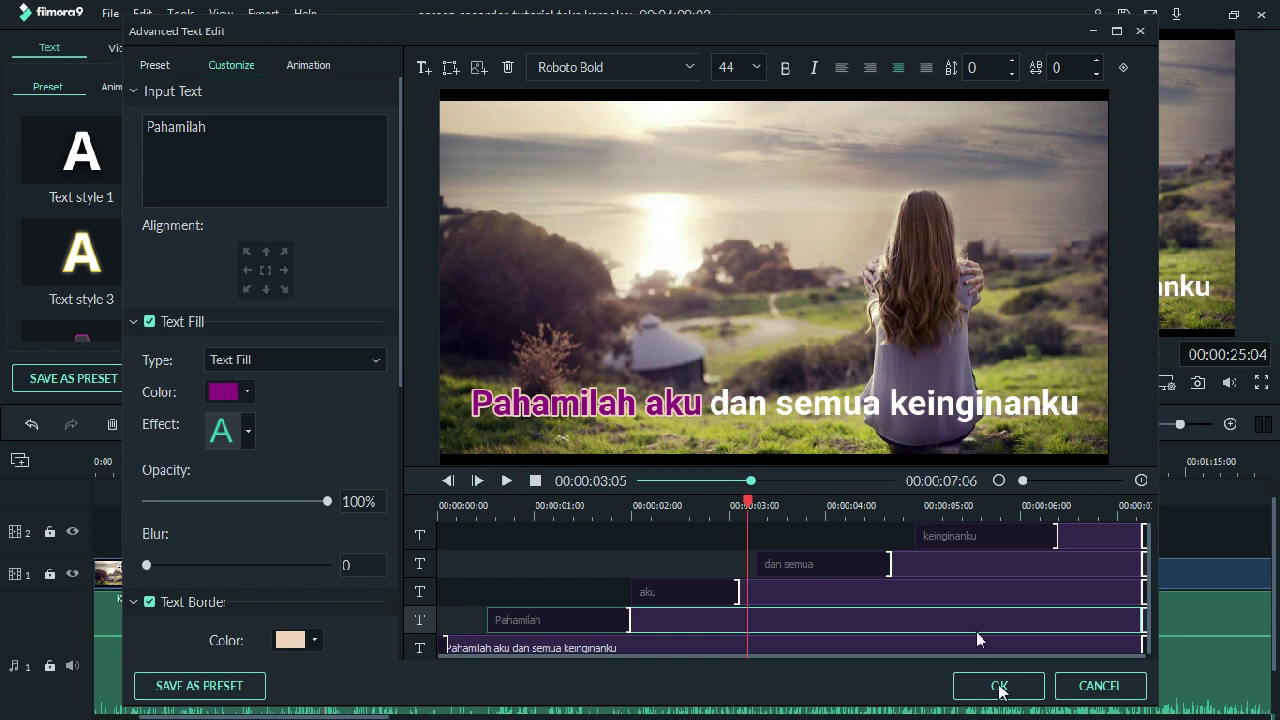
pyautogui.click(991, 684)
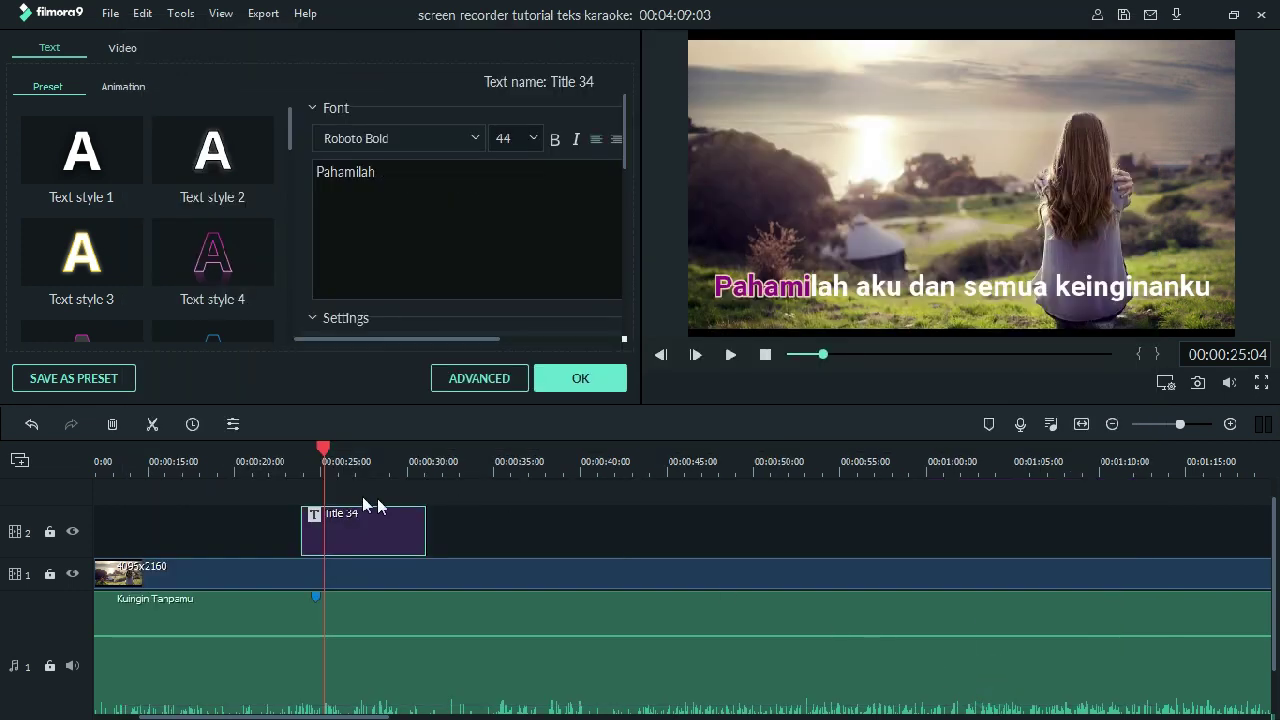
# Close the title settings and play the main timeline from about 00:00:23:02 through the Title 34 clip to check the lyric timing.
pyautogui.click(288, 457)
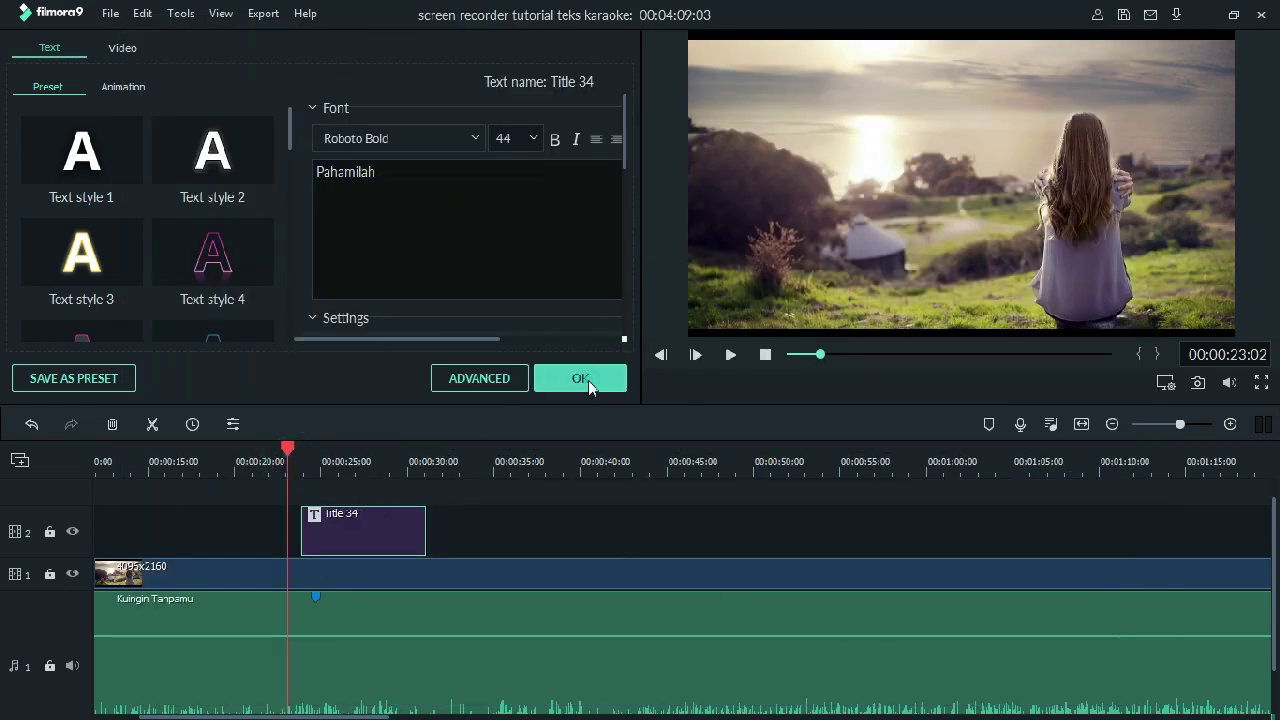
pyautogui.click(588, 380)
pyautogui.click(732, 357)
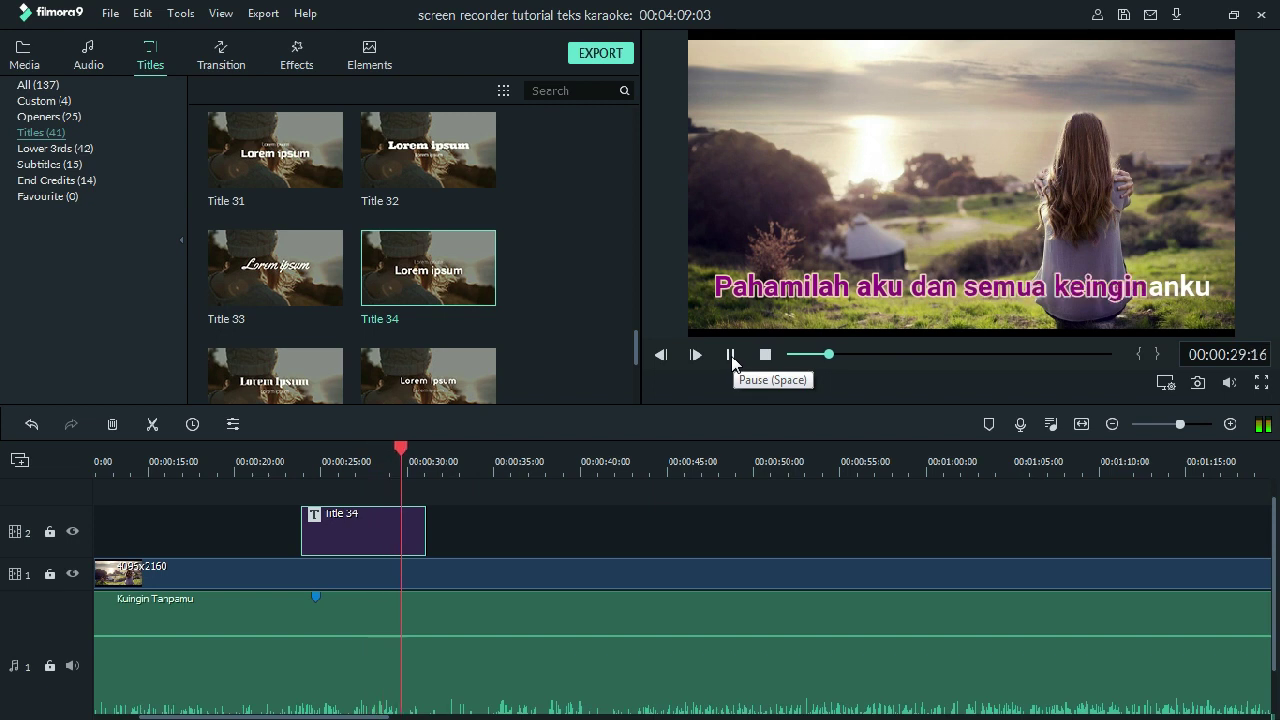
pyautogui.click(731, 357)
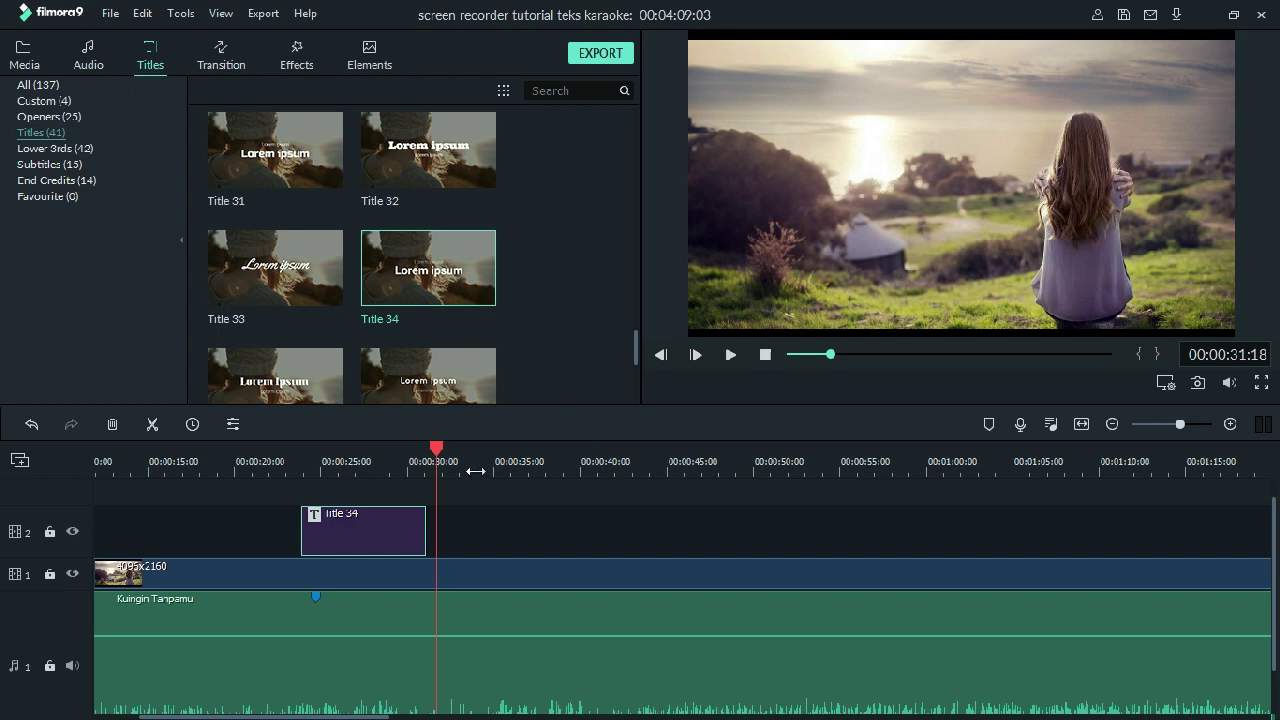
# Reopen the Title 34 clip for advanced text editing, review the timing of its word layers and accept it without edits.
pyautogui.doubleClick(386, 531)
pyautogui.click(455, 383)
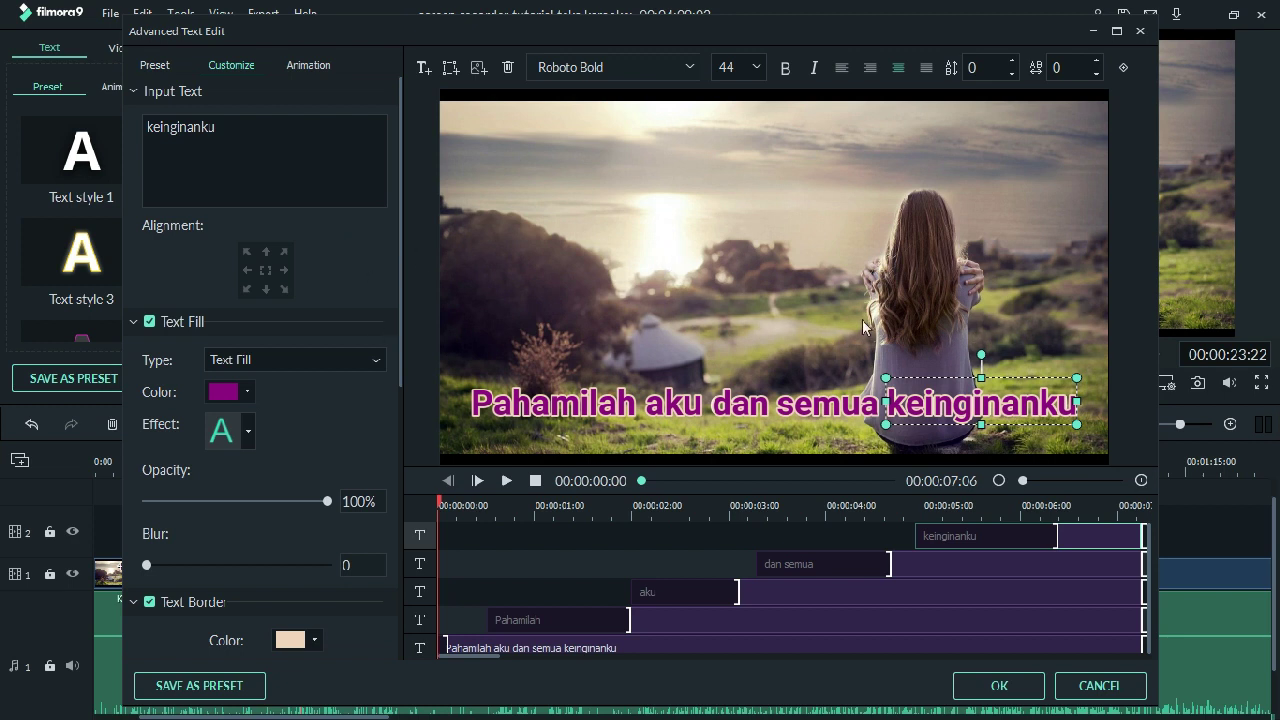
pyautogui.click(990, 687)
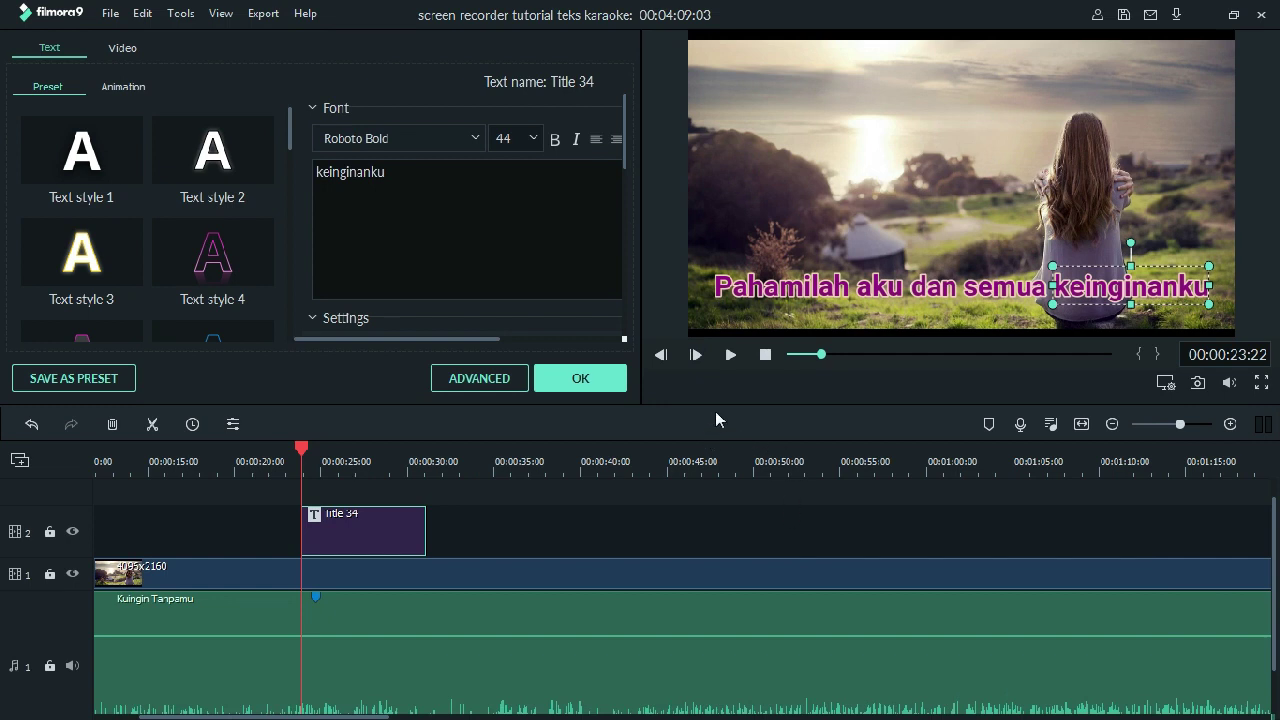
# Play the main timeline from the start of the Title 34 clip to beyond the one-minute mark and close the title settings.
pyautogui.click(731, 354)
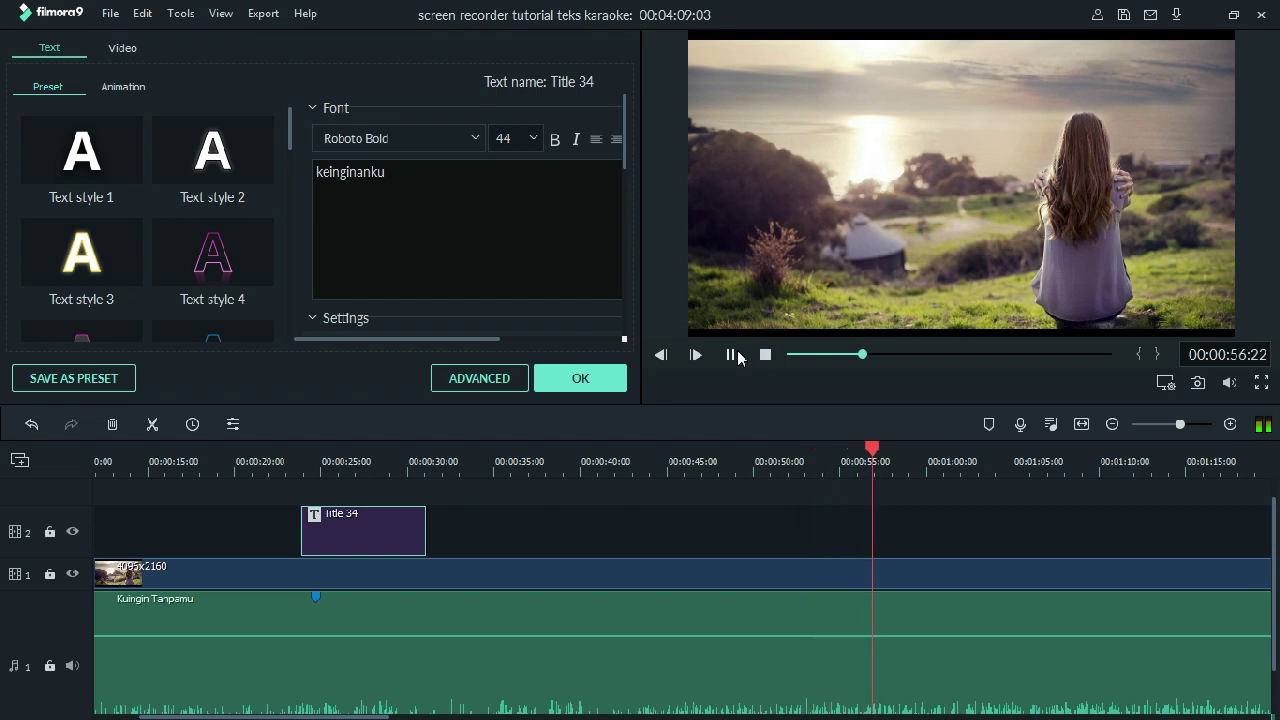
pyautogui.click(582, 383)
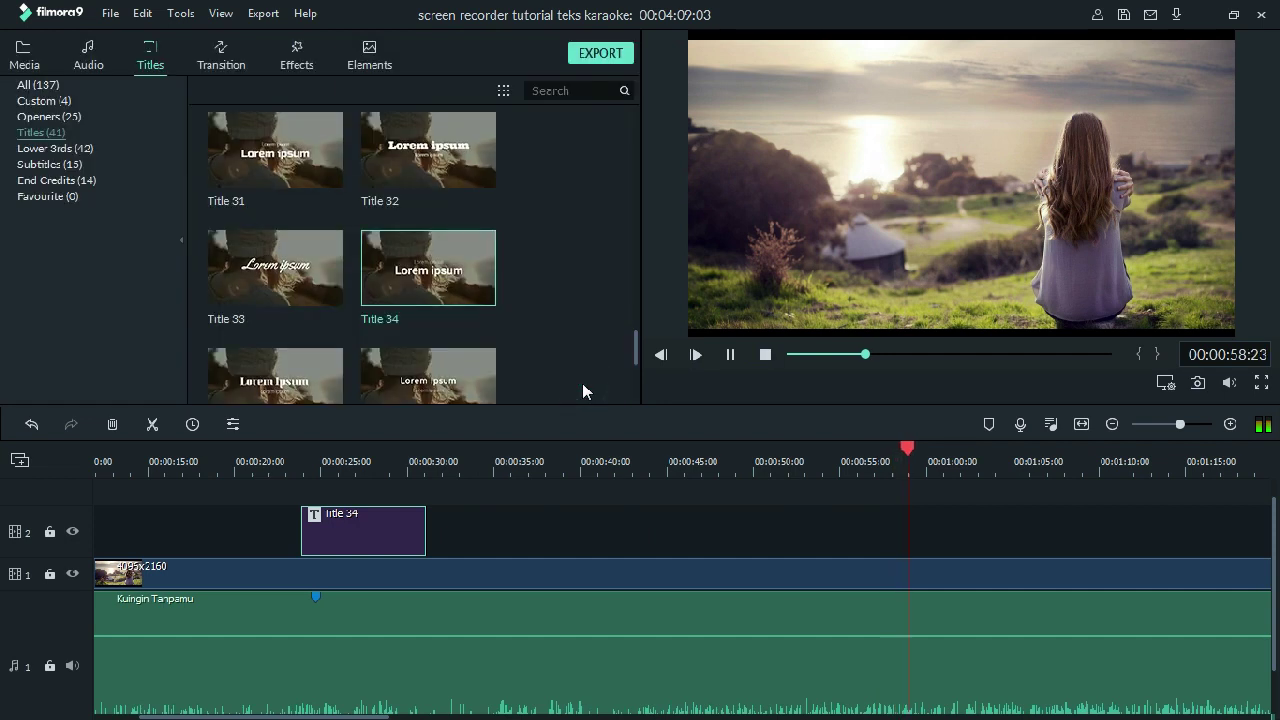
pyautogui.click(731, 356)
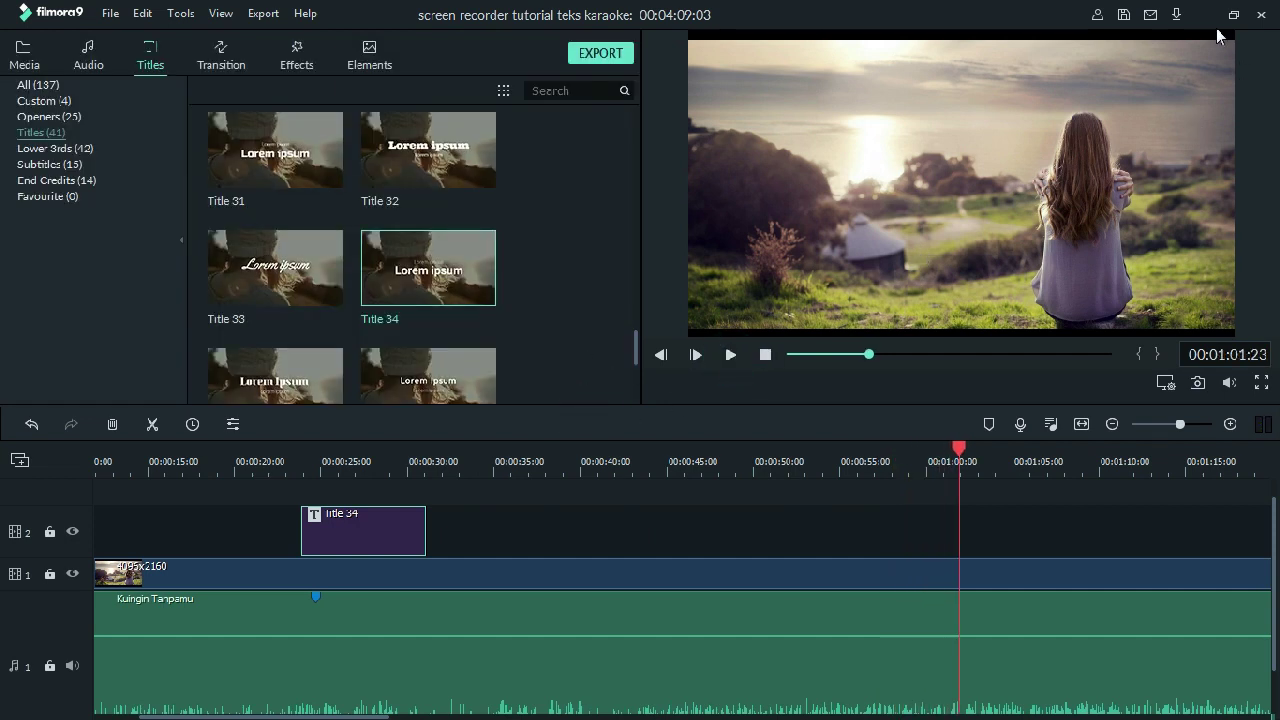